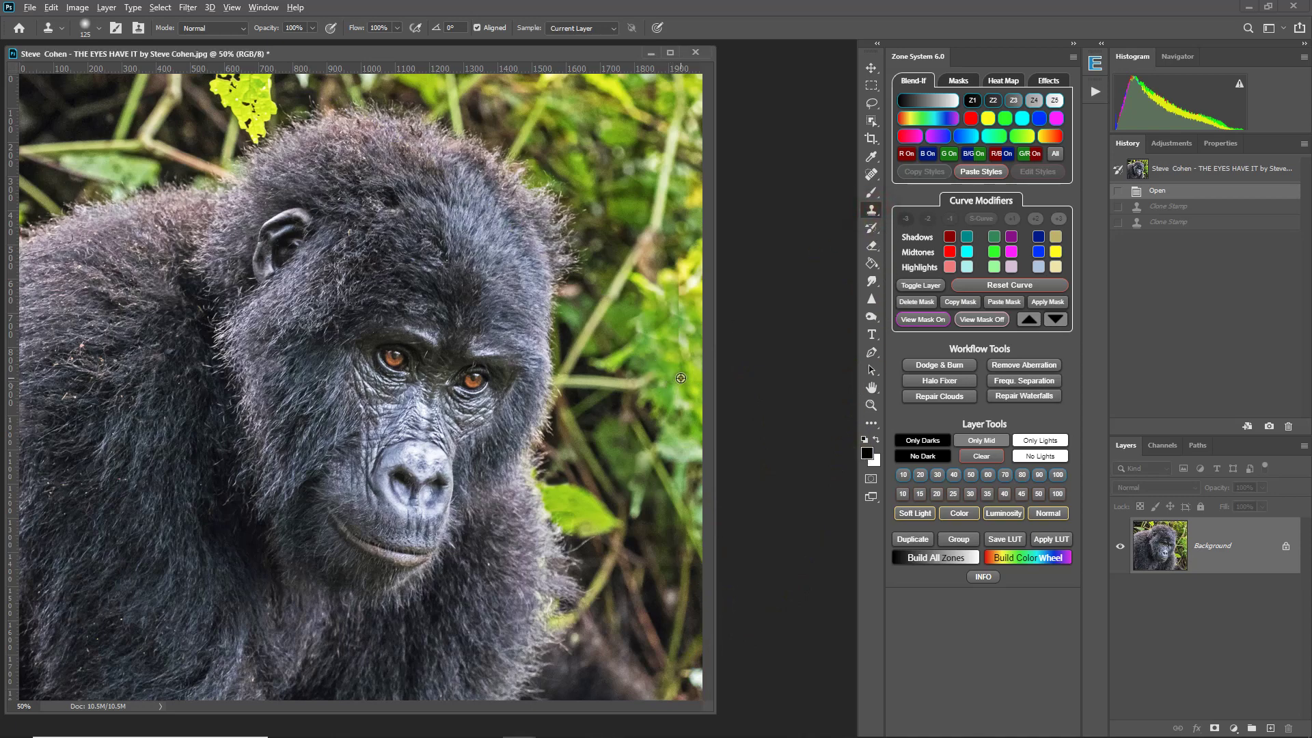
Clone out the bright distracting spots near the photo's lower-right edge and along the top above the gorilla's head.
alt+click(681, 378)
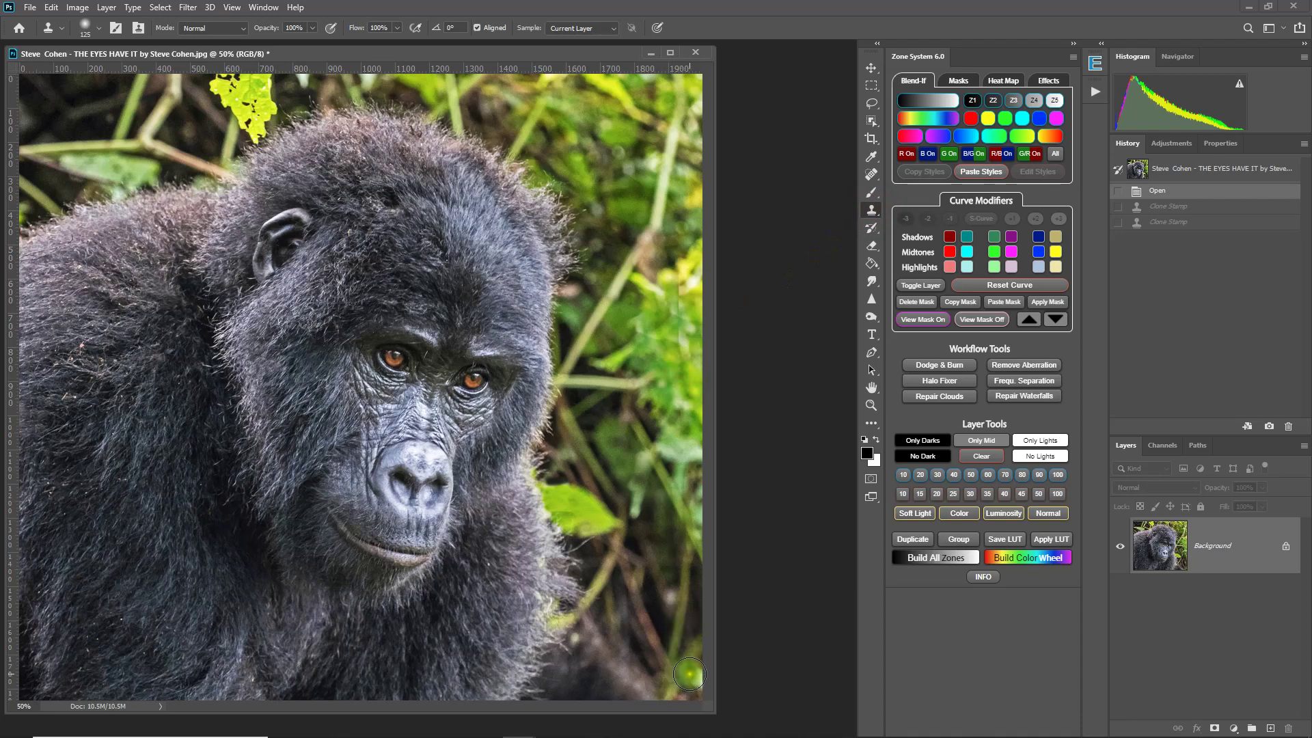
click(695, 677)
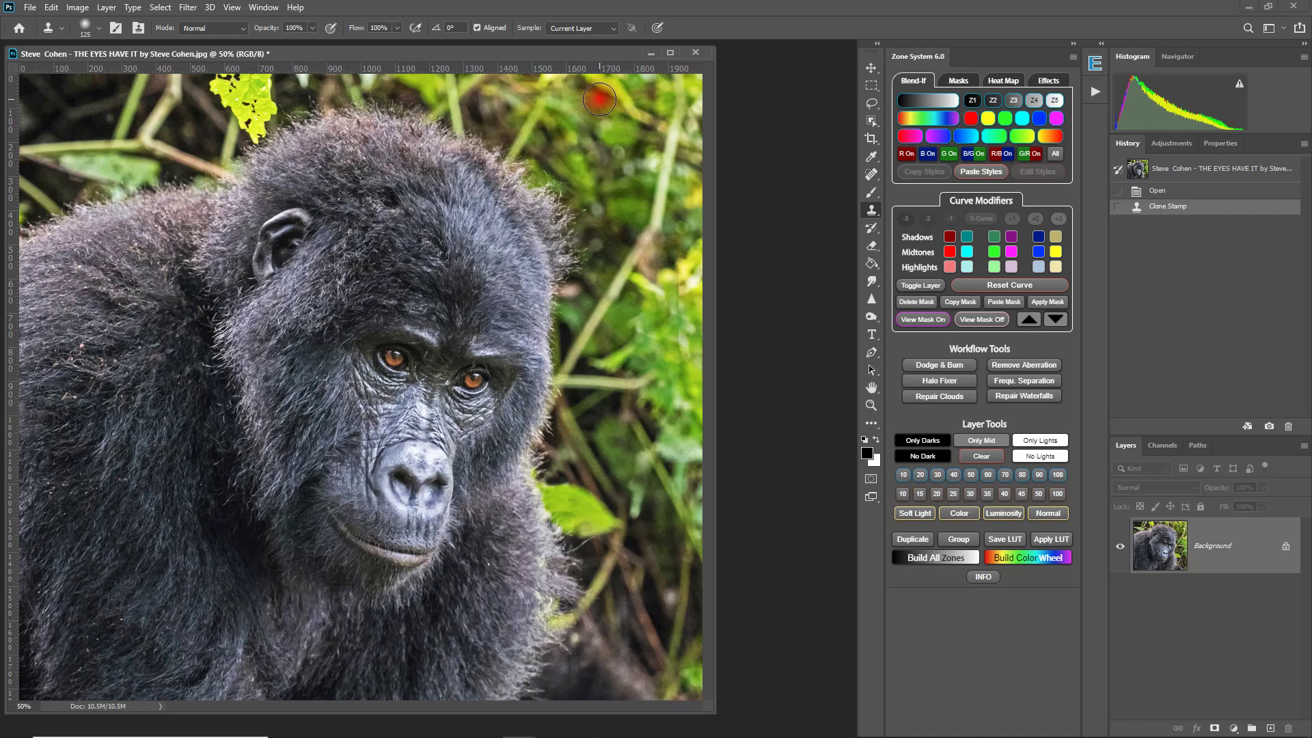
alt+click(398, 97)
click(370, 81)
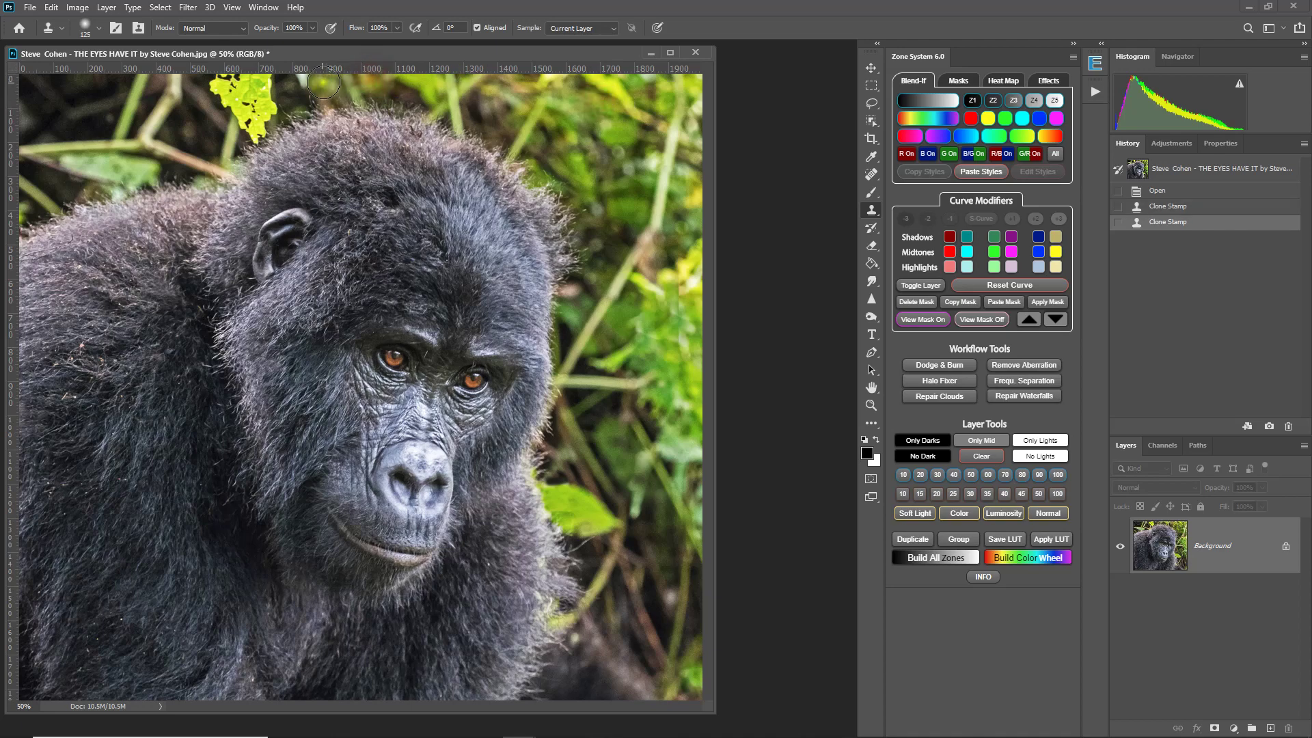
click(305, 84)
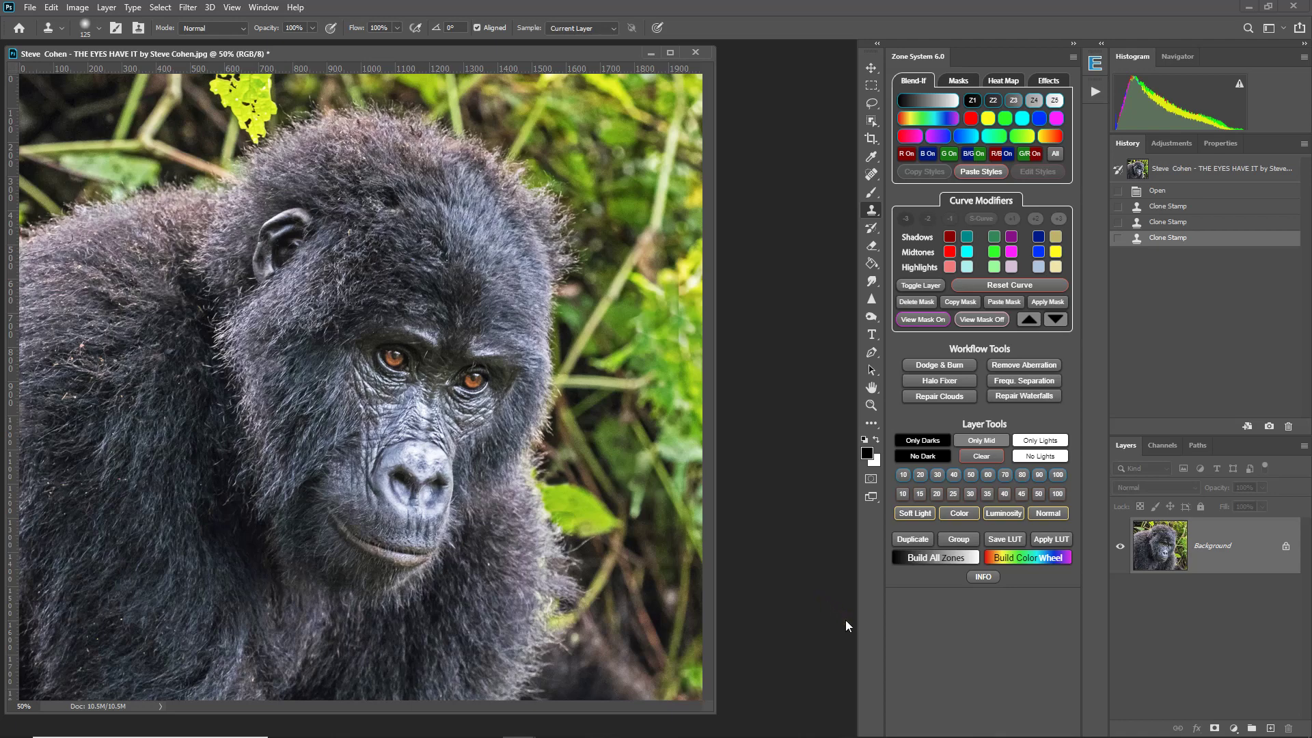
Duplicate the Background layer and use Calculations to multiply Layer 1's Blue channel by itself into a new channel.
key(ctrl+j)
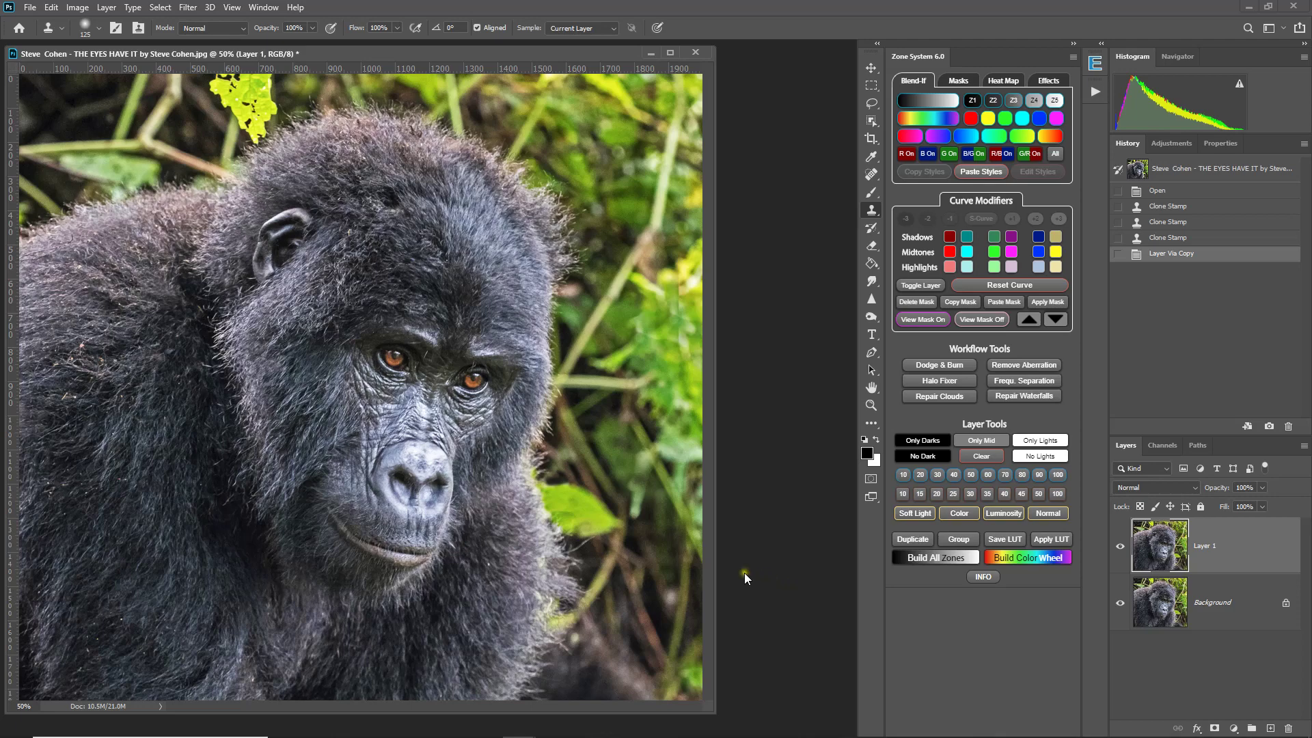
click(77, 10)
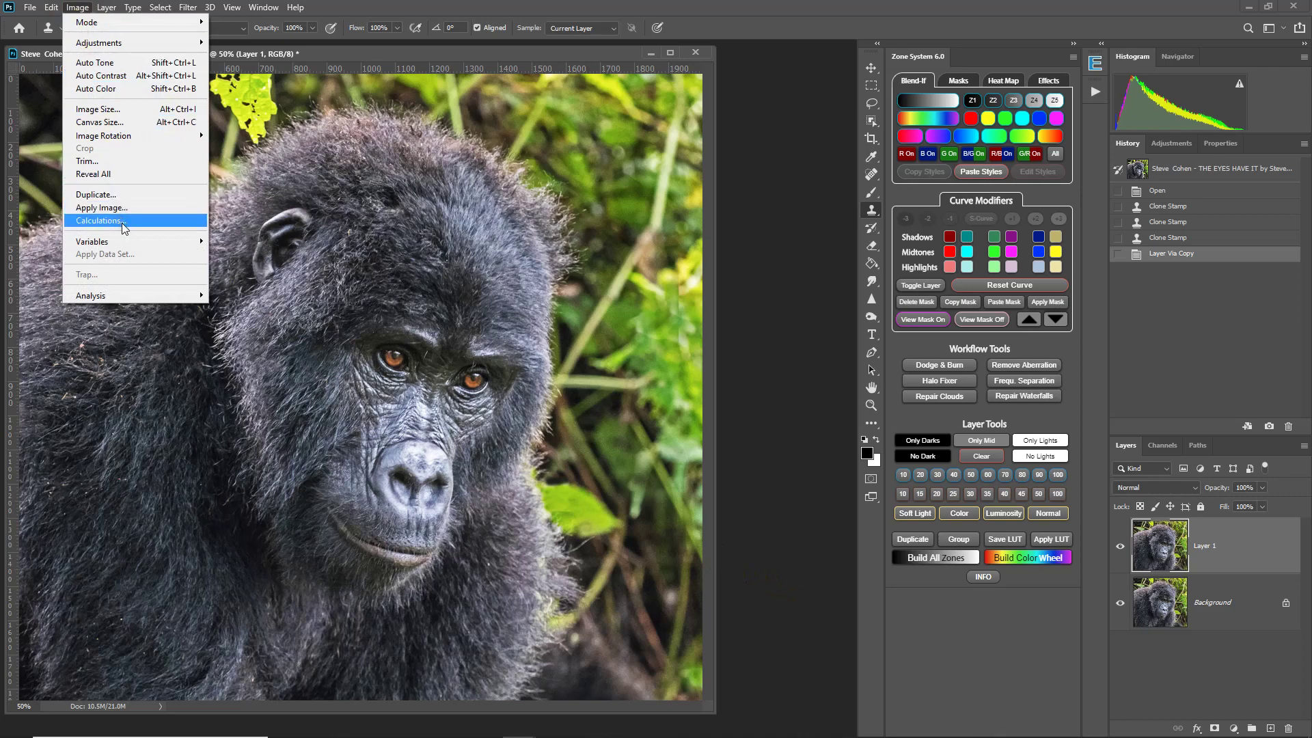
click(99, 221)
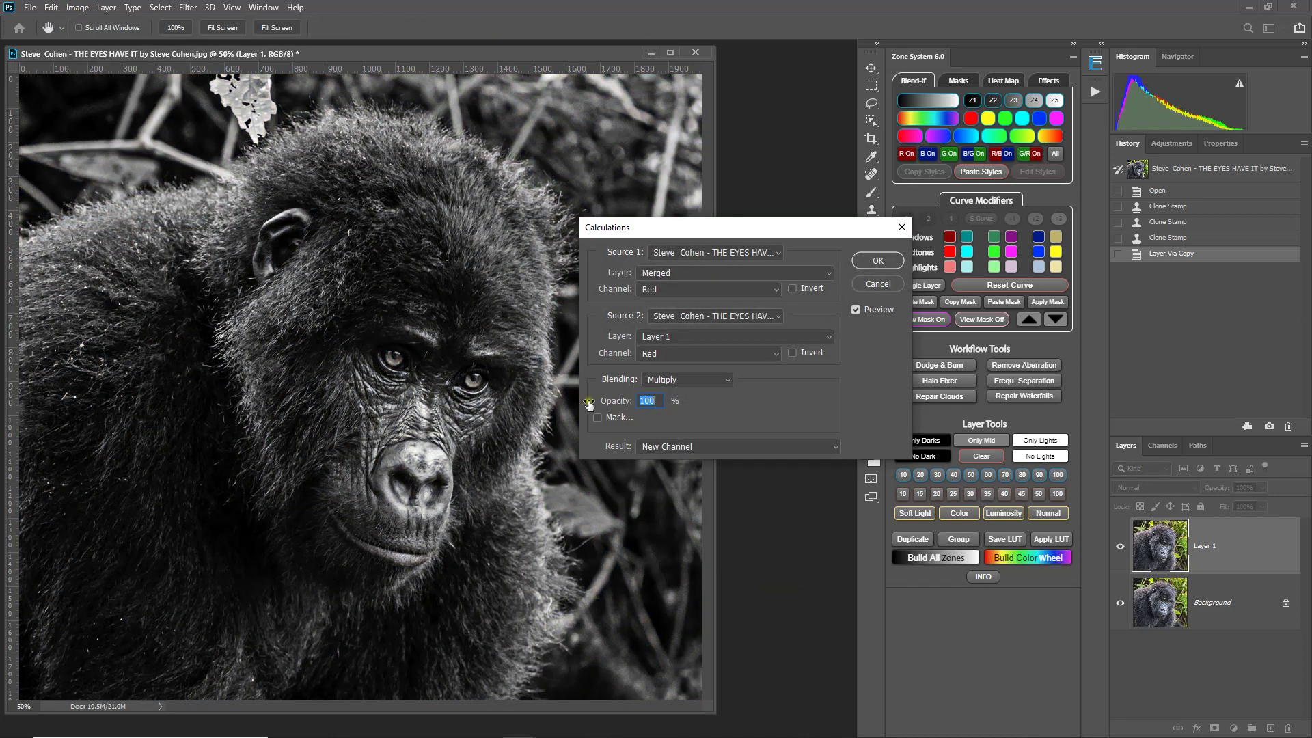
click(827, 272)
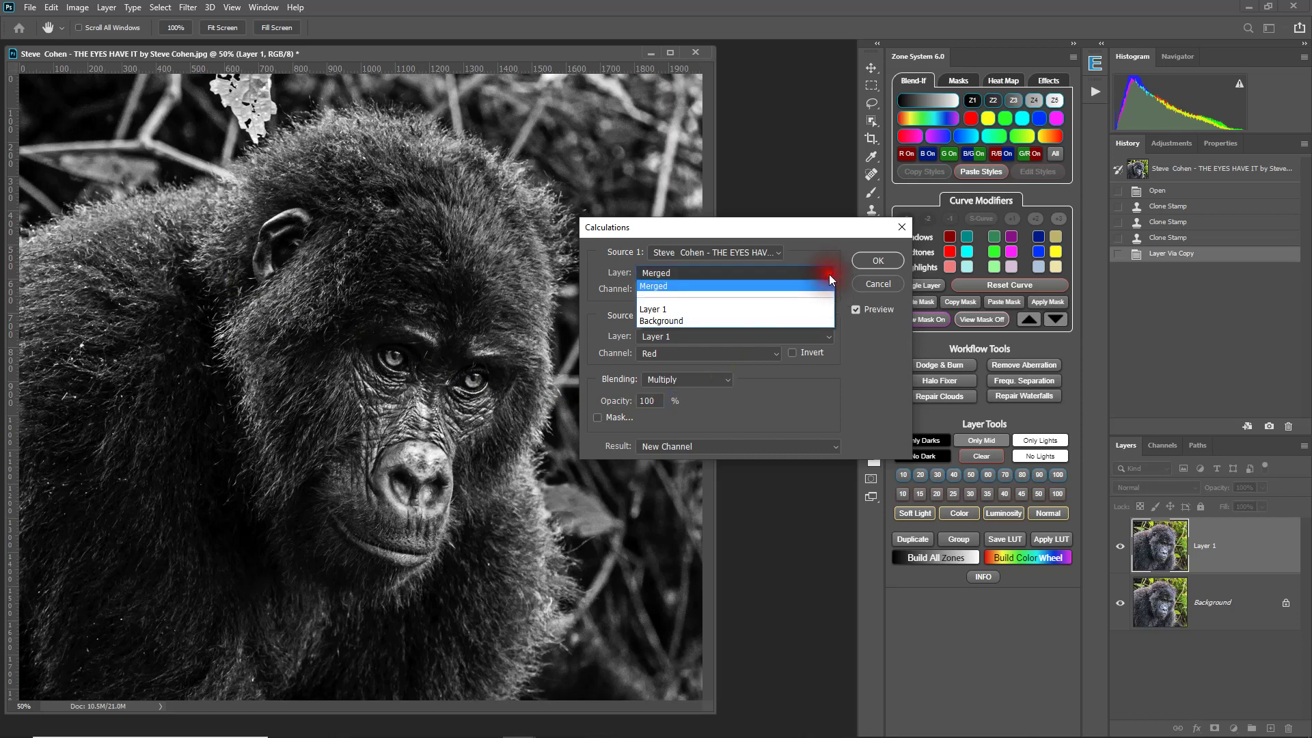
click(675, 309)
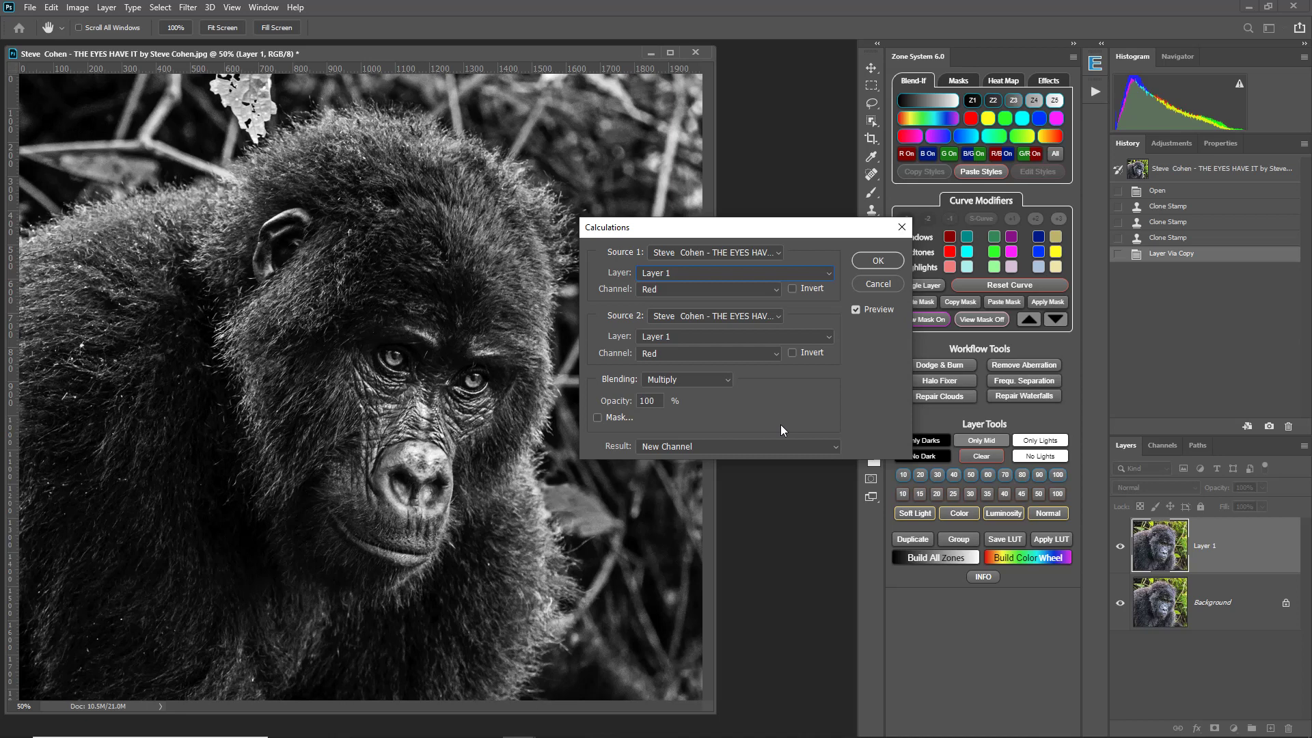
click(777, 294)
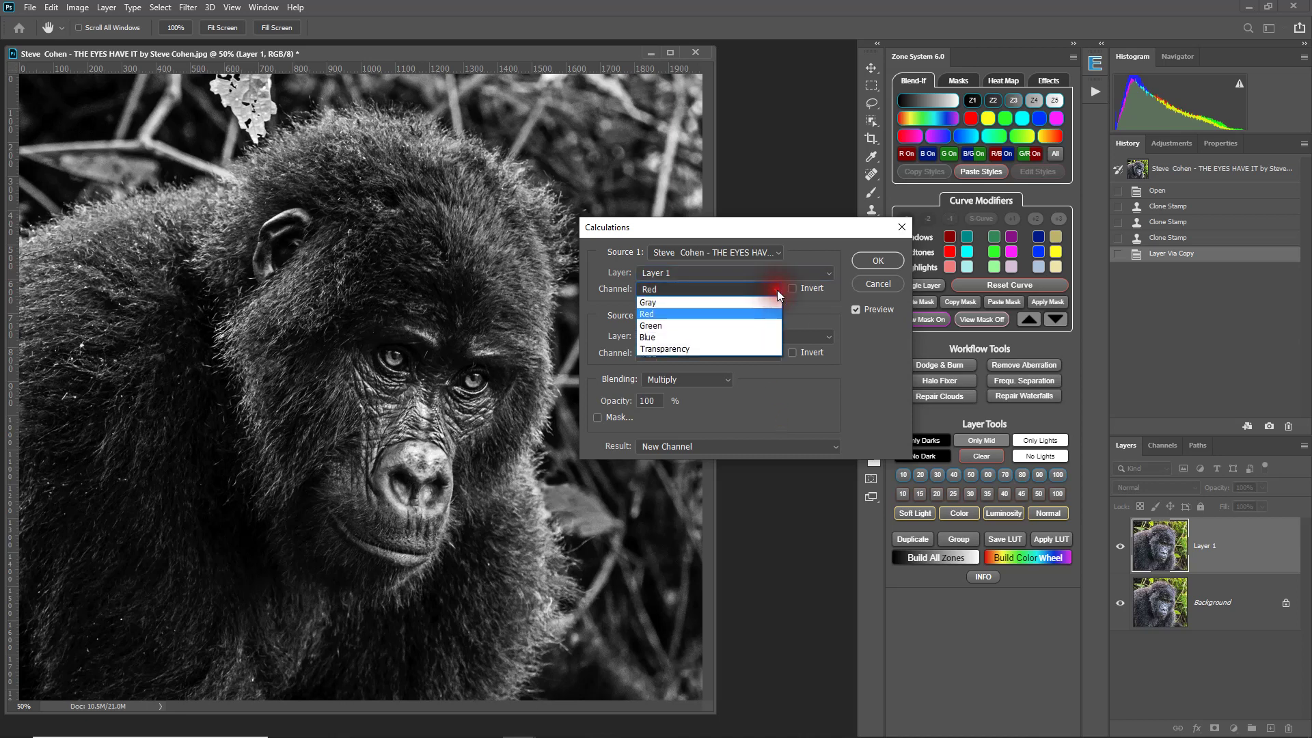
click(683, 335)
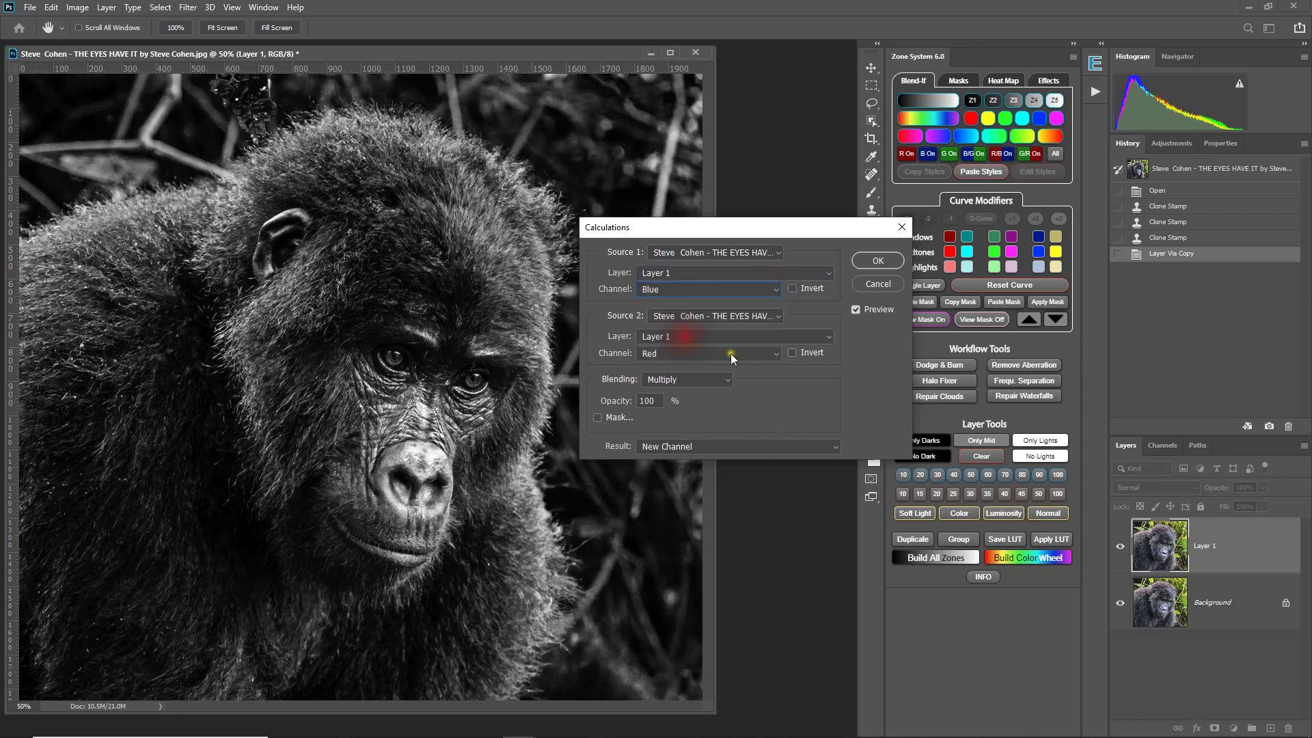
click(778, 355)
click(718, 405)
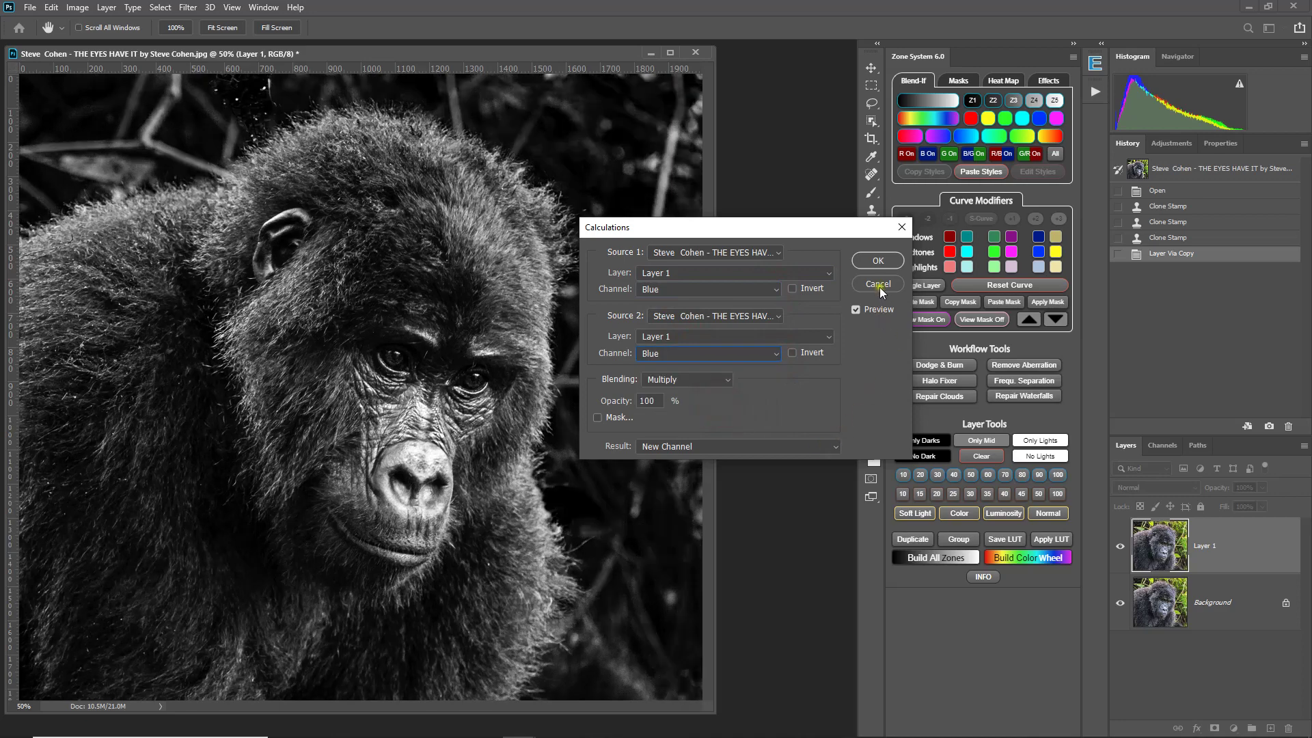
click(879, 263)
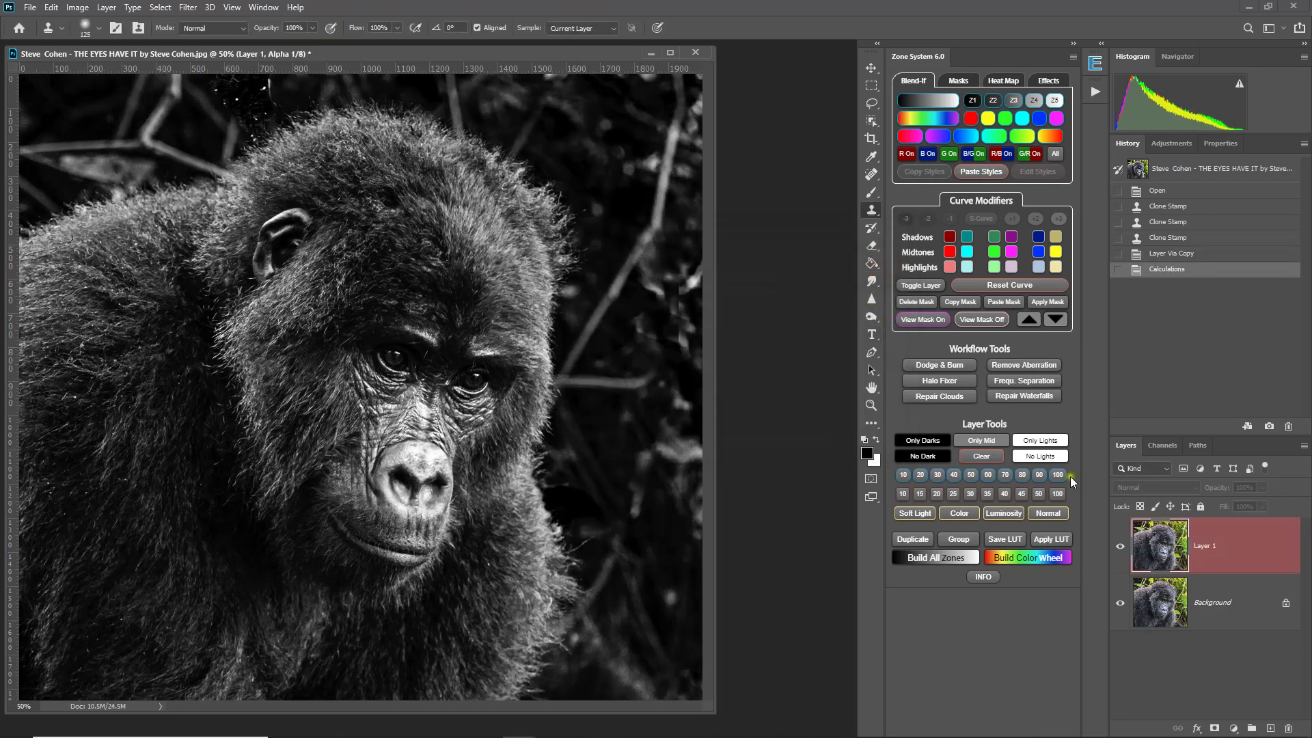
Rename the new alpha channel as Mask.
click(1163, 448)
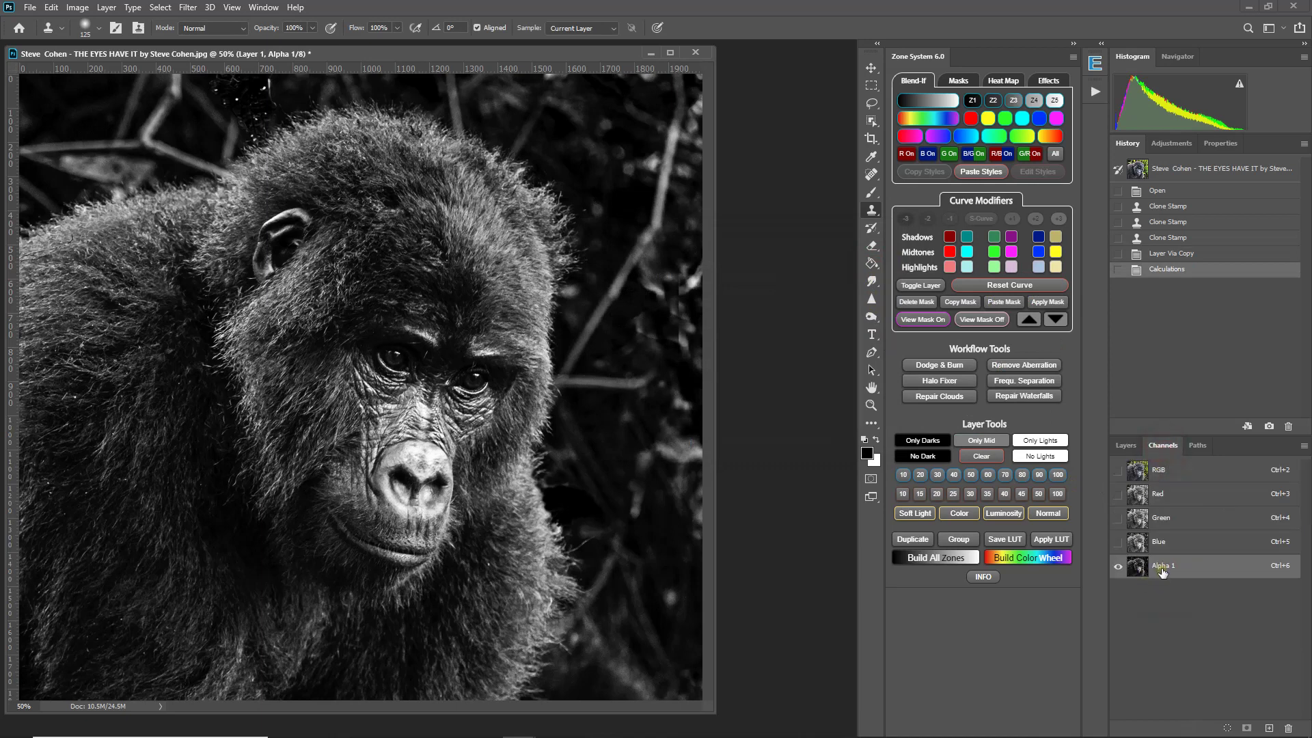
double_click(1161, 566)
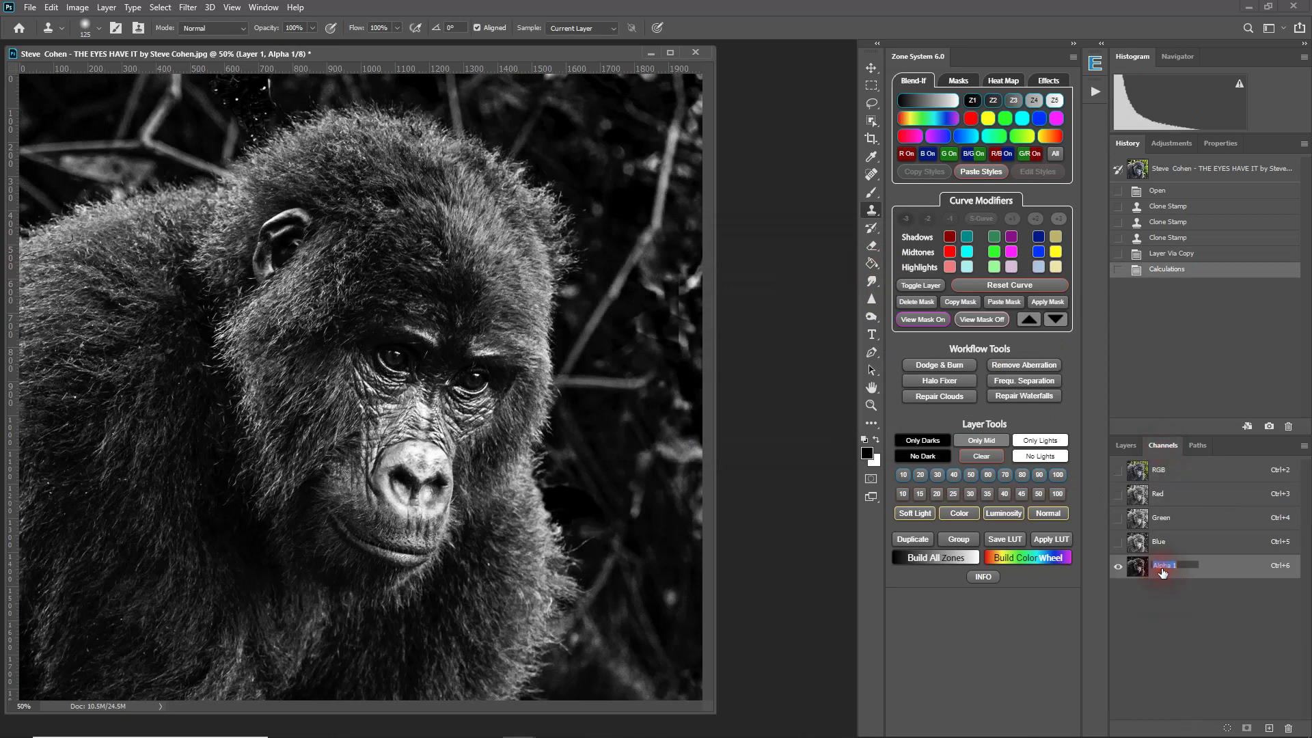
text(Mask)
key(Return)
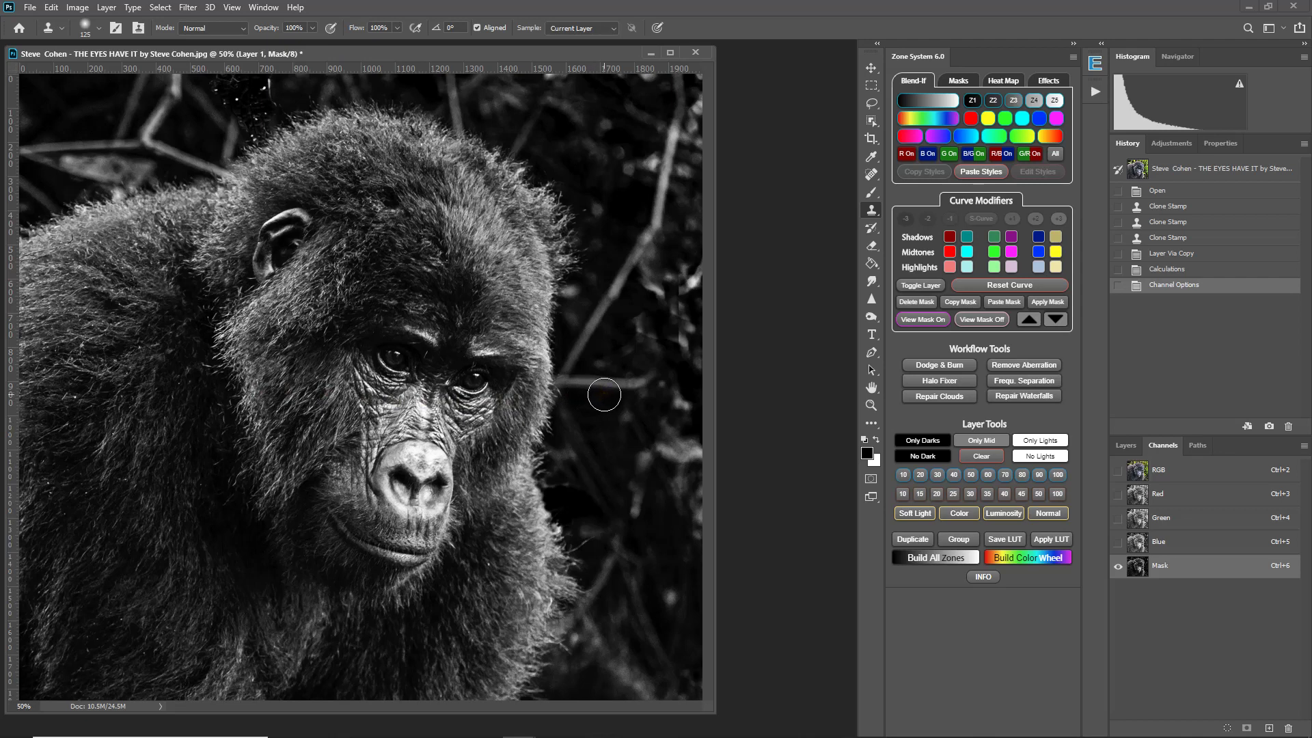
Apply Levels to the Mask channel with input levels of 26 black, 1.88 midtone and 121 white.
key(ctrl+l)
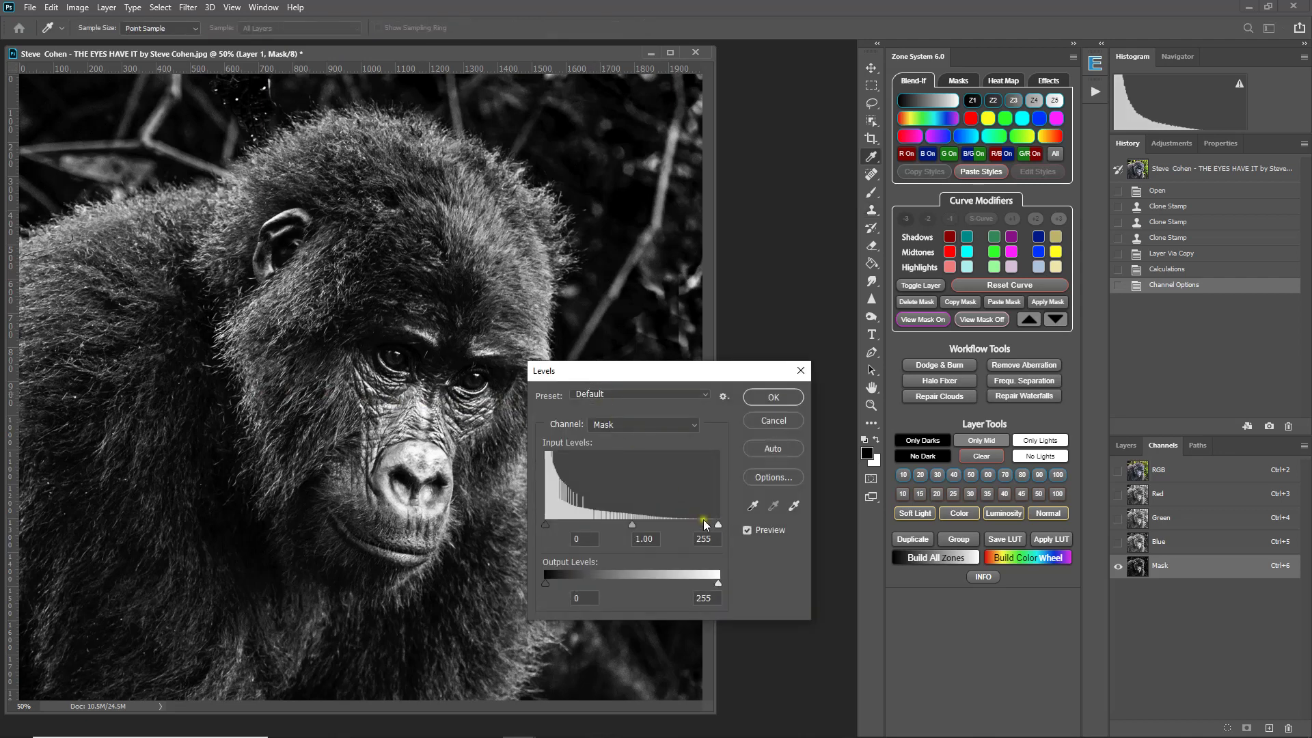
drag(718, 525, 654, 515)
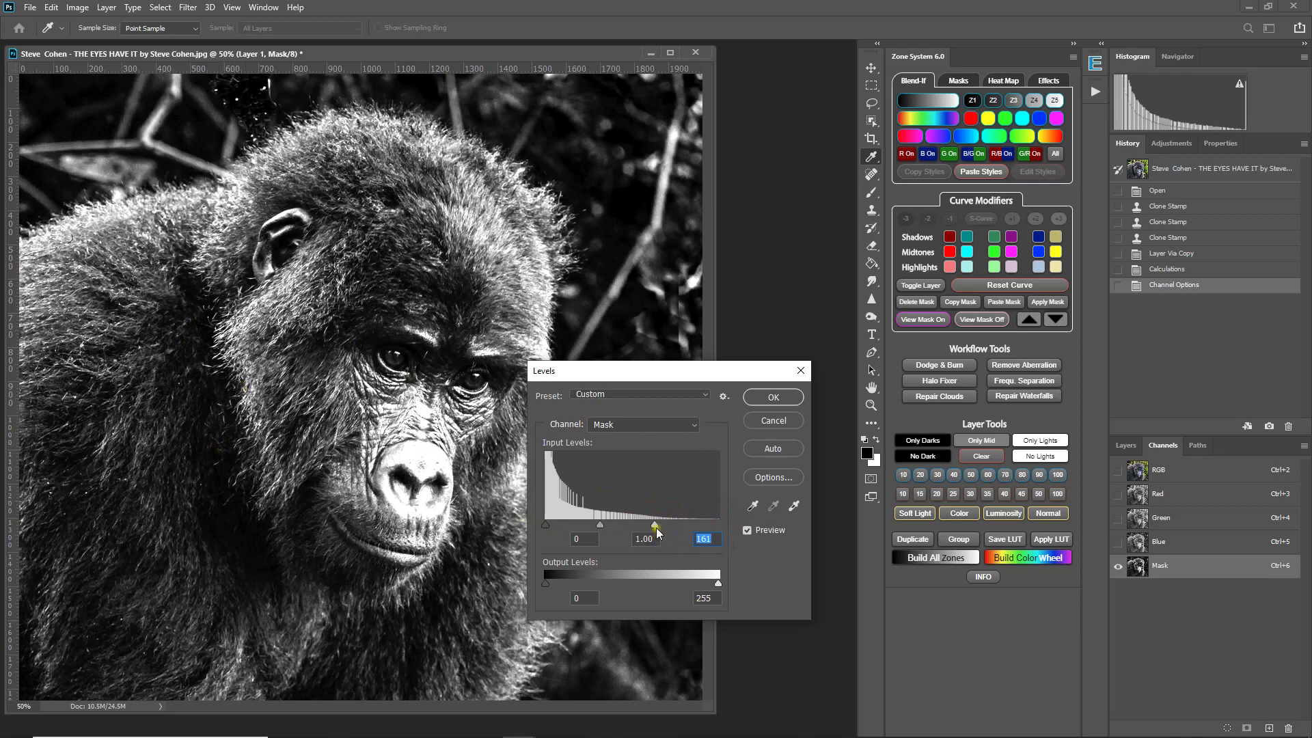
drag(655, 525, 628, 526)
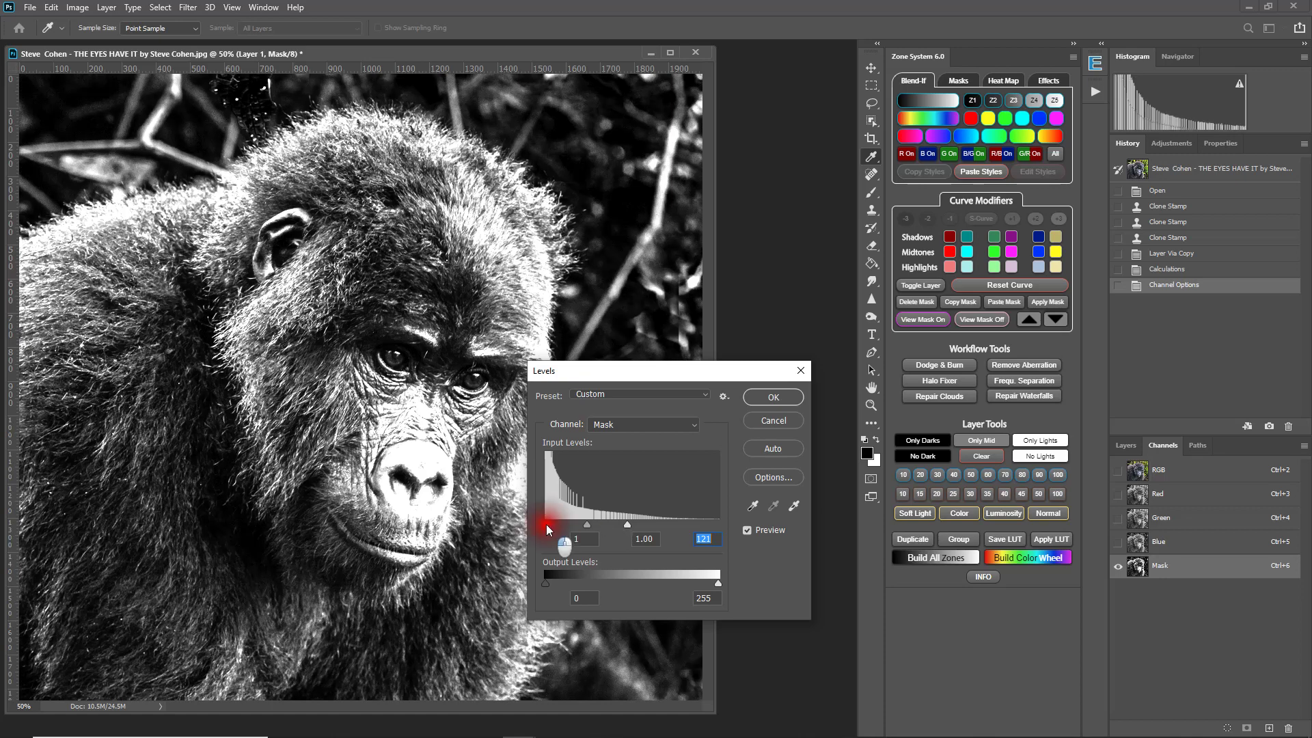
drag(547, 525, 583, 529)
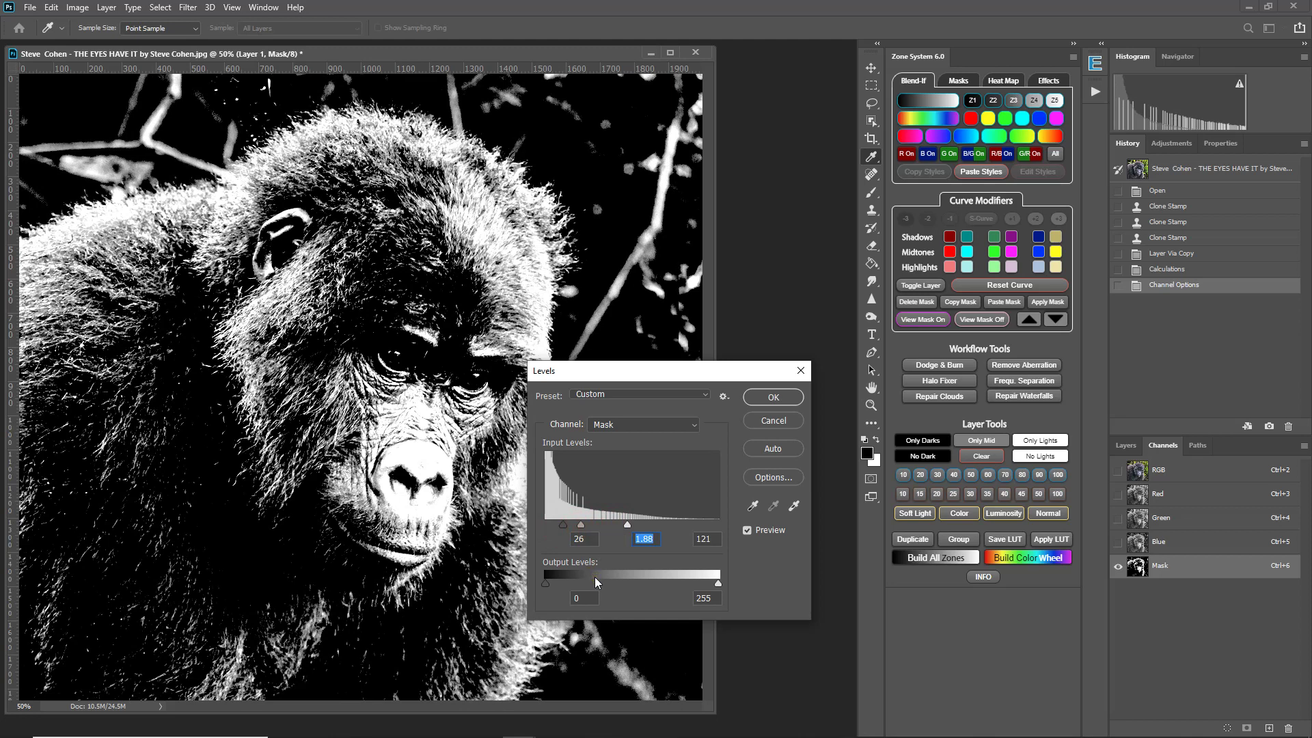
click(773, 398)
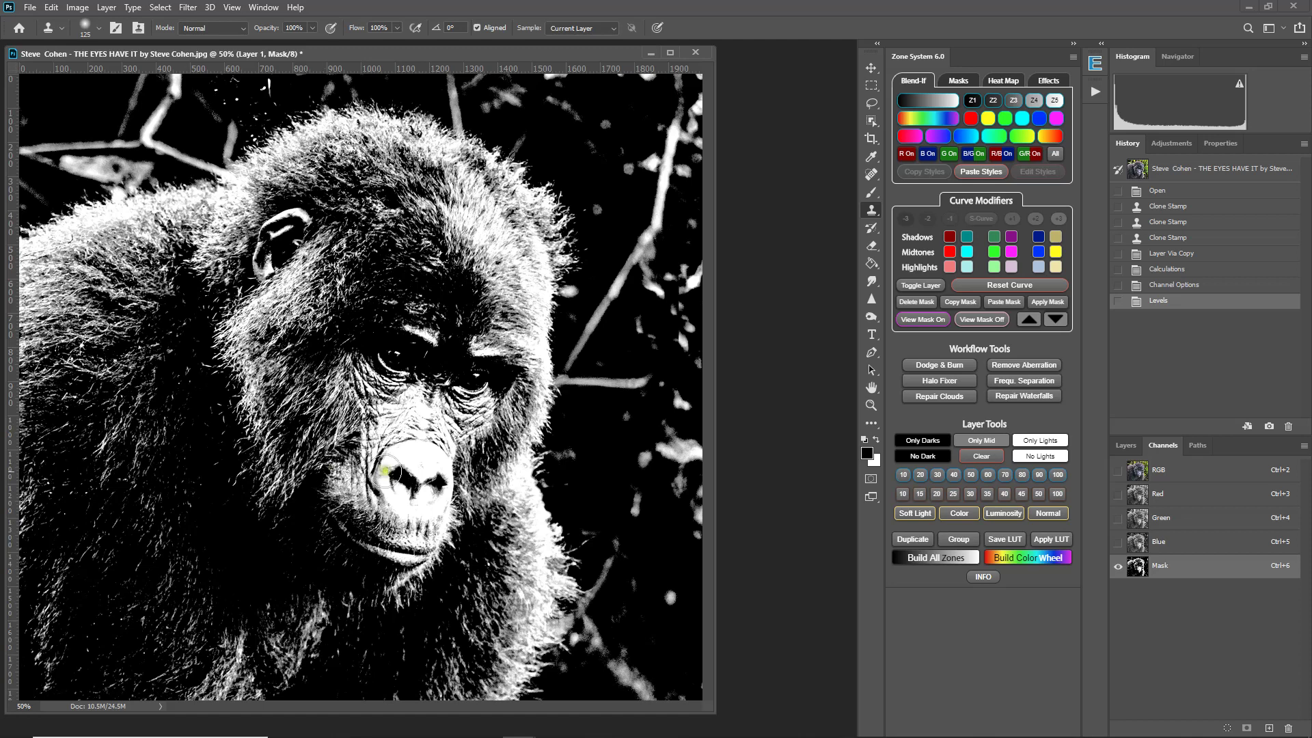
Reactivate the RGB composite and return to the layer stack.
click(1152, 470)
click(1126, 445)
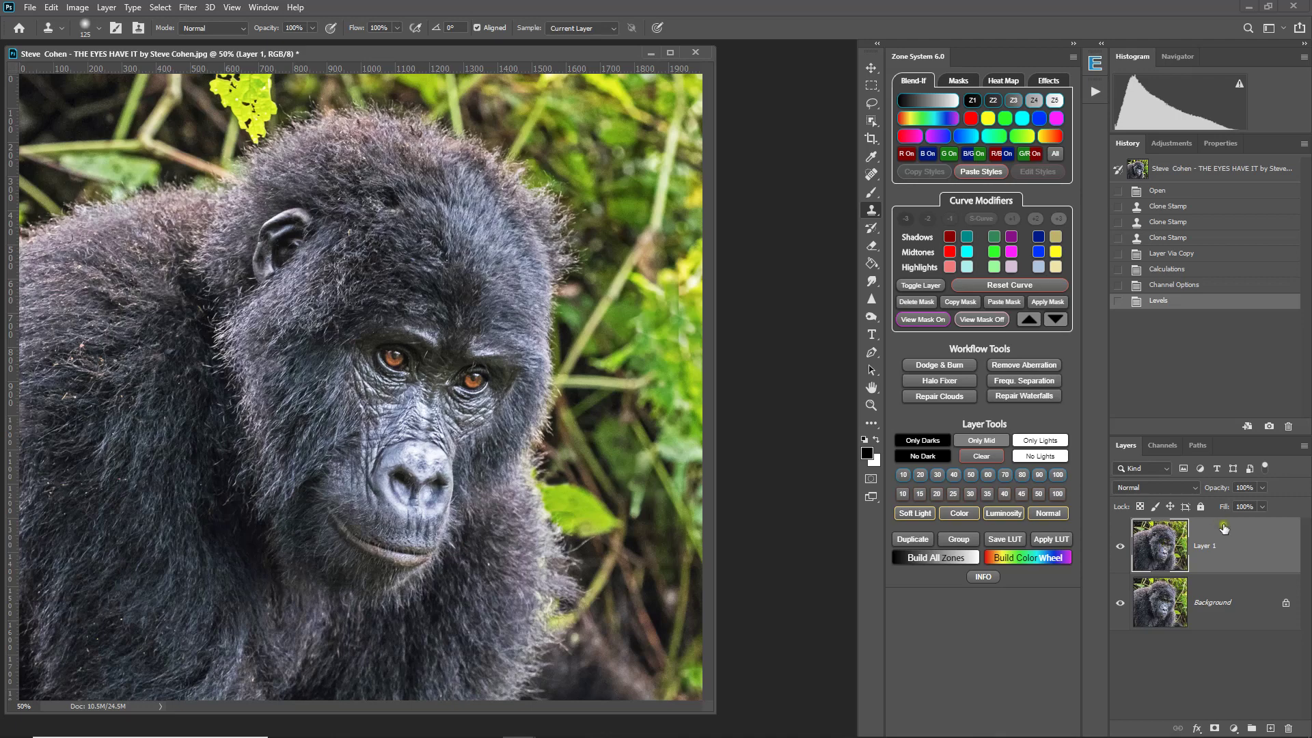
click(1169, 446)
click(1132, 448)
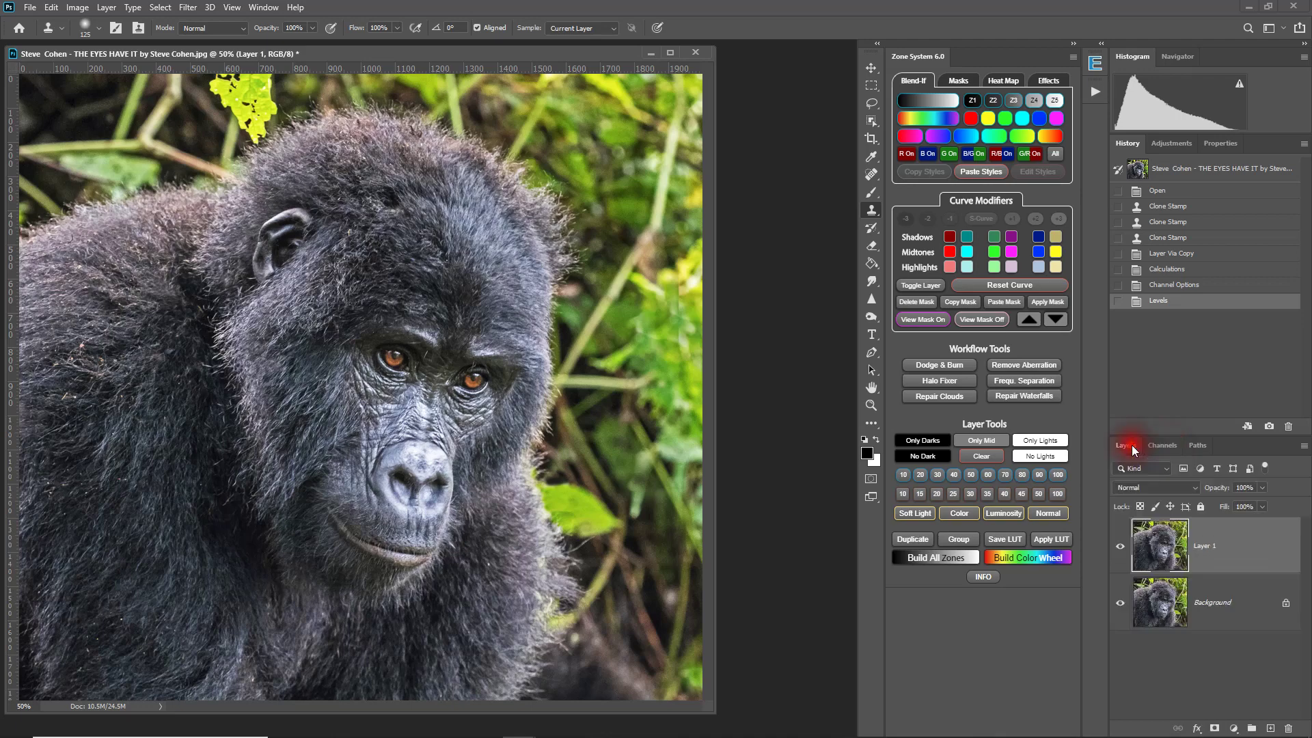
Load the Mask channel as a selection, restore the RGB composite, and add the selection as Layer 1's layer mask.
click(1166, 446)
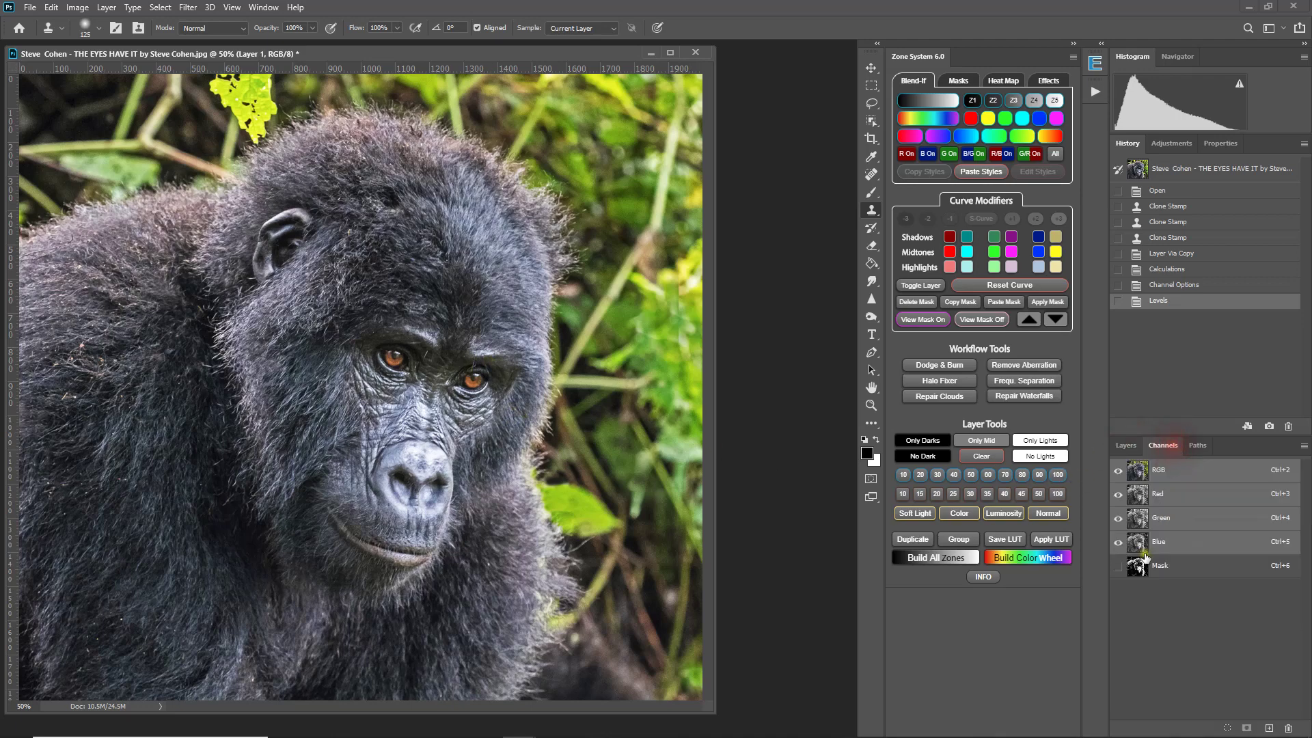
ctrl+click(1139, 571)
click(1140, 572)
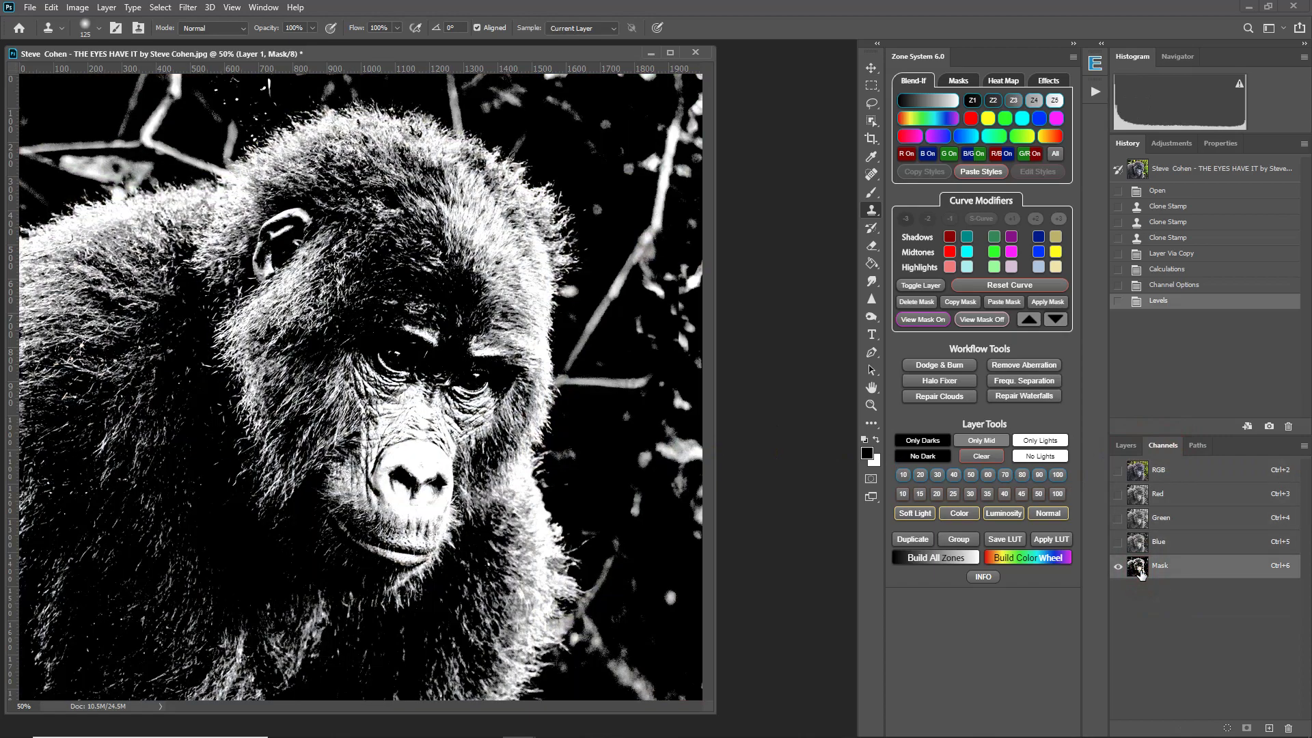
ctrl+click(1138, 569)
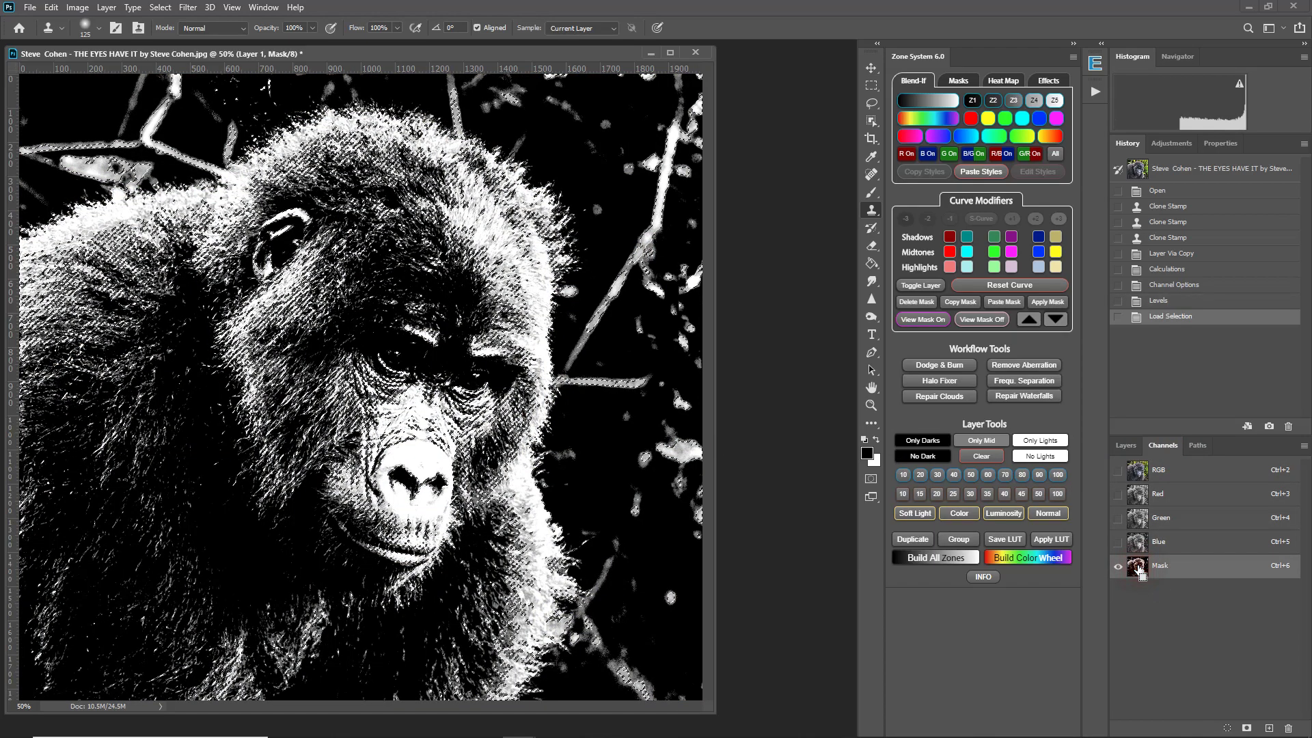
click(1140, 472)
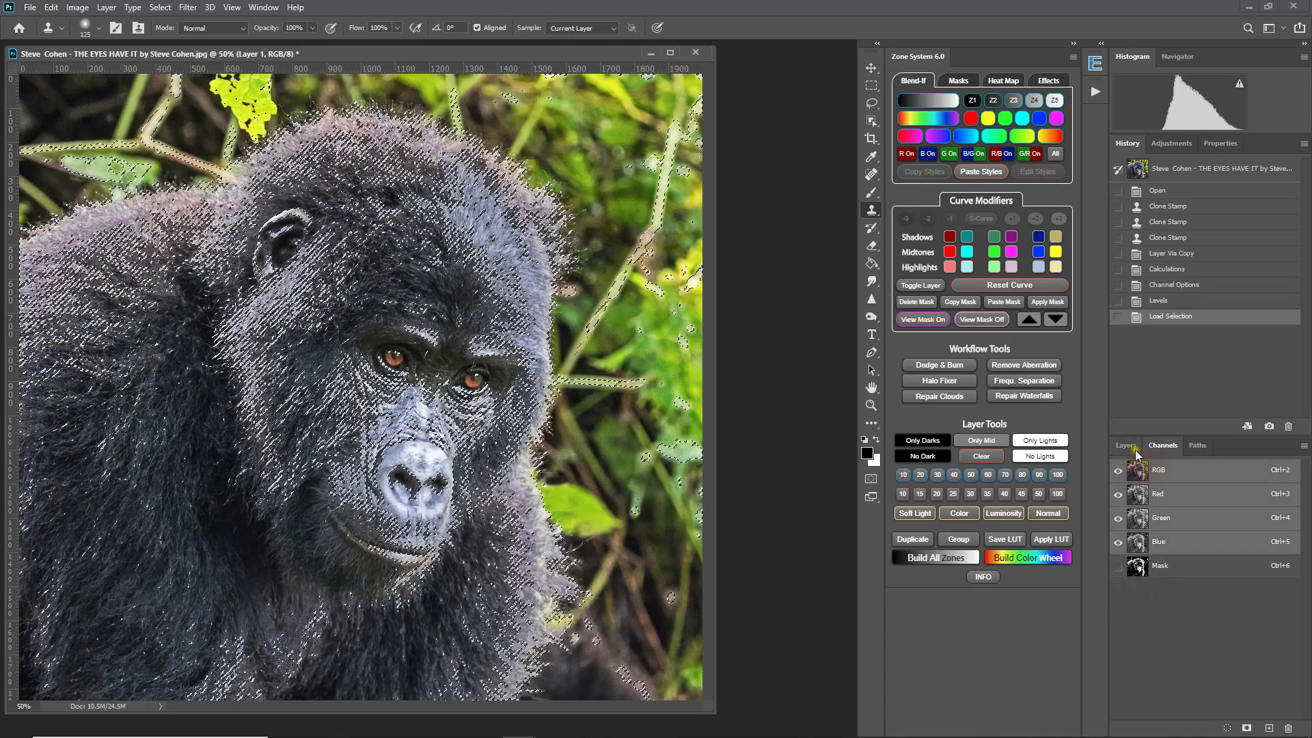
click(1133, 447)
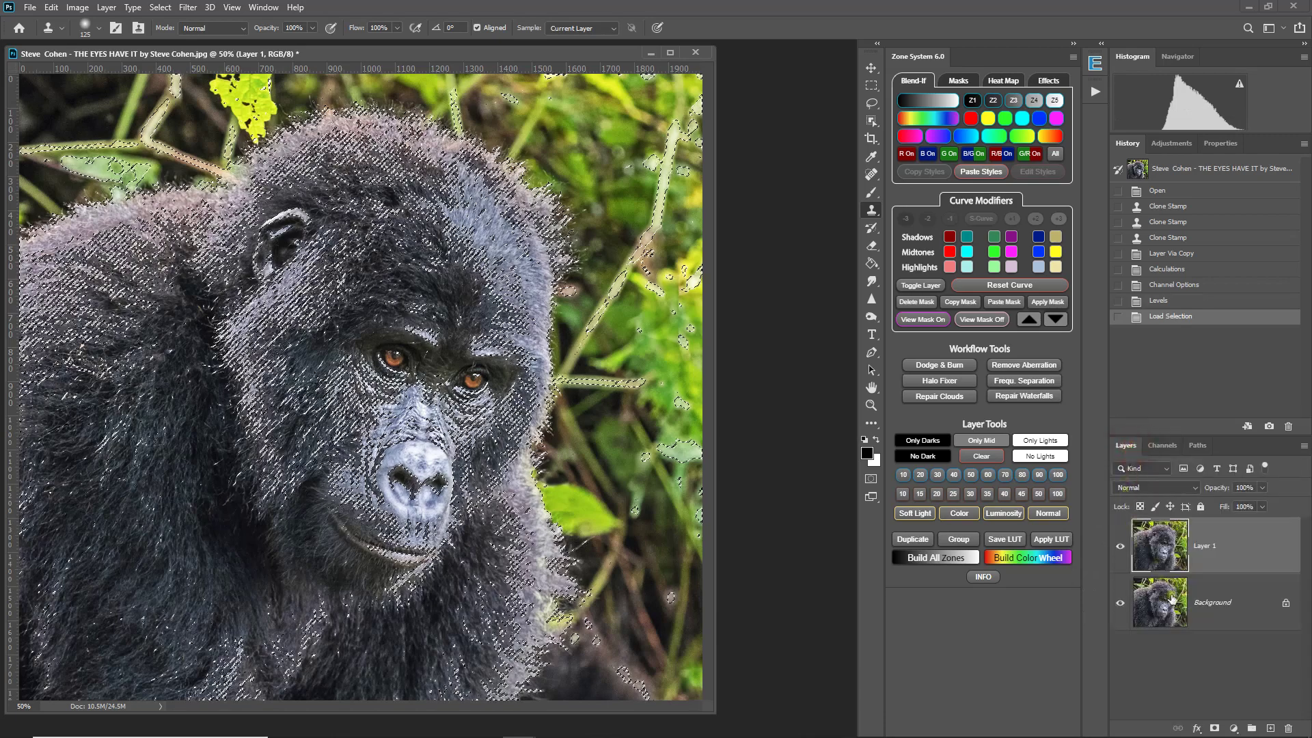
click(1216, 728)
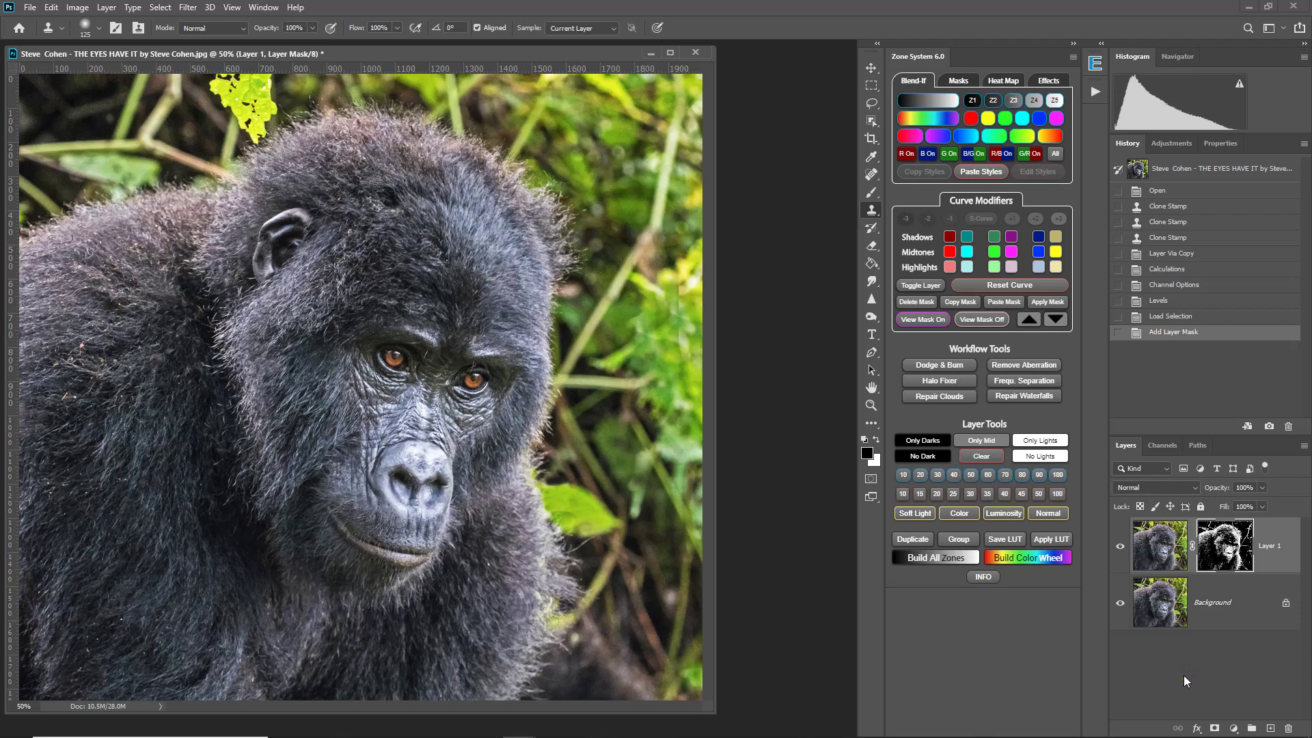
Inspect the masked Layer 1 with the Background temporarily hidden, and display its layer mask on its own.
click(1120, 605)
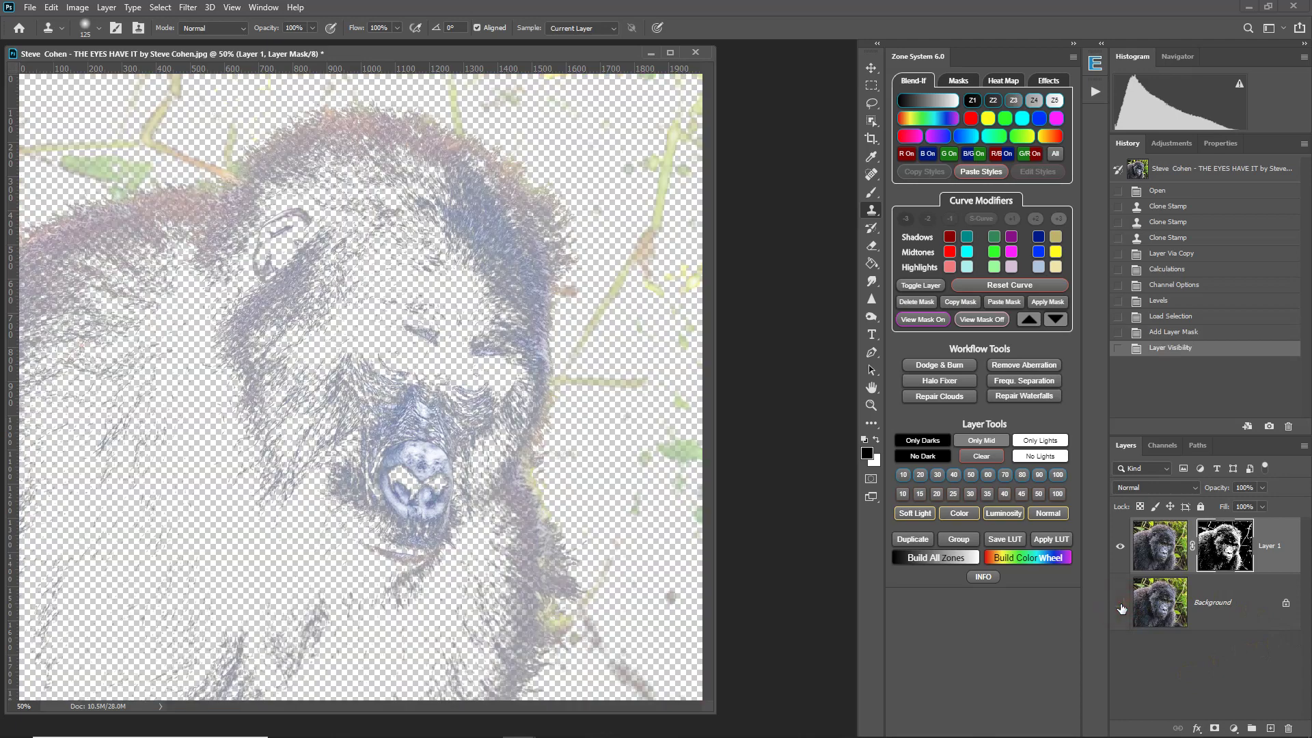
click(1120, 604)
alt+click(1218, 555)
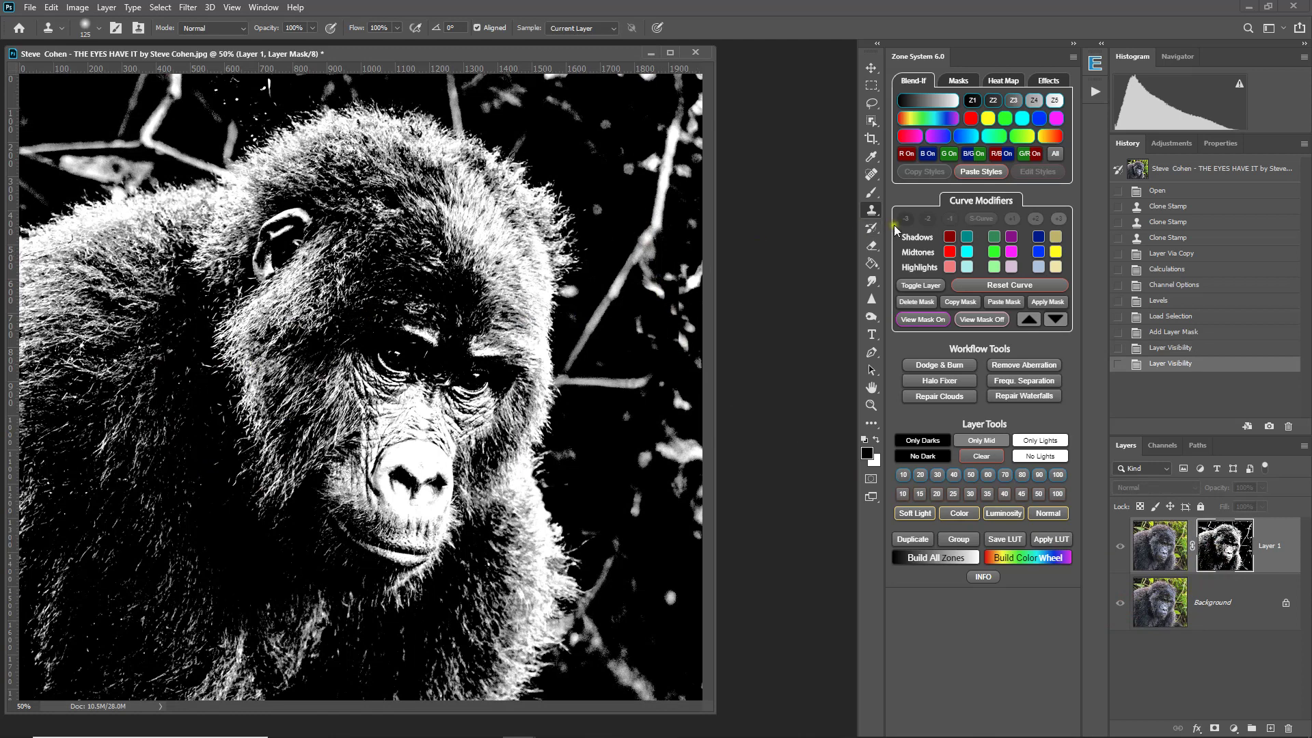
Set up the Brush tool with white as the foreground colour and a soft round 250 px tip.
click(872, 201)
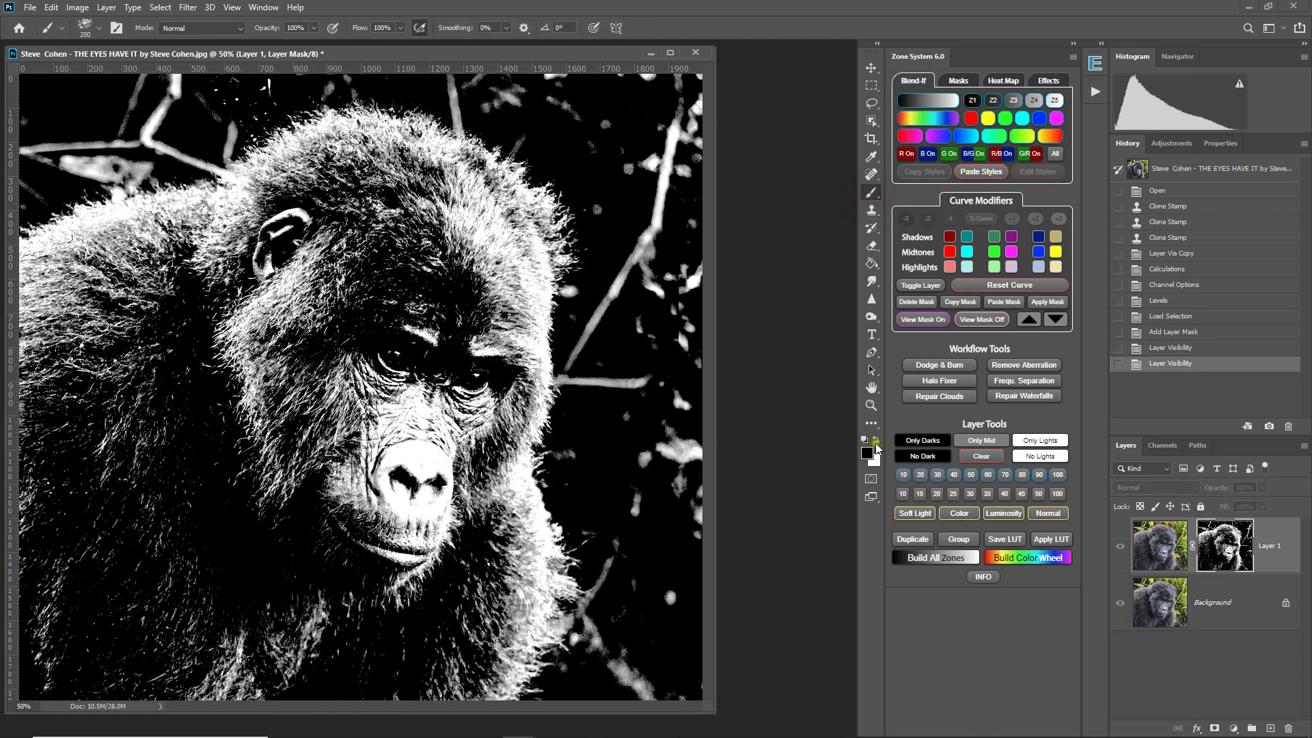
click(877, 442)
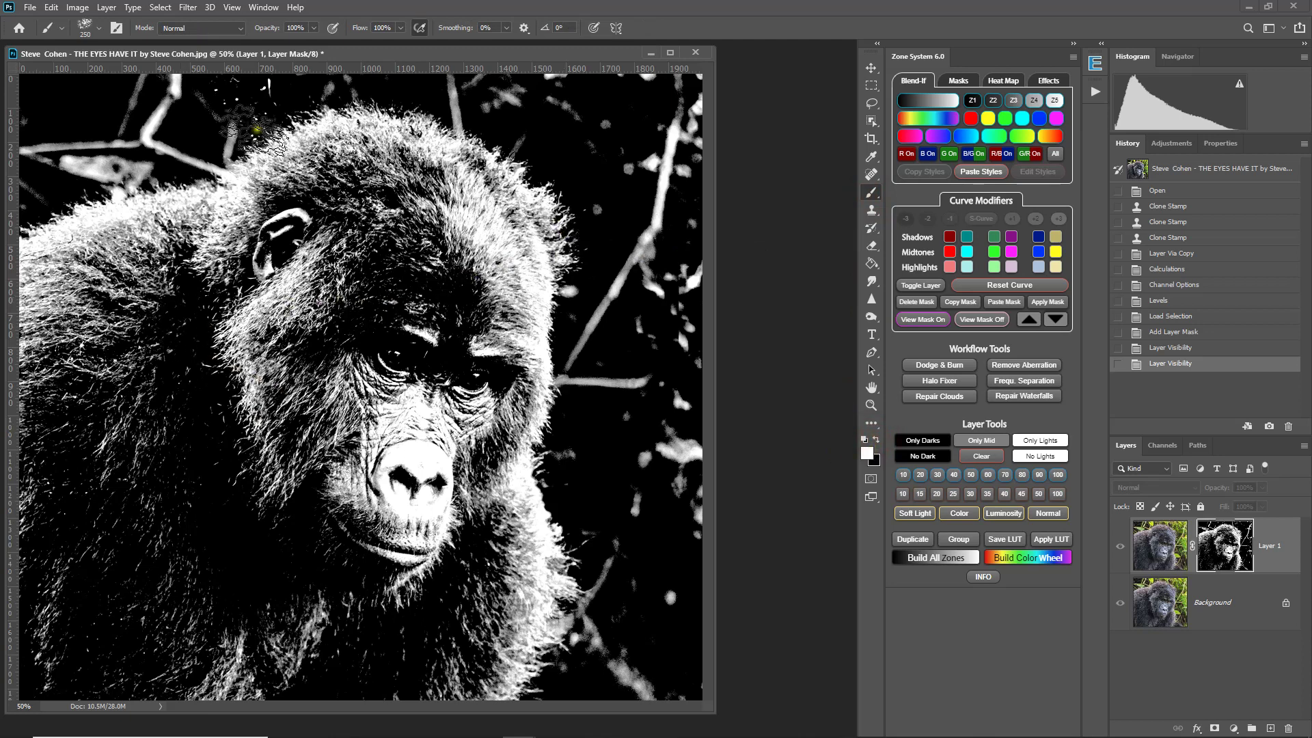
click(101, 30)
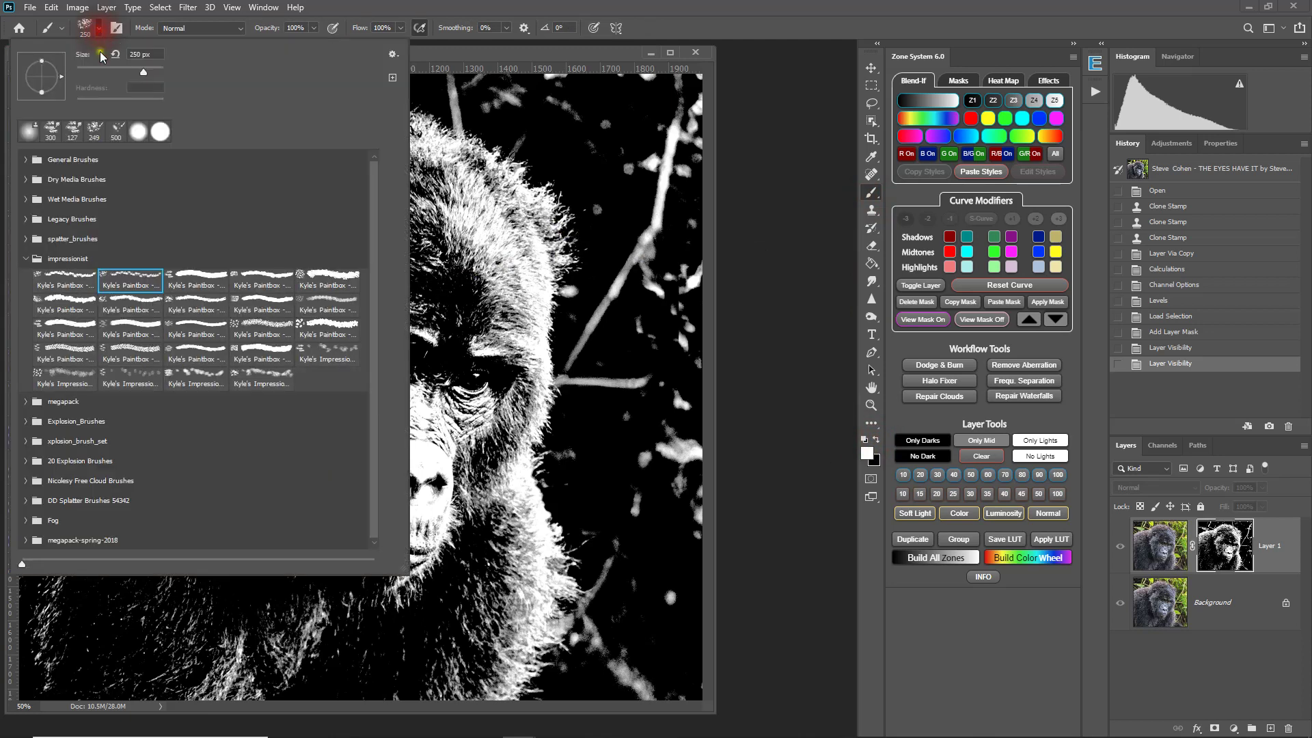
click(138, 136)
click(592, 9)
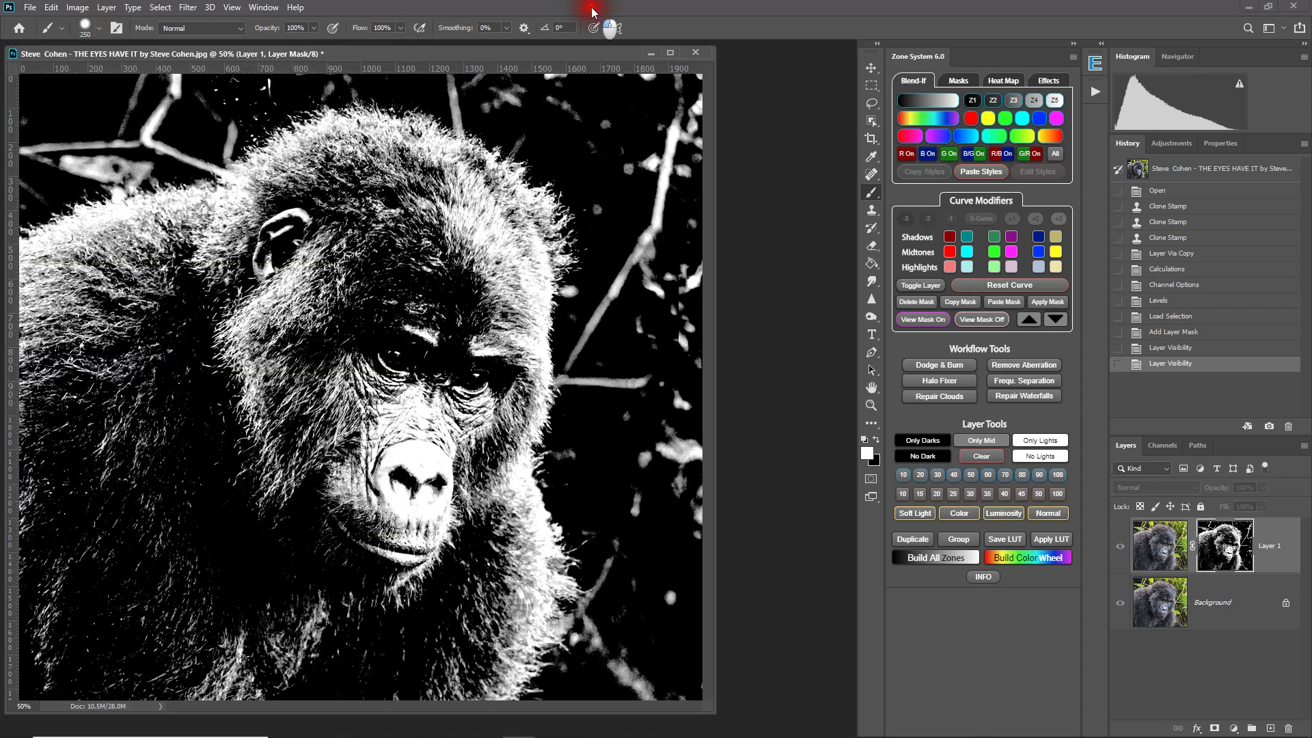
Paint the gorilla's body and head white in Layer 1's mask with a 300 px brush, staying inside the furry edge.
key(bracketleft)
key(bracketleft)
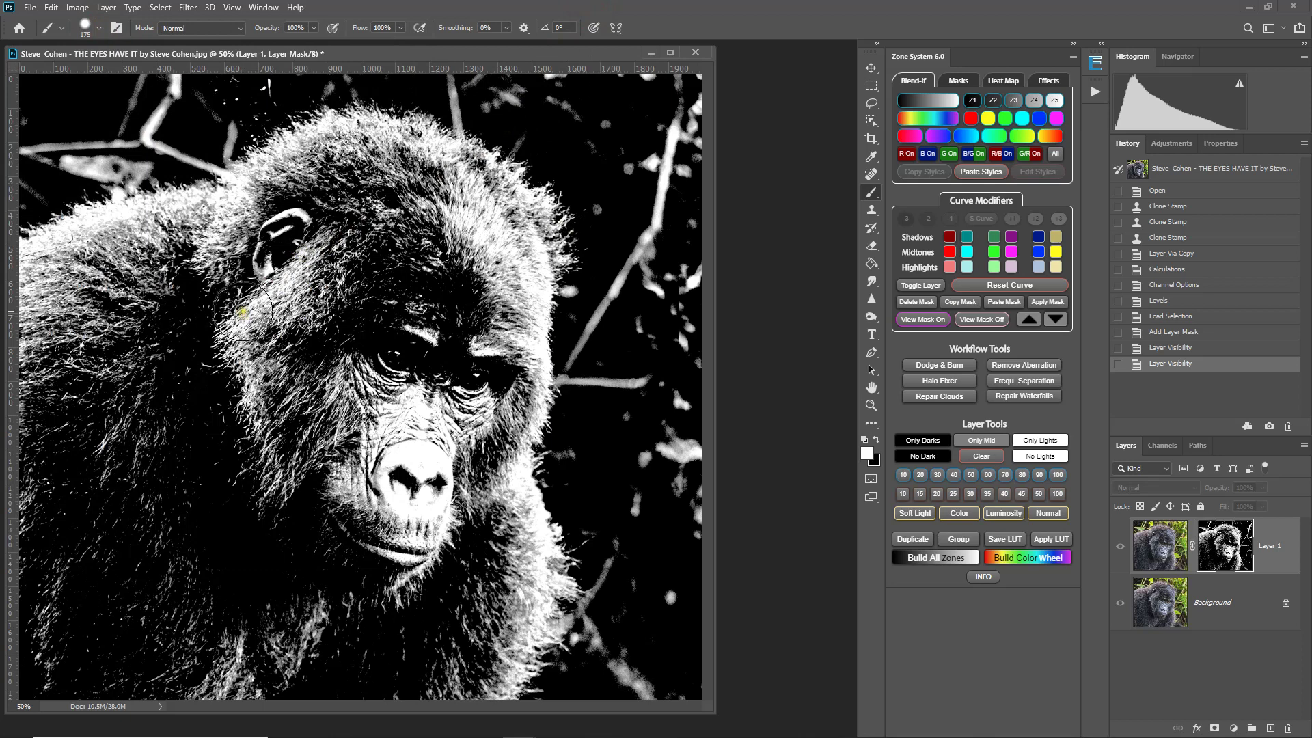
key(bracketright)
key(bracketright)
key(bracketright)
mouse_move(270, 304)
mouse_down()
mouse_move(148, 455)
mouse_move(144, 545)
mouse_move(230, 418)
mouse_move(189, 530)
mouse_move(128, 524)
mouse_move(78, 616)
mouse_move(26, 668)
mouse_move(430, 656)
mouse_move(415, 574)
mouse_move(243, 457)
mouse_move(80, 604)
mouse_move(53, 579)
mouse_move(63, 288)
mouse_move(300, 233)
mouse_move(356, 181)
mouse_move(441, 235)
mouse_move(461, 279)
mouse_move(460, 556)
mouse_move(475, 537)
mouse_move(450, 657)
mouse_move(320, 612)
mouse_move(152, 601)
mouse_move(326, 552)
mouse_move(393, 345)
mouse_move(382, 262)
mouse_move(148, 384)
mouse_move(126, 343)
mouse_move(118, 428)
mouse_move(355, 399)
mouse_move(358, 341)
mouse_move(284, 437)
mouse_move(299, 574)
mouse_move(267, 359)
mouse_move(193, 356)
mouse_move(36, 302)
mouse_move(184, 285)
mouse_move(128, 274)
mouse_move(254, 246)
mouse_move(344, 186)
mouse_move(296, 218)
mouse_up()
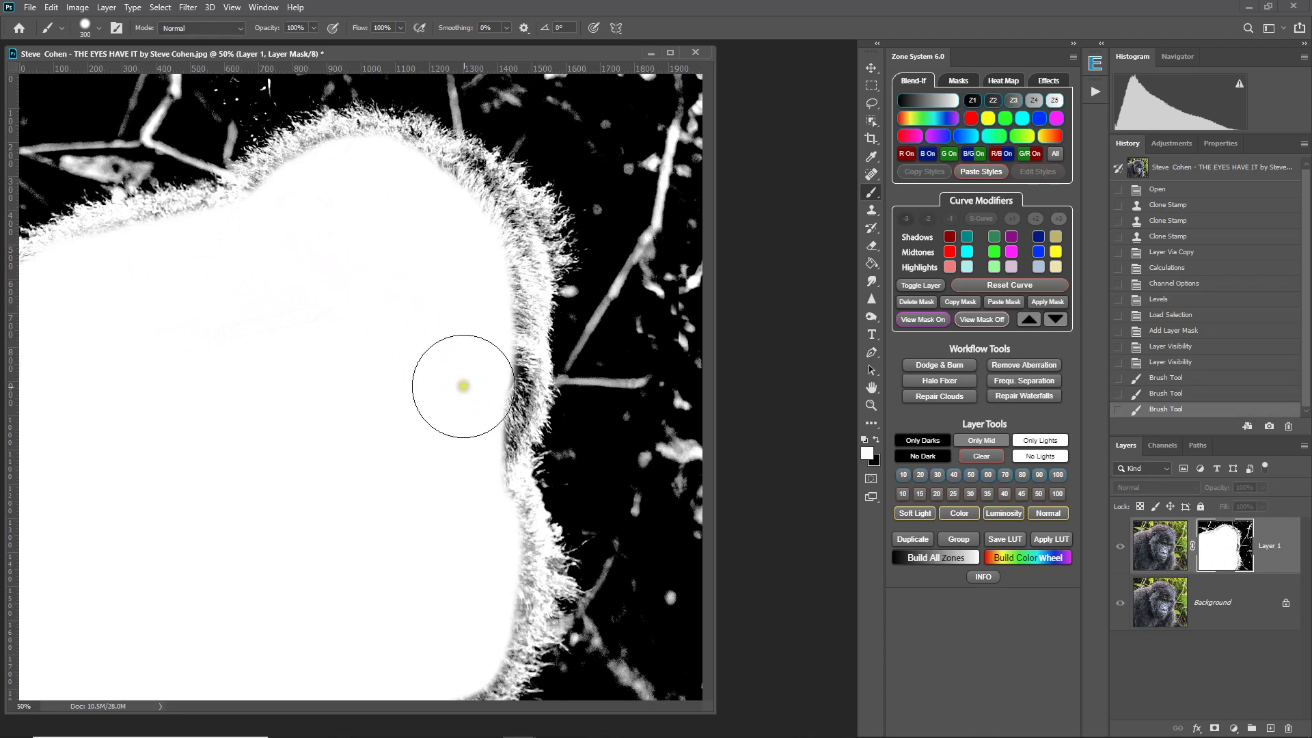
mouse_move(463, 387)
mouse_down()
mouse_move(478, 412)
mouse_move(480, 263)
mouse_move(424, 199)
mouse_move(341, 185)
mouse_move(146, 263)
mouse_up()
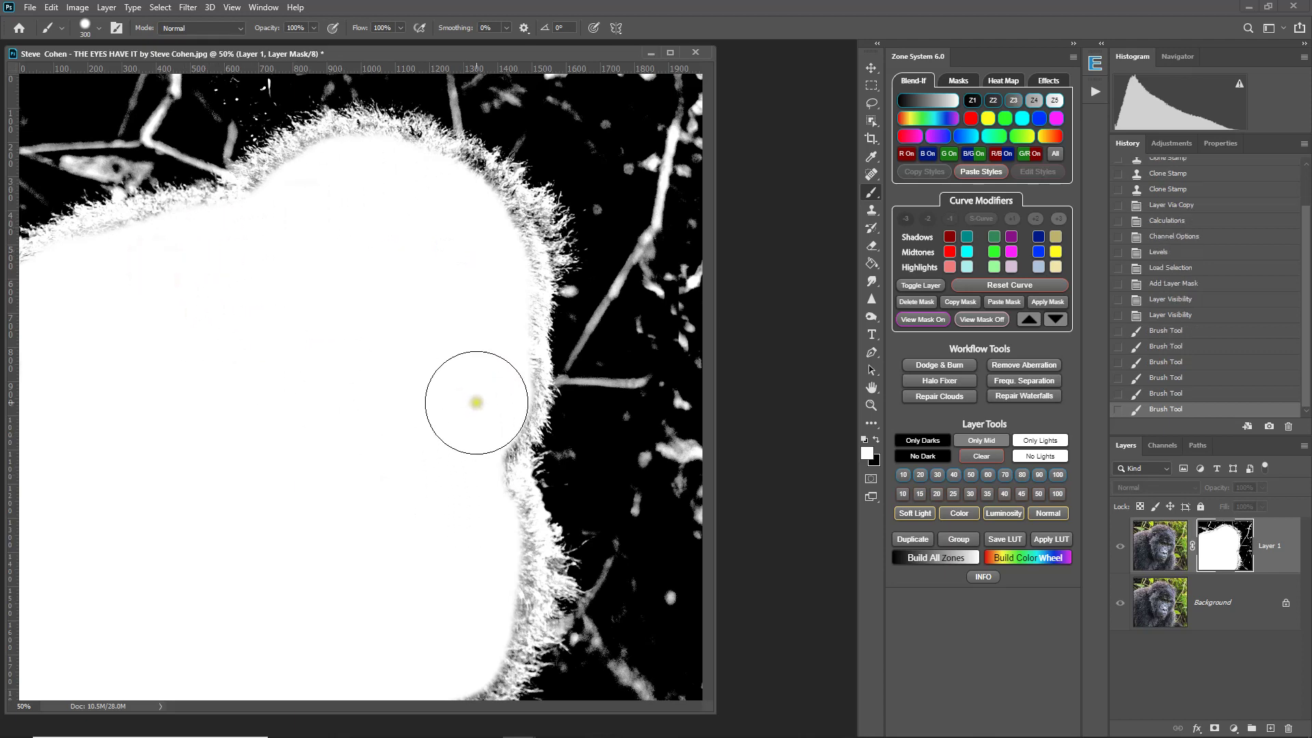
drag(476, 403, 457, 441)
mouse_move(462, 503)
mouse_down()
mouse_move(482, 543)
mouse_move(483, 592)
mouse_move(443, 666)
mouse_up()
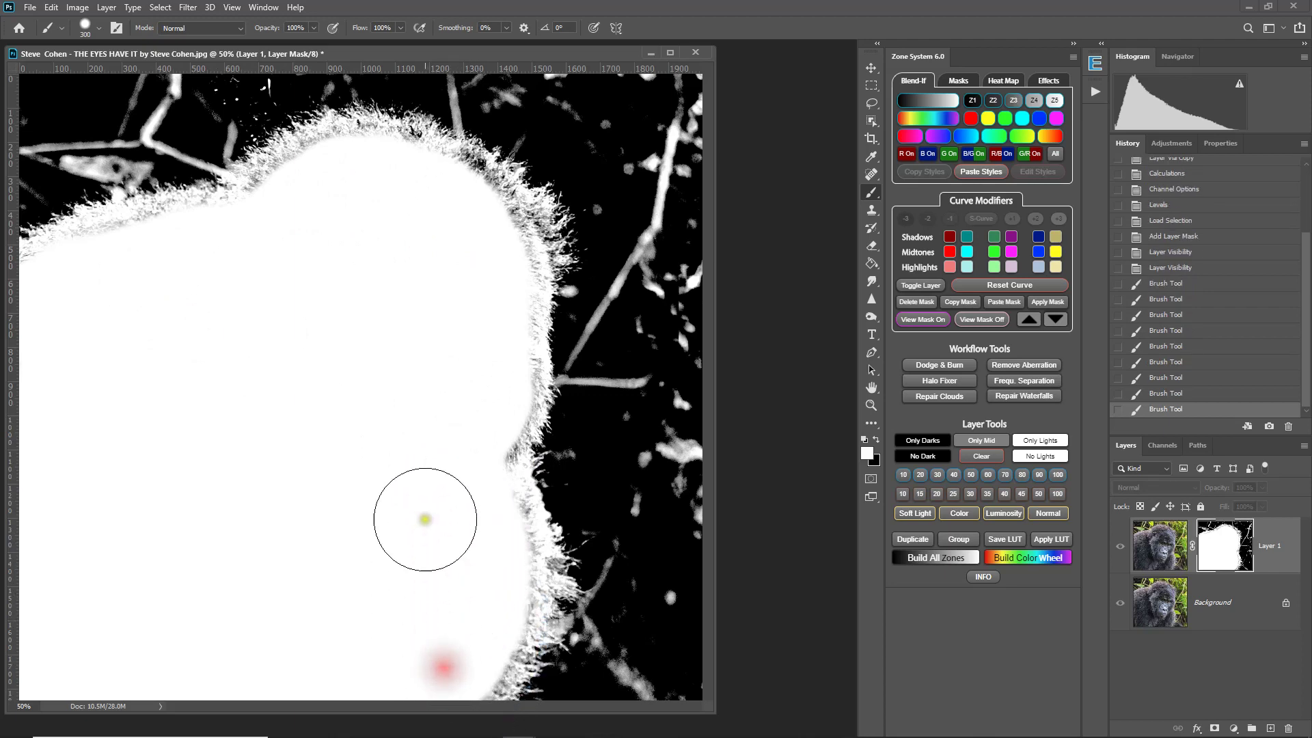
mouse_move(479, 268)
mouse_down()
mouse_move(459, 219)
mouse_move(410, 199)
mouse_move(308, 219)
mouse_up()
click(301, 211)
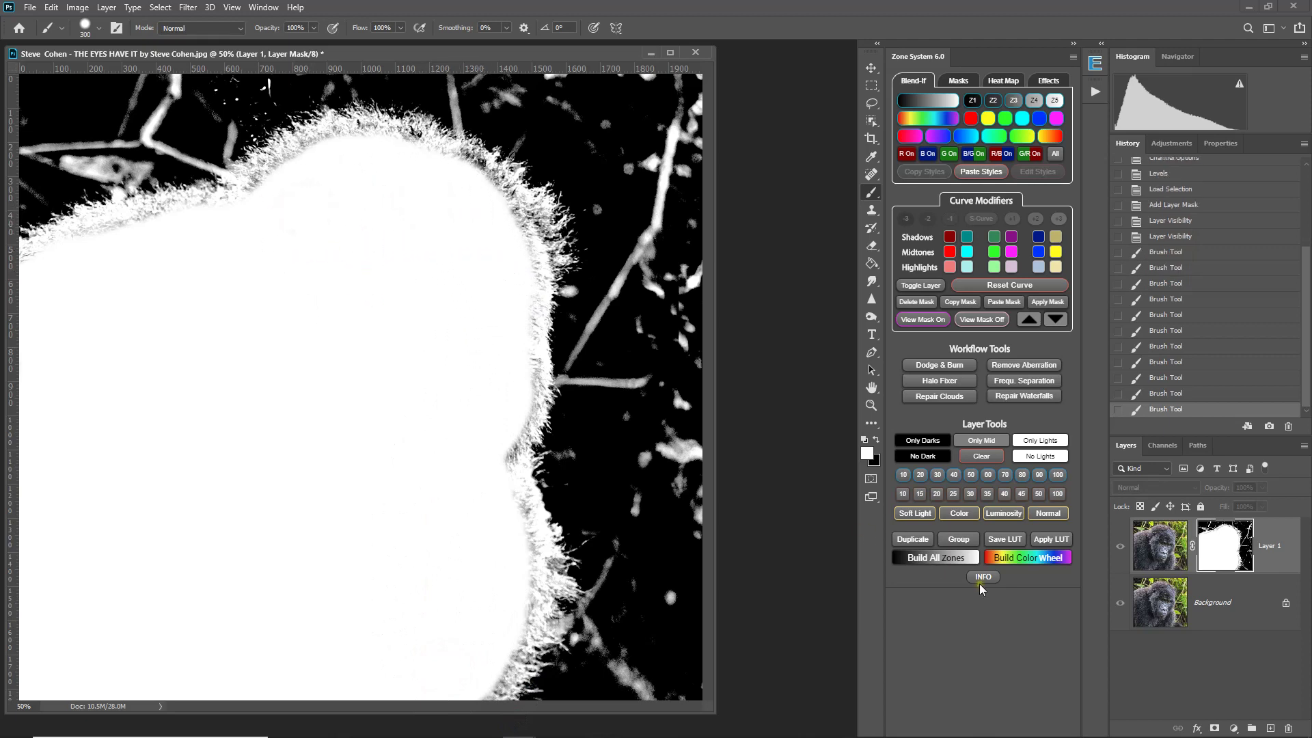
Check the masked Layer 1 with the Background temporarily hidden, and display its layer mask on its own again.
click(1164, 558)
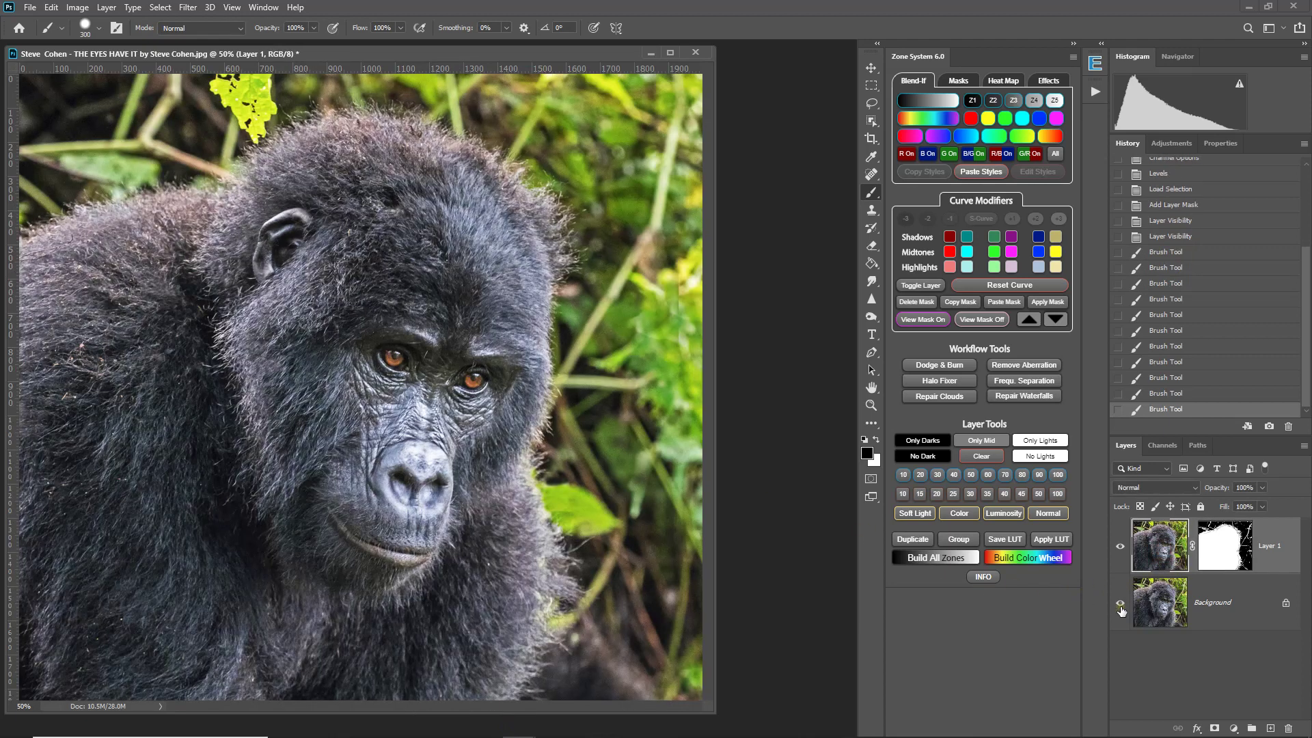
click(1121, 604)
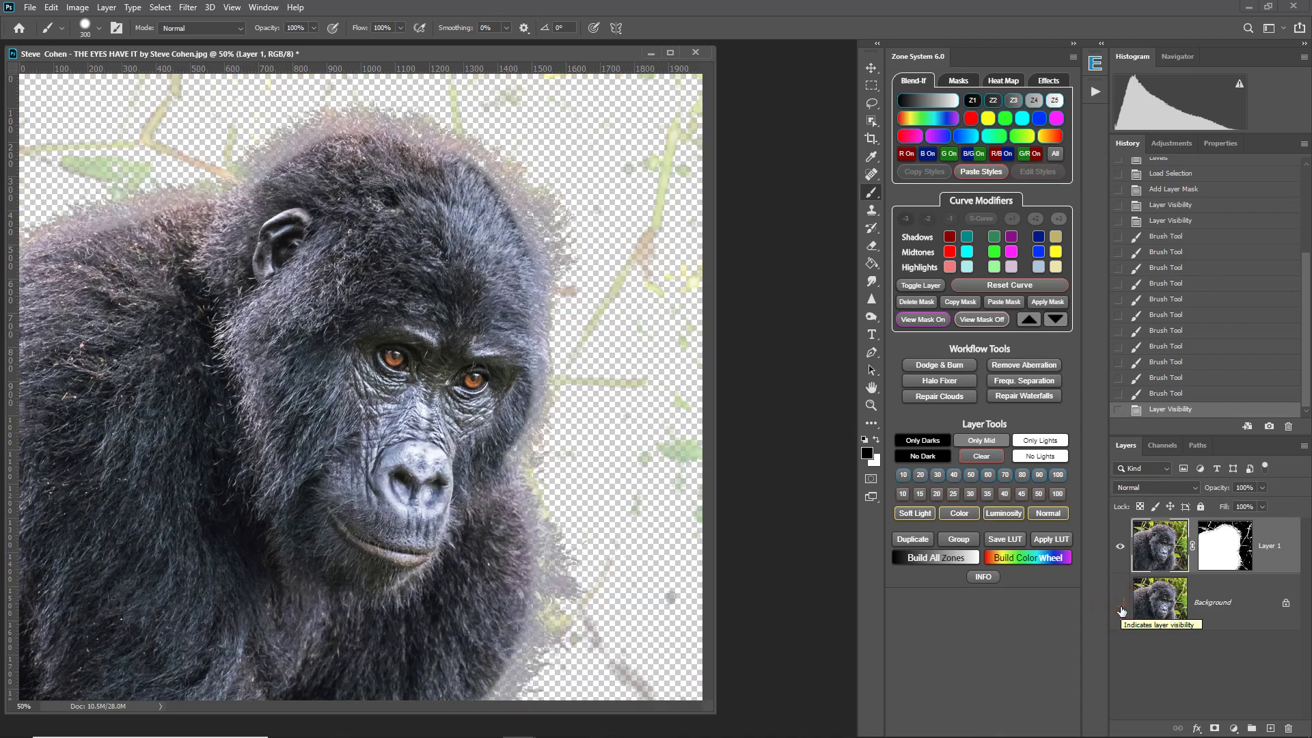
click(1121, 604)
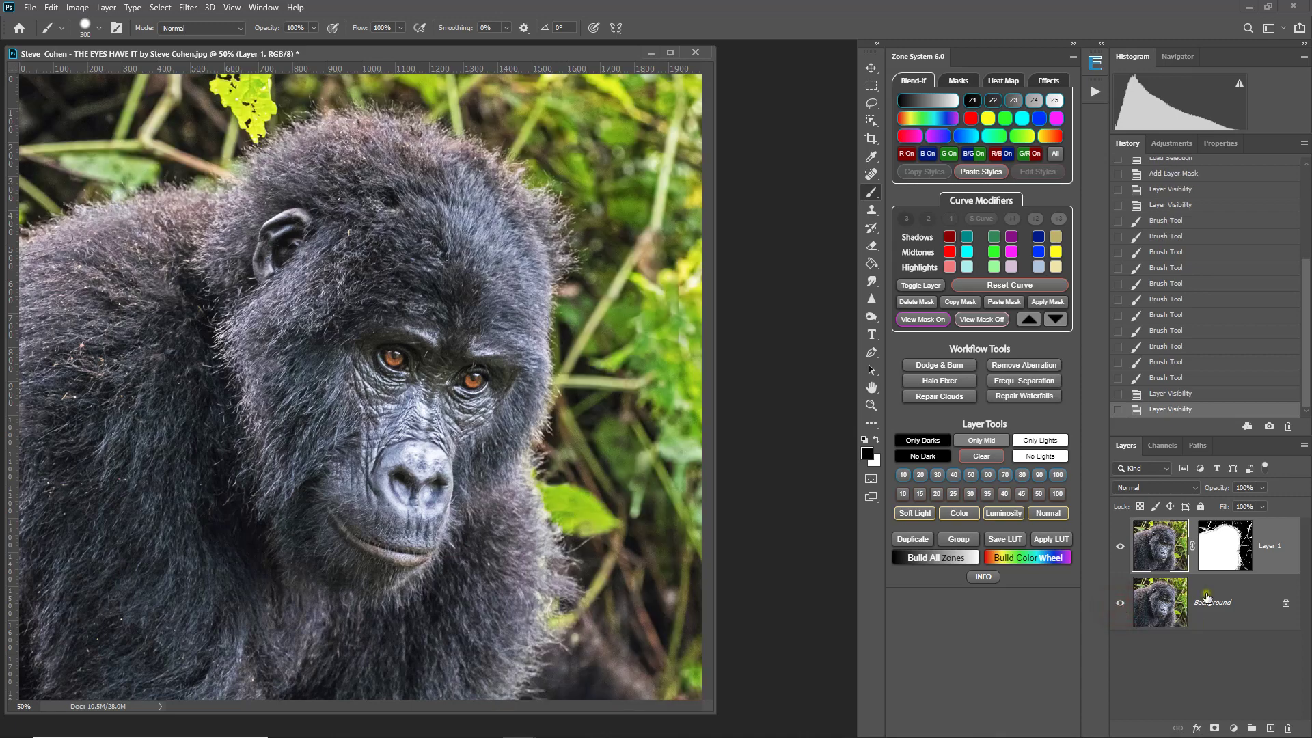
click(1220, 562)
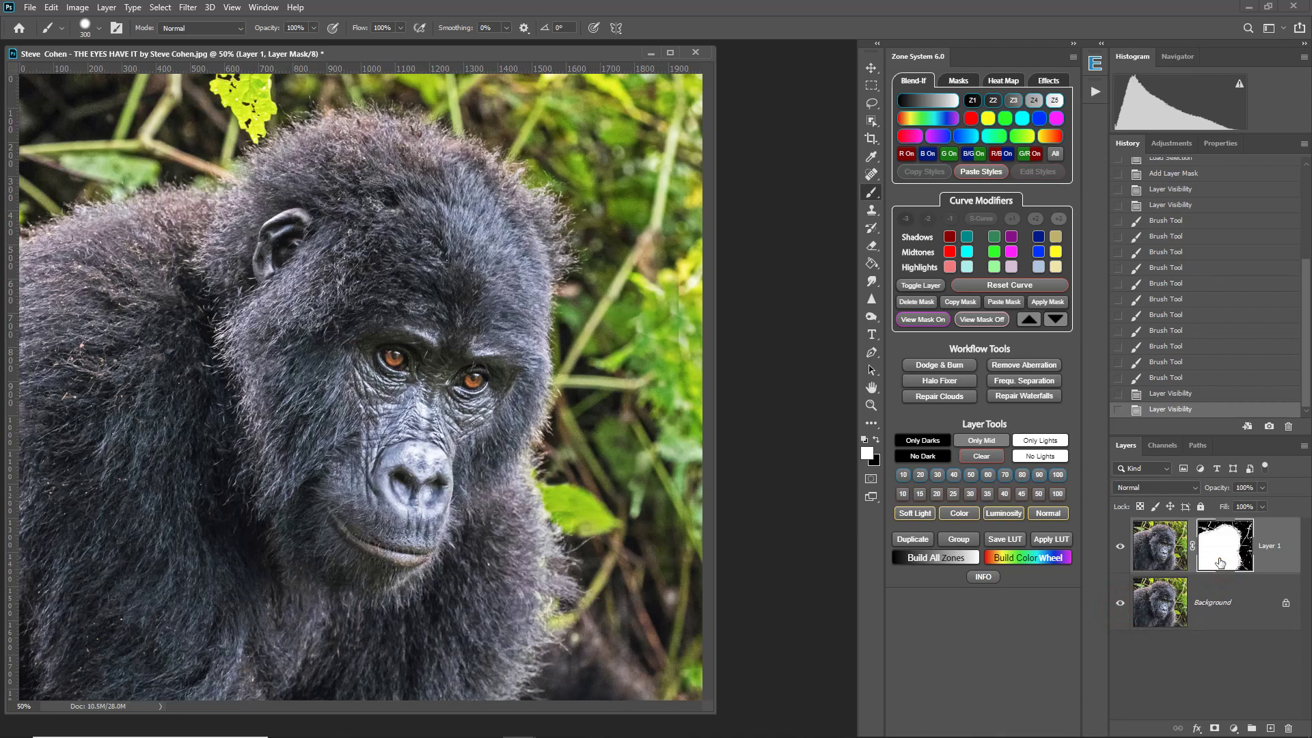
alt+click(1220, 562)
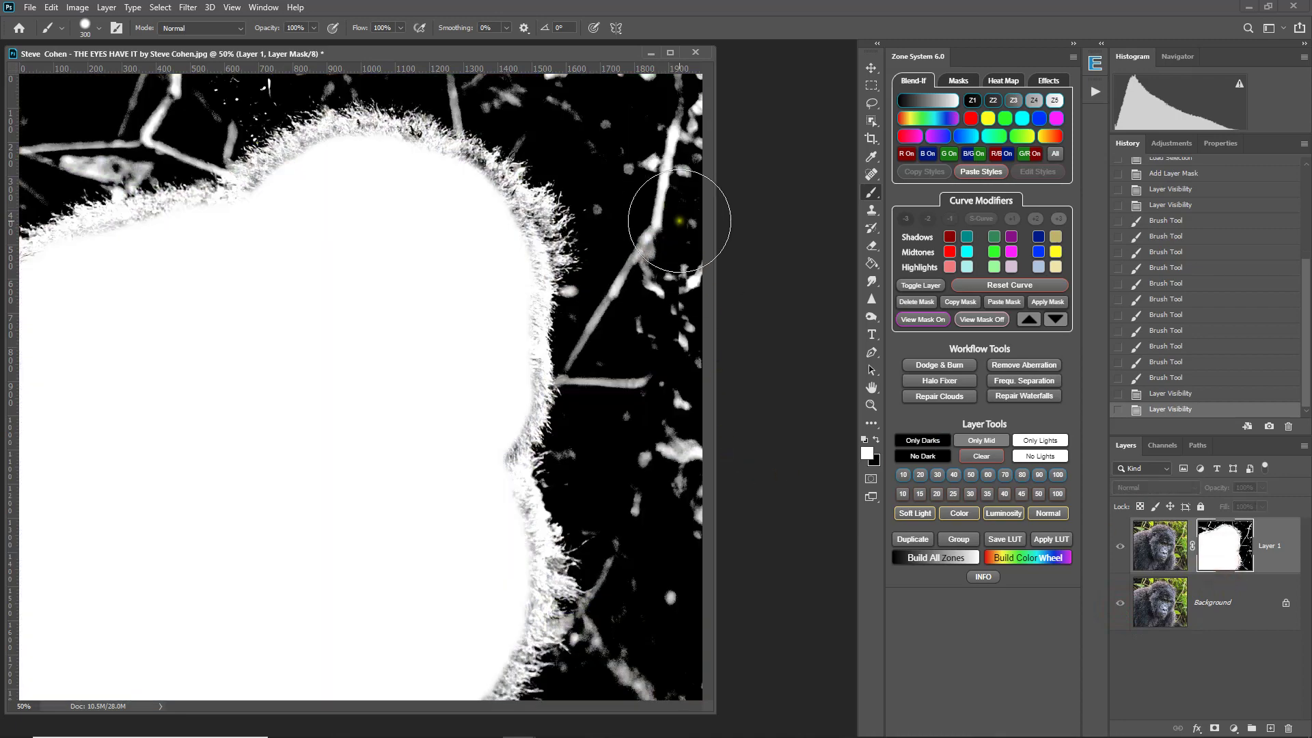
Switch the foreground to black and paint over the stray branches beside the gorilla and above its shoulder with the 300 px brush.
key(x)
mouse_move(676, 88)
mouse_down()
mouse_move(681, 501)
mouse_move(670, 637)
mouse_move(643, 682)
mouse_move(662, 430)
mouse_move(640, 353)
mouse_move(662, 264)
mouse_move(643, 113)
mouse_up()
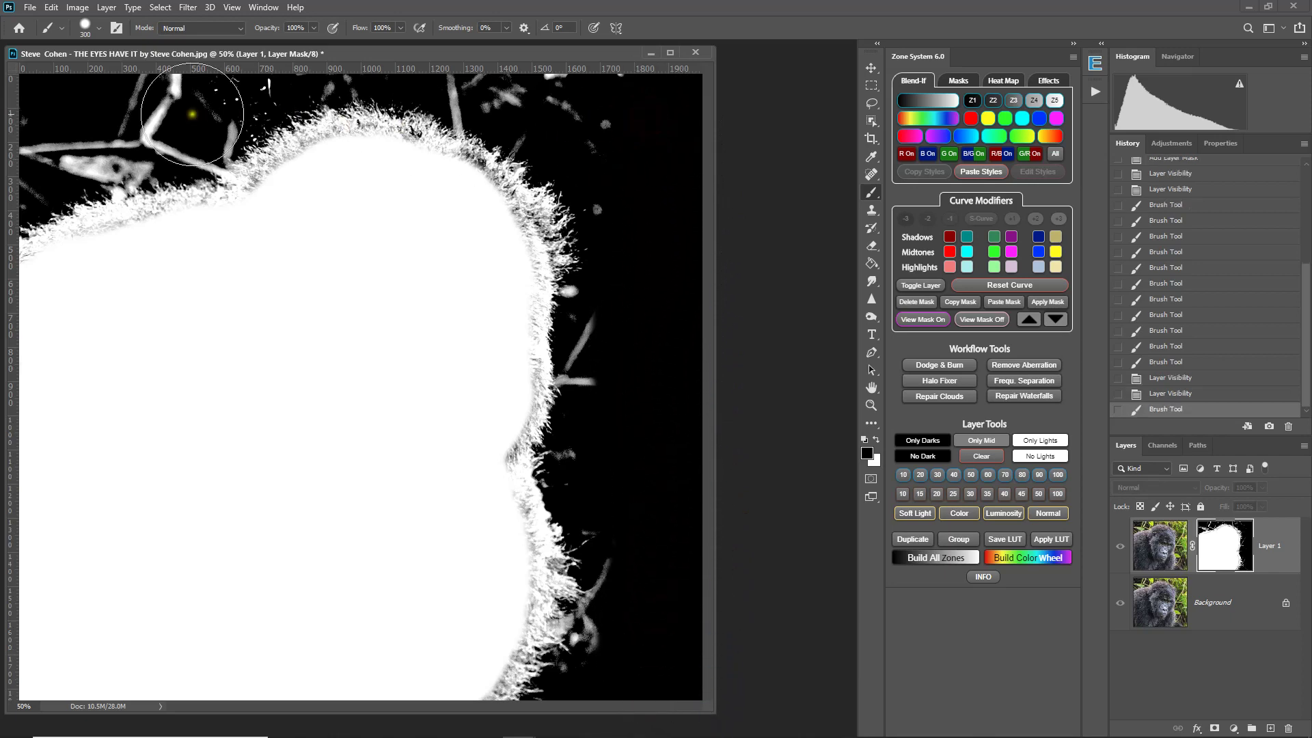
mouse_move(103, 116)
mouse_down()
mouse_move(166, 94)
mouse_move(51, 124)
mouse_move(215, 79)
mouse_up()
Reduce the brush to 125 px and paint black over the marks nearer the shoulder fur.
key(bracketleft)
key(bracketleft)
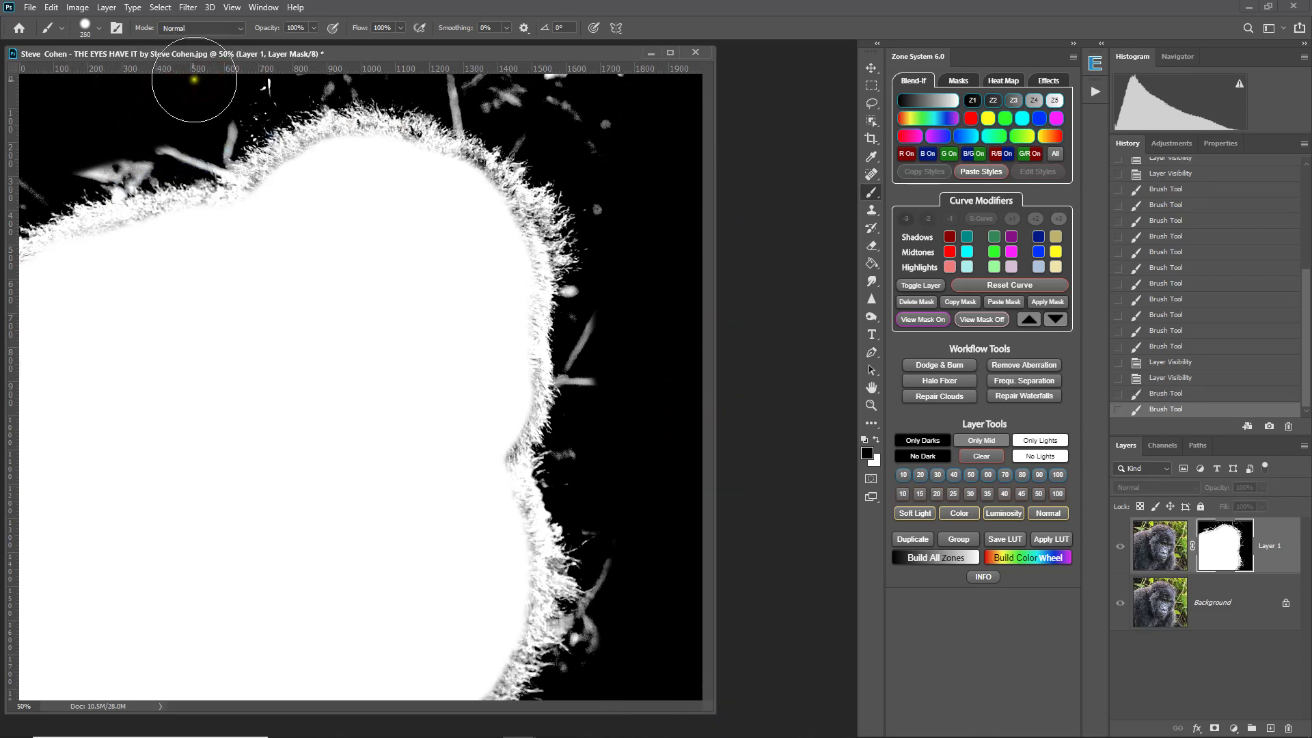
key(bracketleft)
key(bracketleft)
key(bracketleft)
key(bracketleft)
mouse_move(33, 170)
mouse_down()
mouse_move(200, 146)
mouse_move(221, 125)
mouse_move(214, 101)
mouse_move(100, 27)
mouse_move(141, 104)
mouse_move(181, 103)
mouse_up()
Set the brush hardness to 100% and paint out the stray marks beside the crown and face in black.
click(99, 28)
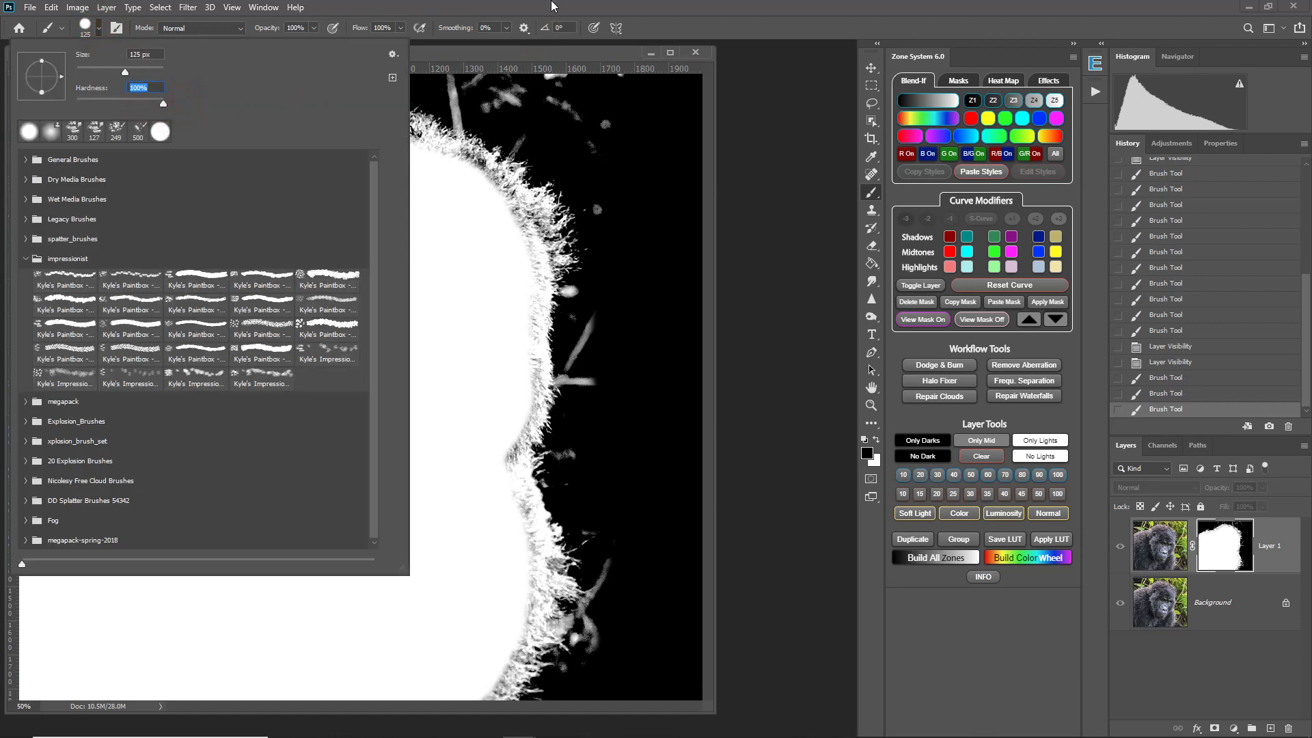
click(554, 6)
mouse_move(462, 108)
mouse_down()
mouse_move(566, 77)
mouse_move(495, 91)
mouse_move(589, 99)
mouse_move(624, 75)
mouse_move(610, 127)
mouse_move(518, 132)
mouse_up()
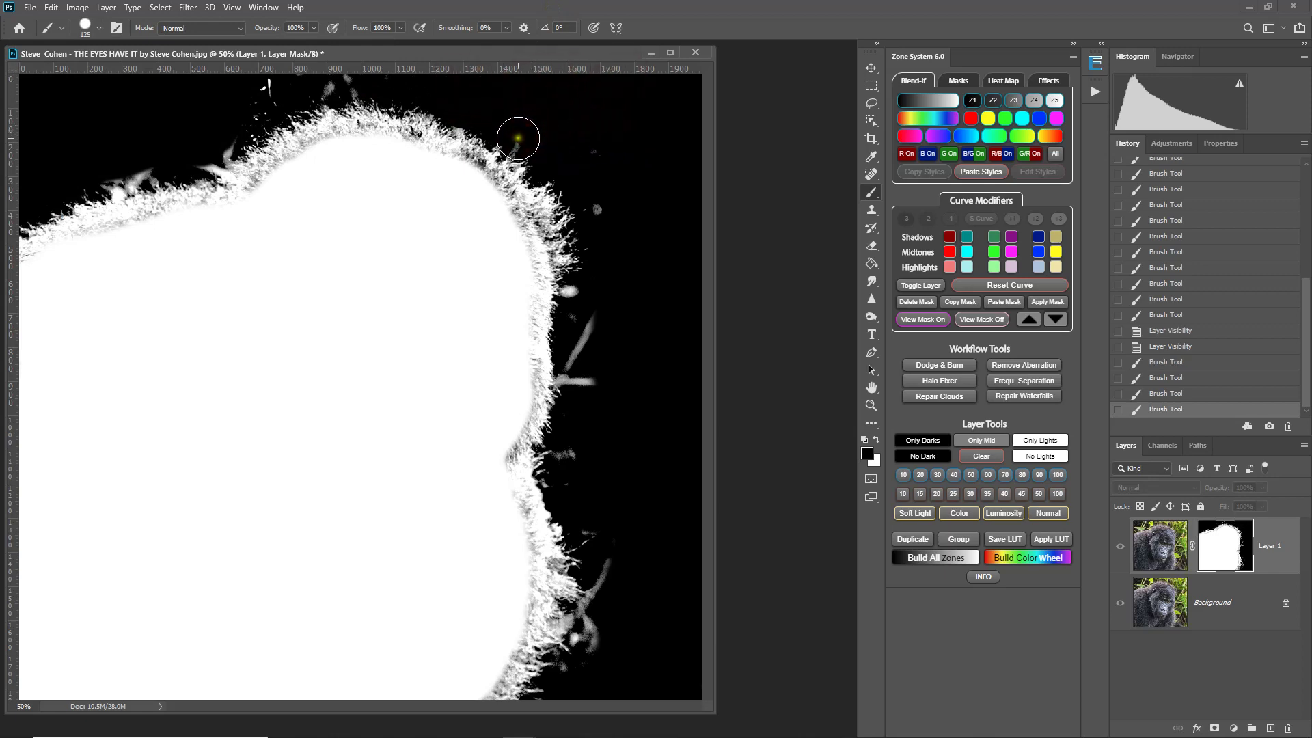
click(520, 138)
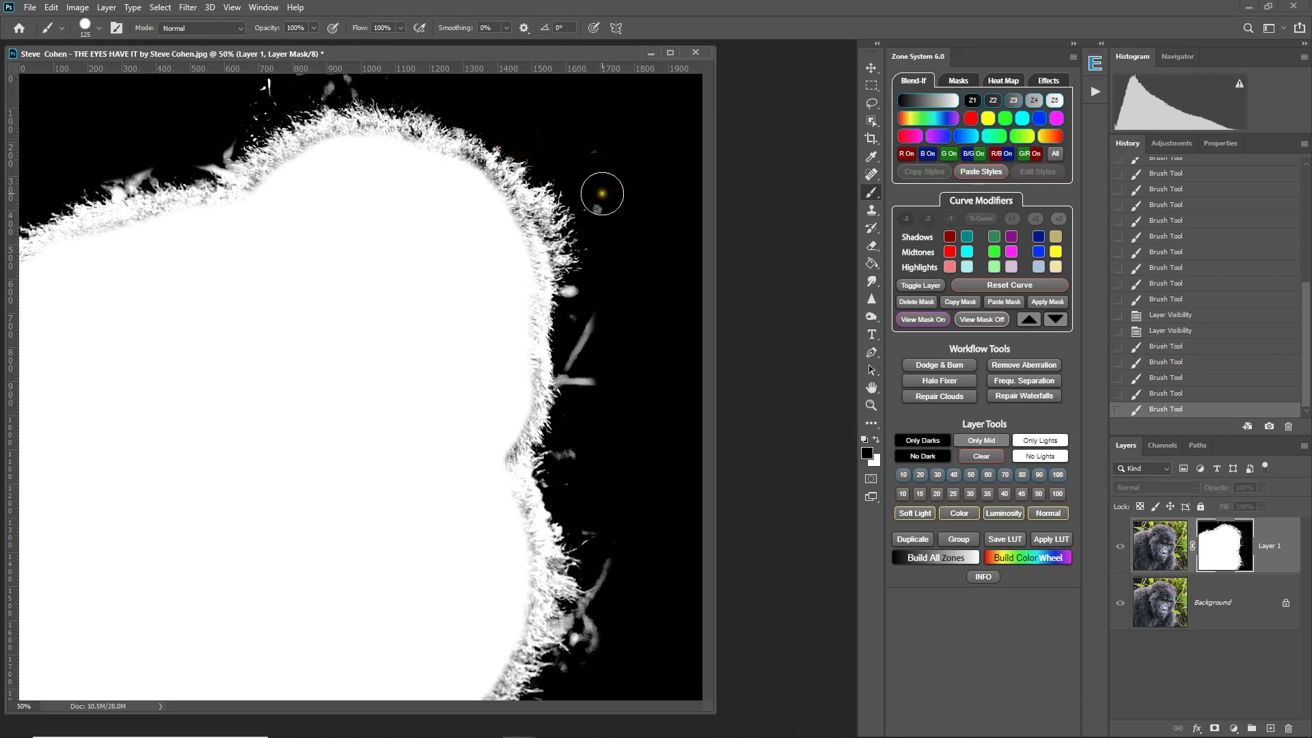
click(607, 208)
drag(587, 337, 575, 381)
click(582, 305)
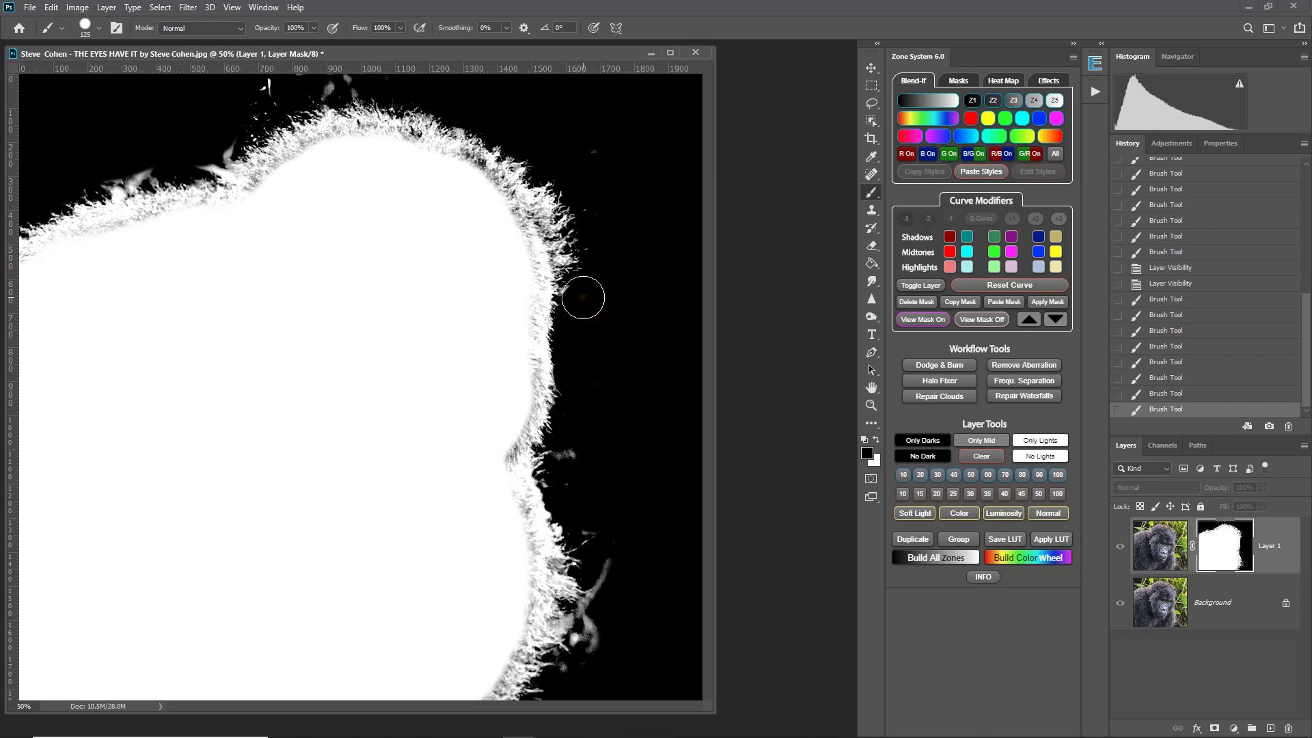
Paint black over the leftover specks and branch traces beside the chin and chest fur with the 125 px brush.
click(572, 460)
click(577, 471)
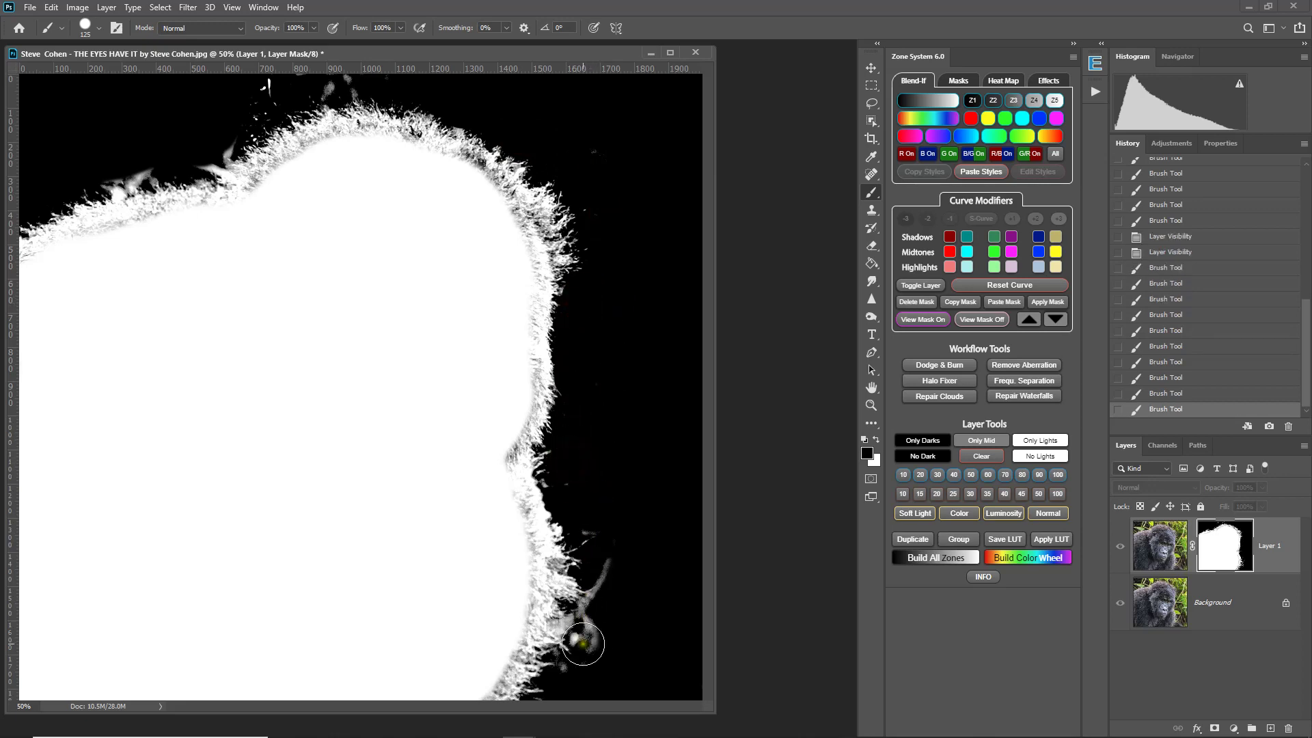
mouse_move(593, 645)
mouse_down()
mouse_move(586, 625)
mouse_move(612, 573)
mouse_up()
click(586, 624)
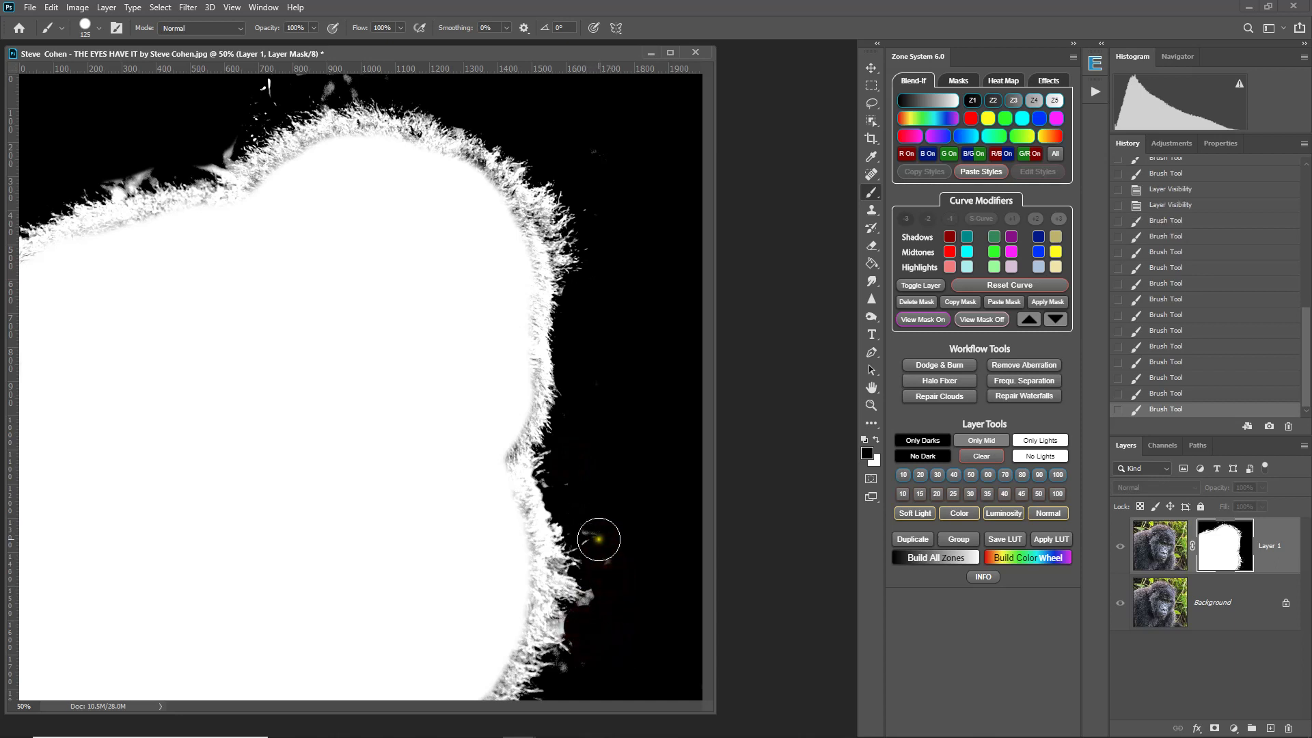
click(596, 515)
click(582, 490)
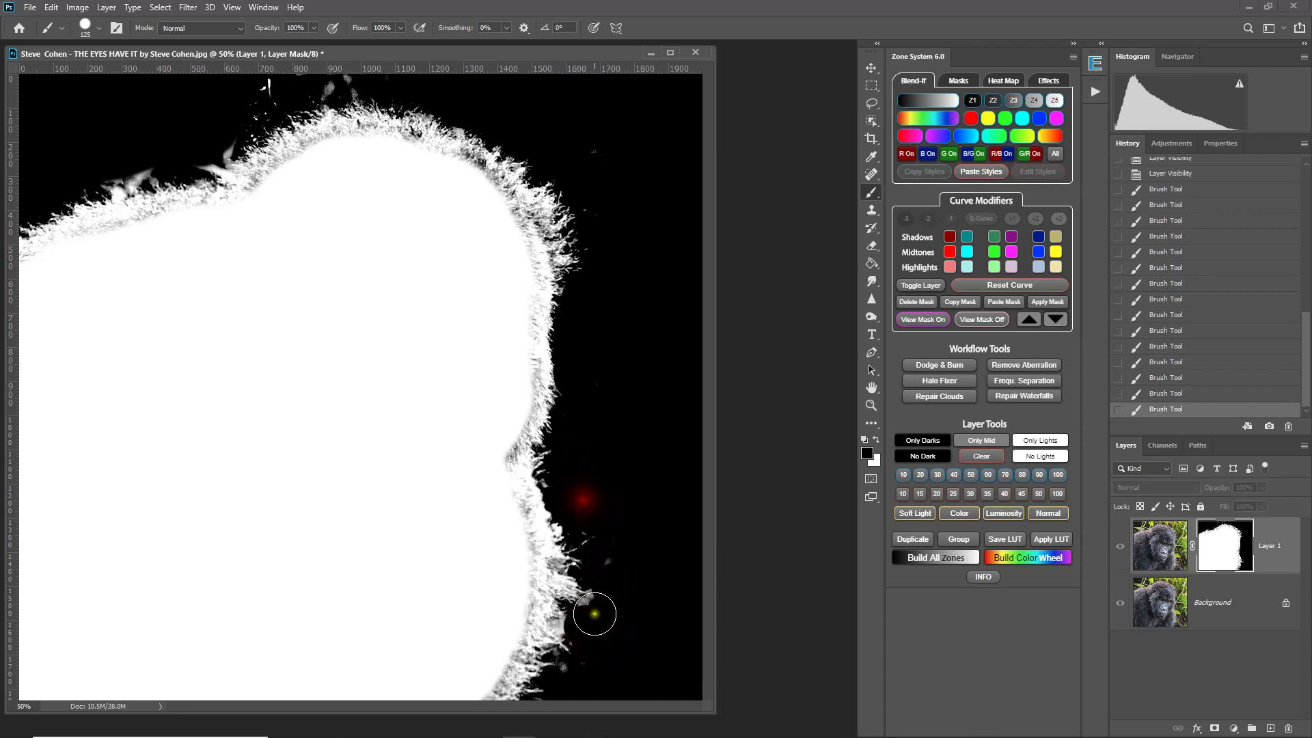
click(576, 675)
click(607, 557)
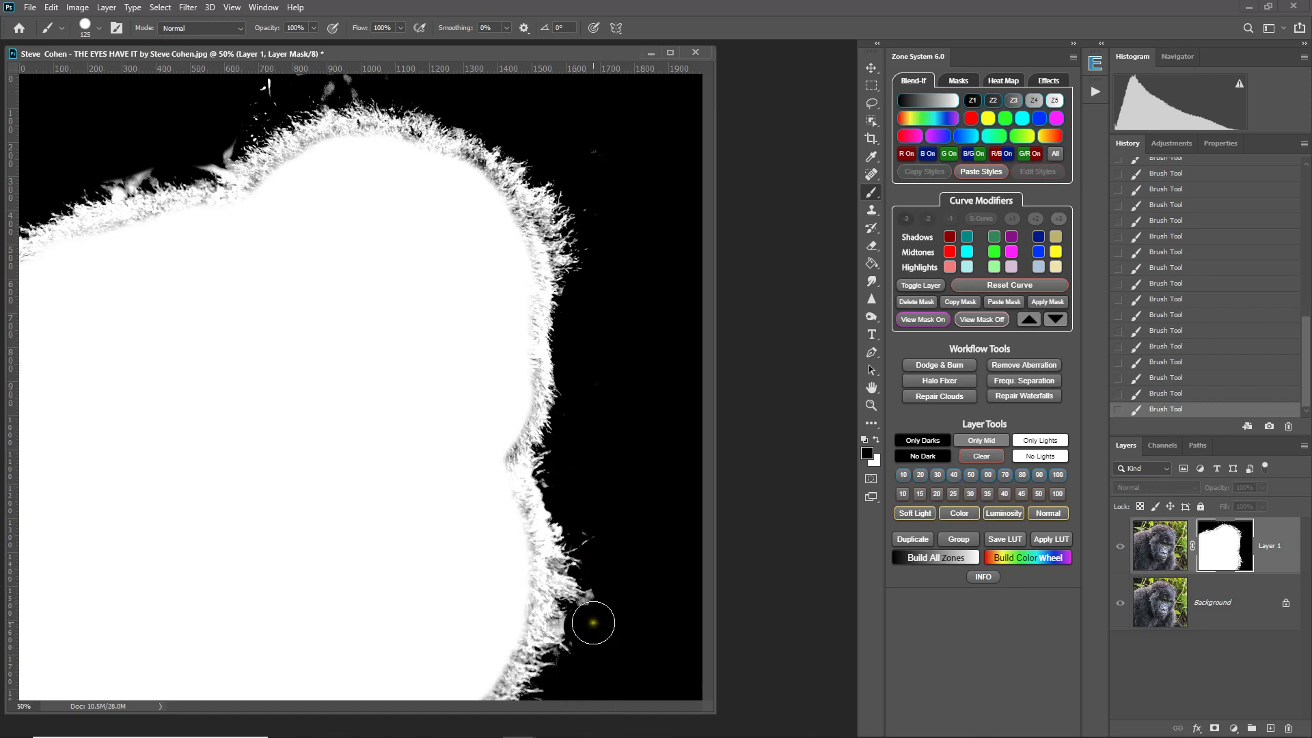
click(590, 621)
Paint out the remaining marks above the head and along the shoulder fur, reducing the brush to 45 px.
mouse_move(276, 86)
mouse_down()
mouse_move(224, 123)
mouse_move(346, 79)
mouse_up()
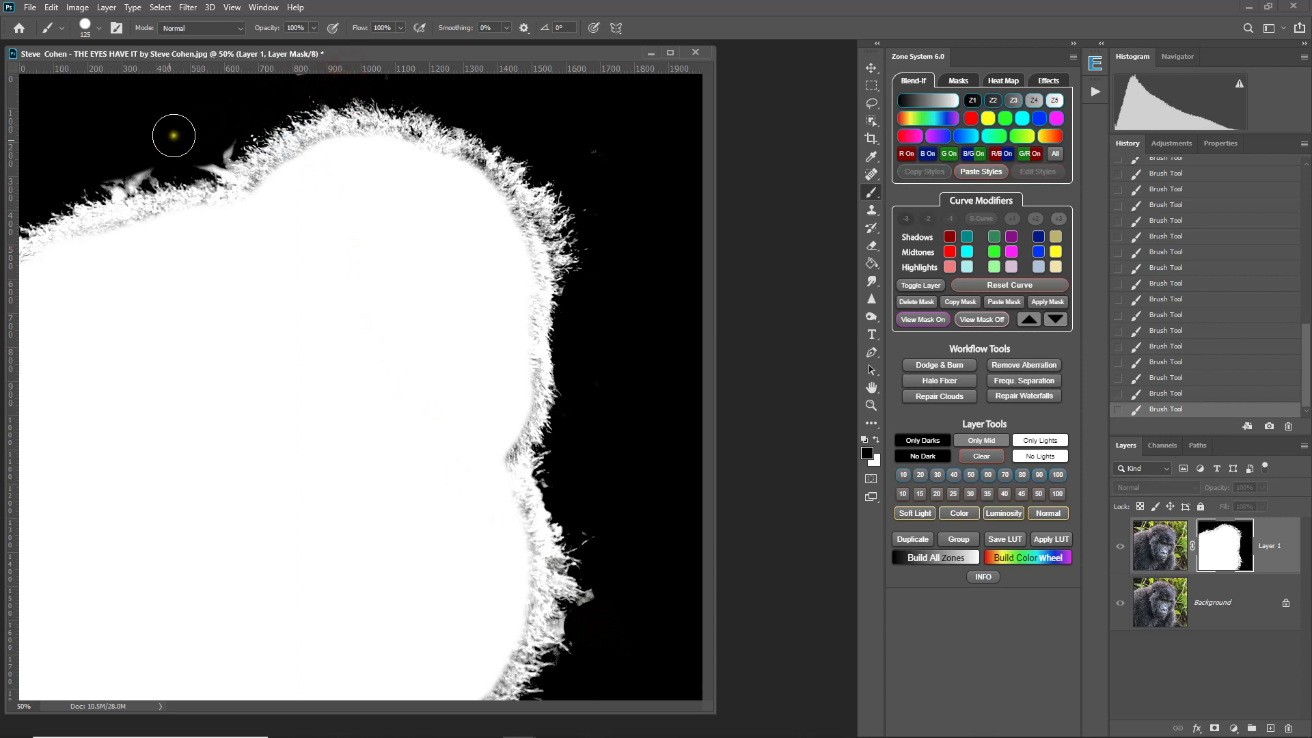
drag(130, 157, 120, 173)
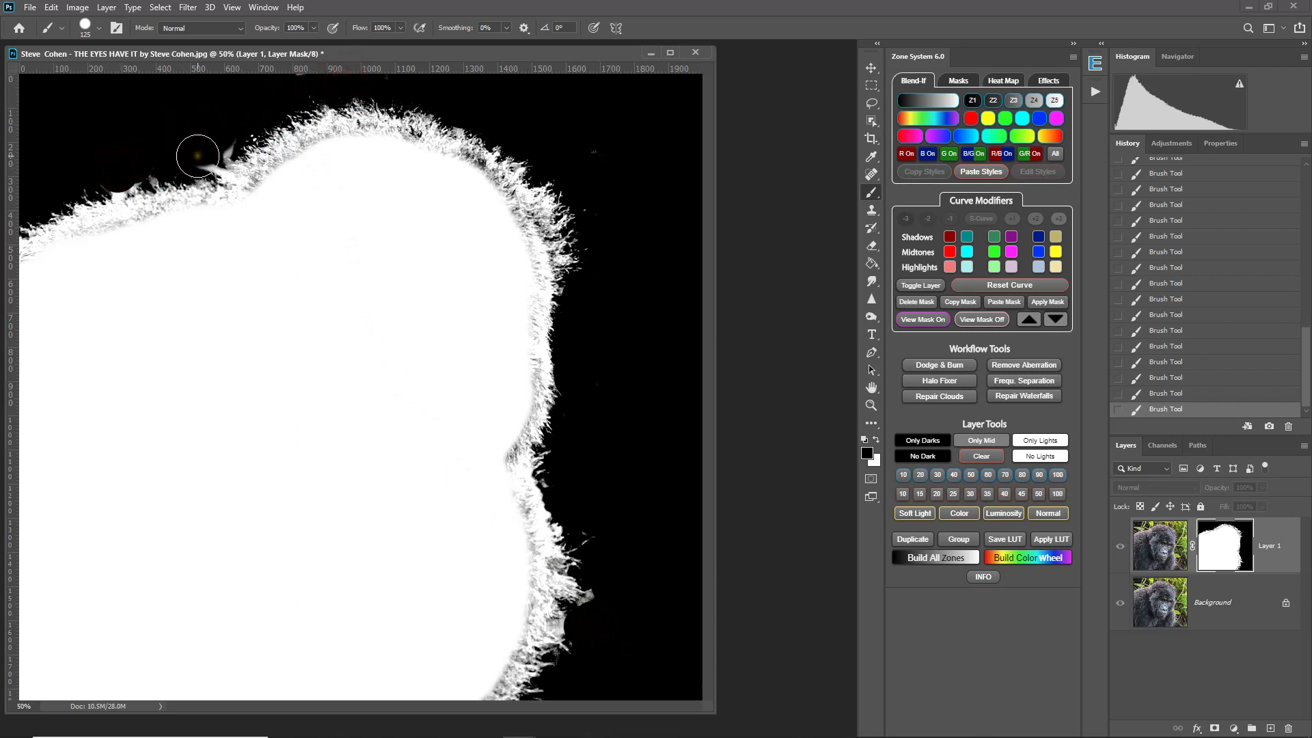
drag(198, 147, 210, 144)
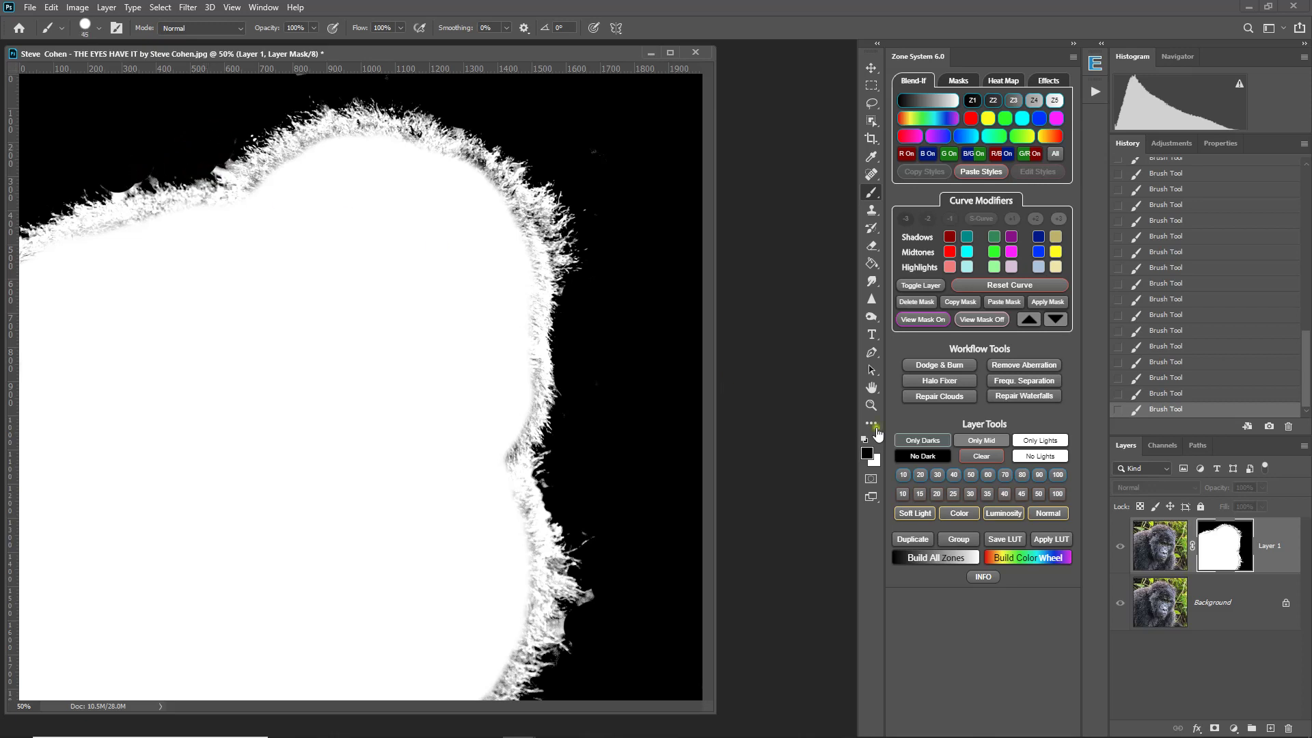
Hide the Background and dab white with the 45 px brush on Layer 1's image fringe at the neck, shoulder and chest.
click(1157, 547)
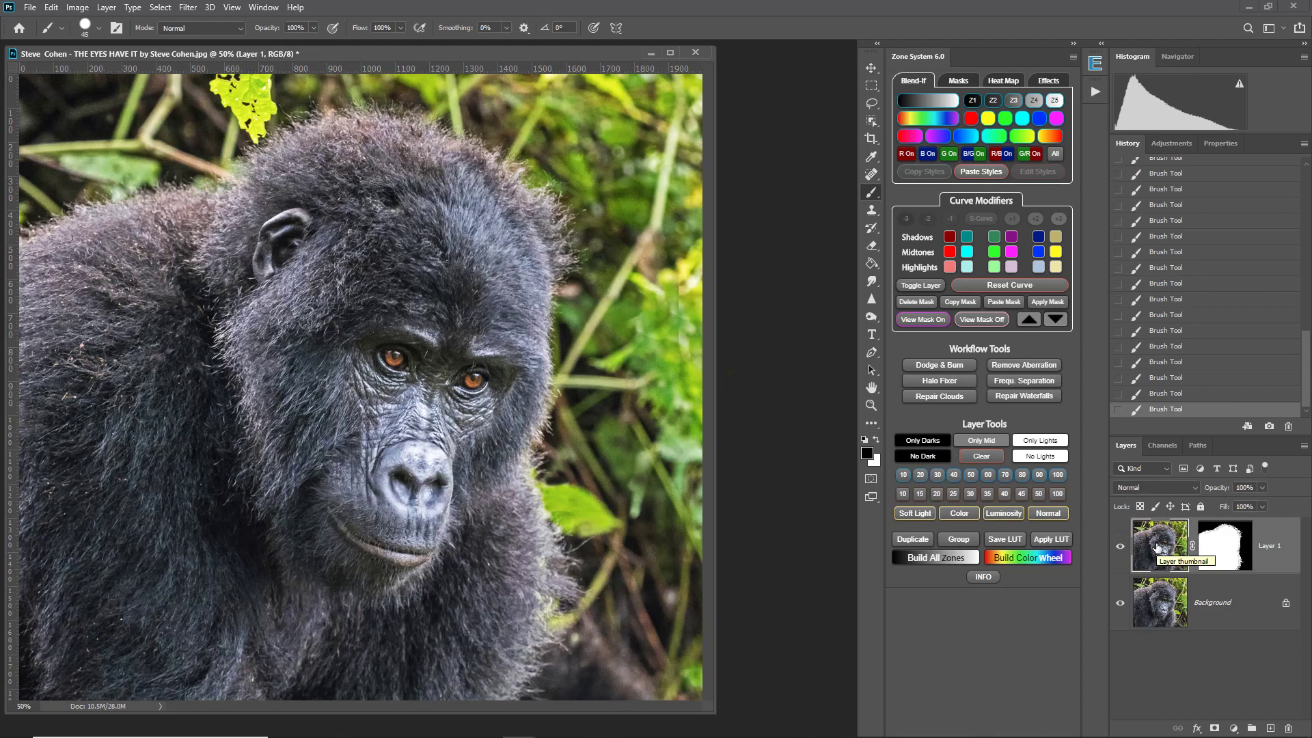
click(1121, 603)
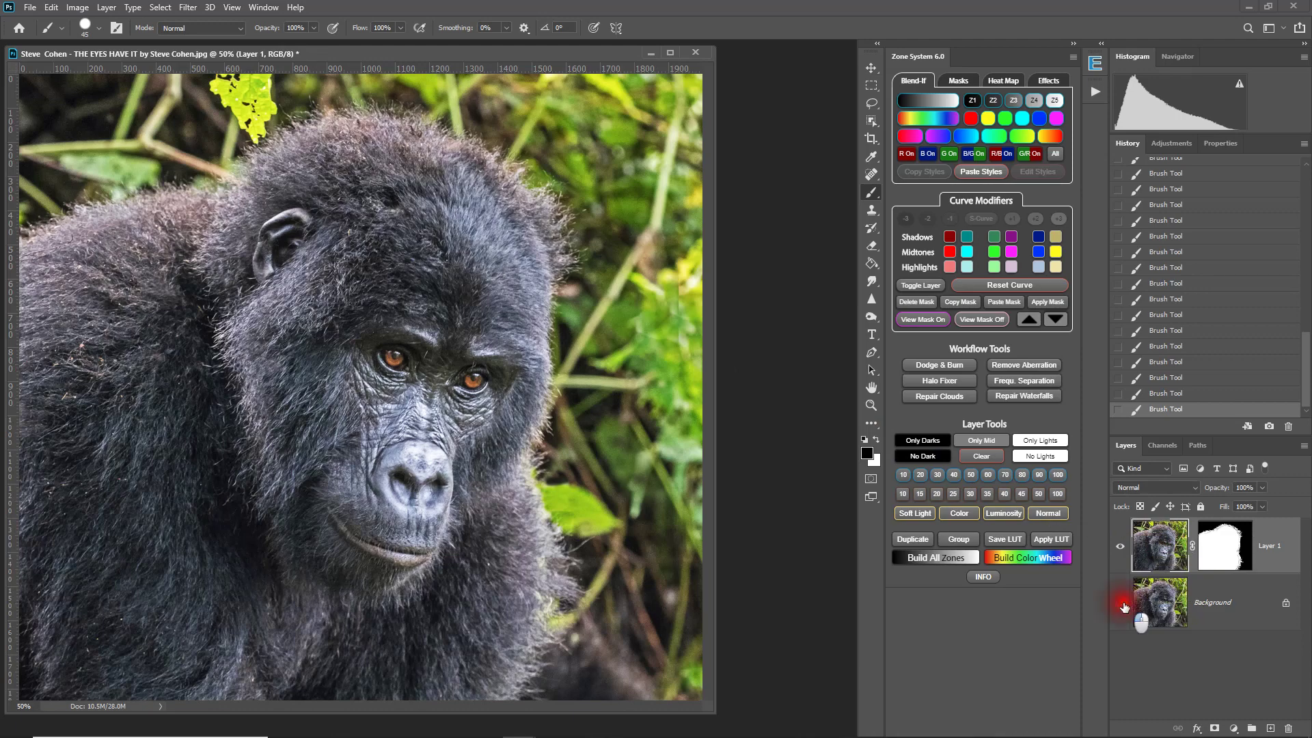
click(218, 171)
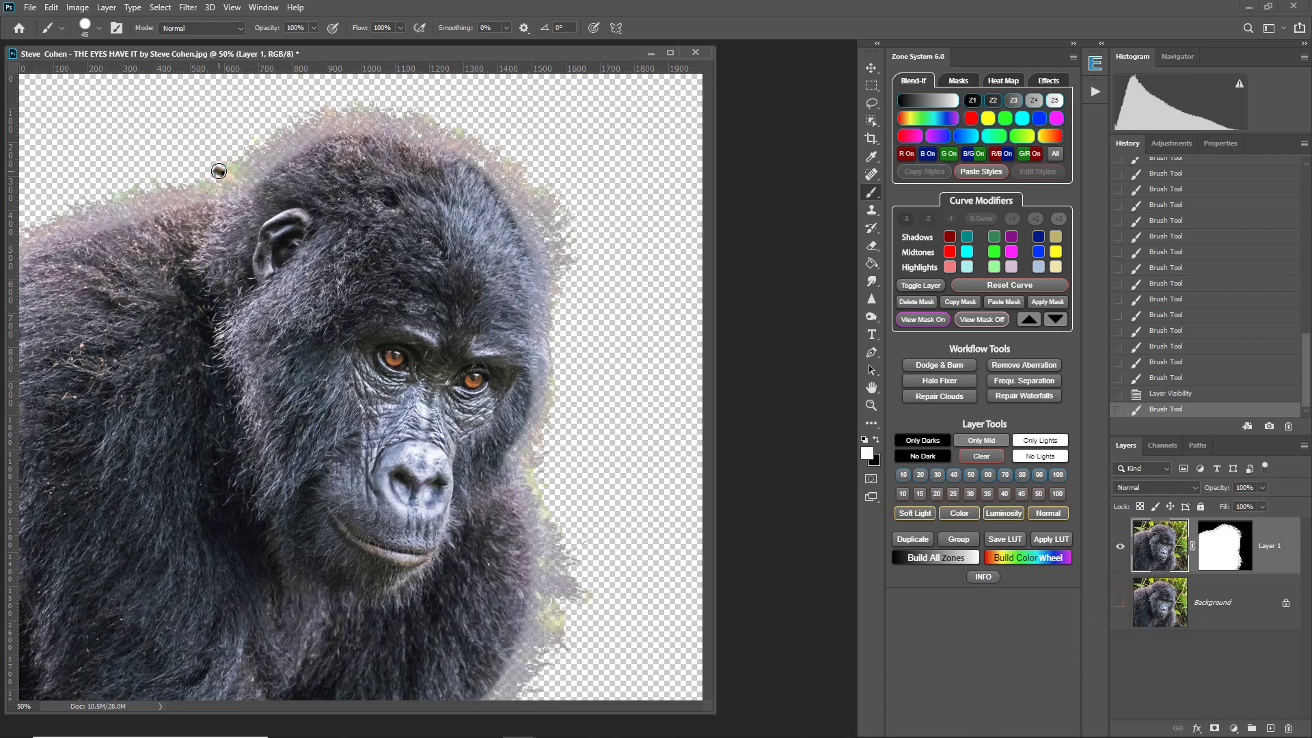
click(218, 171)
click(216, 170)
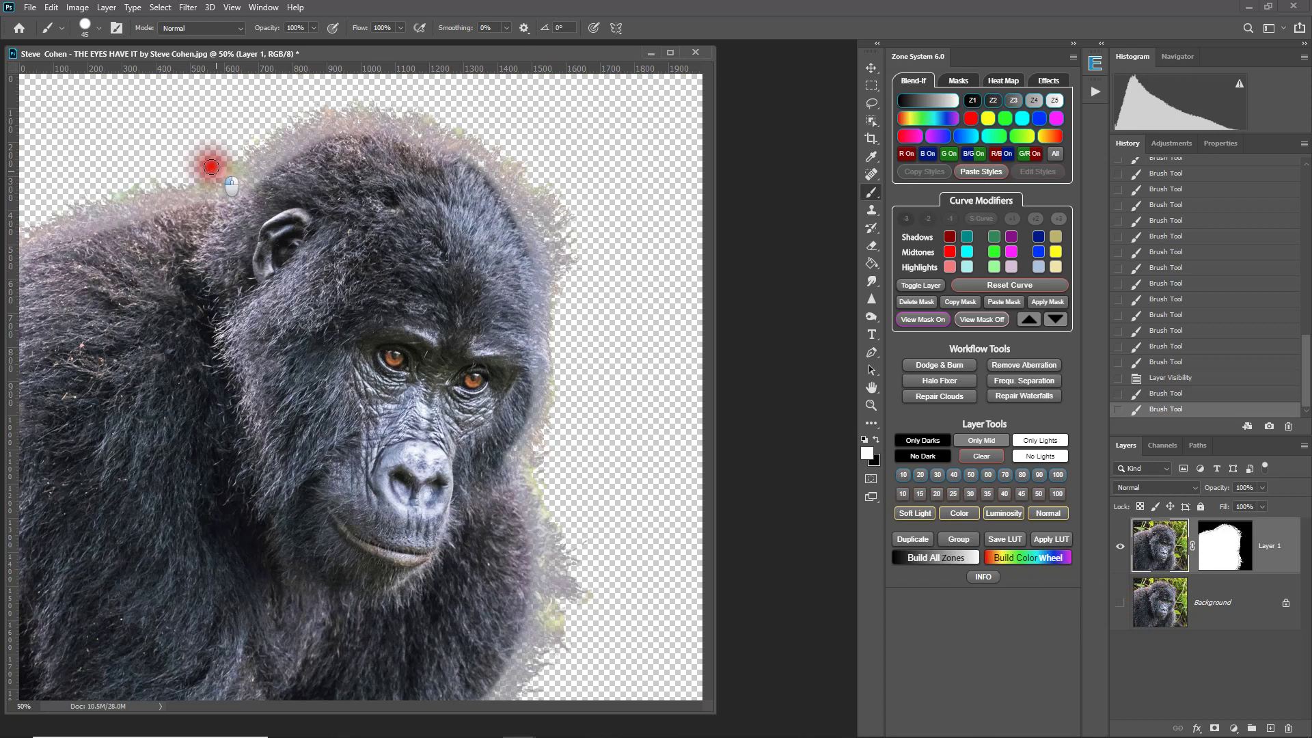
click(119, 187)
click(113, 184)
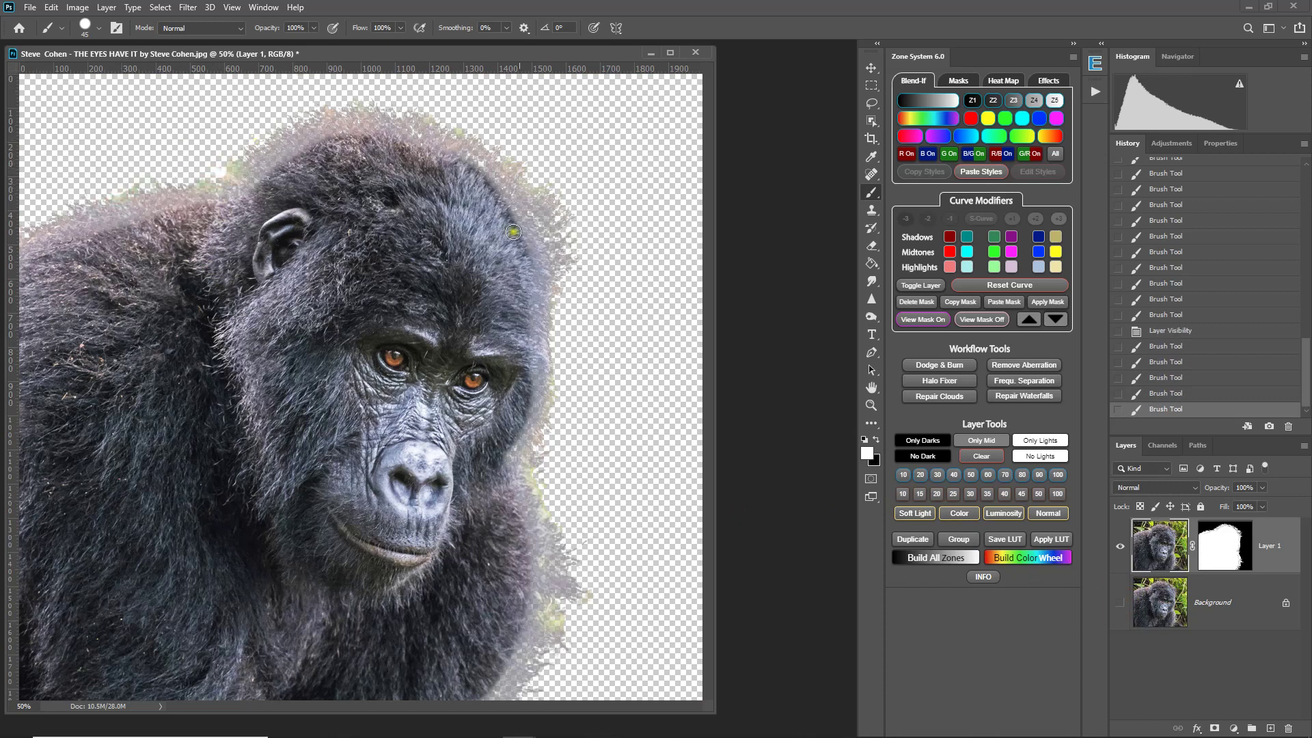
click(560, 621)
click(558, 620)
Inspect Layer 1's cleaned layer mask on its own and return to the masked image.
click(1218, 560)
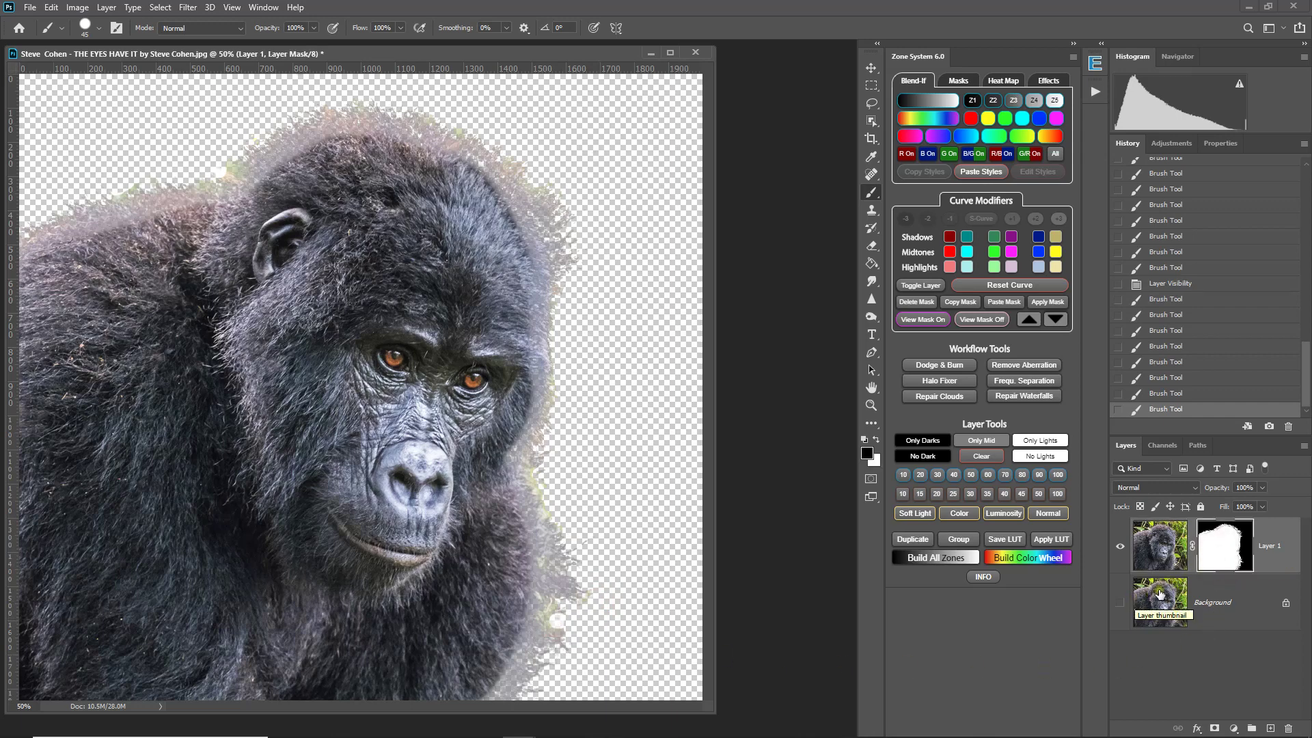
alt+click(1218, 557)
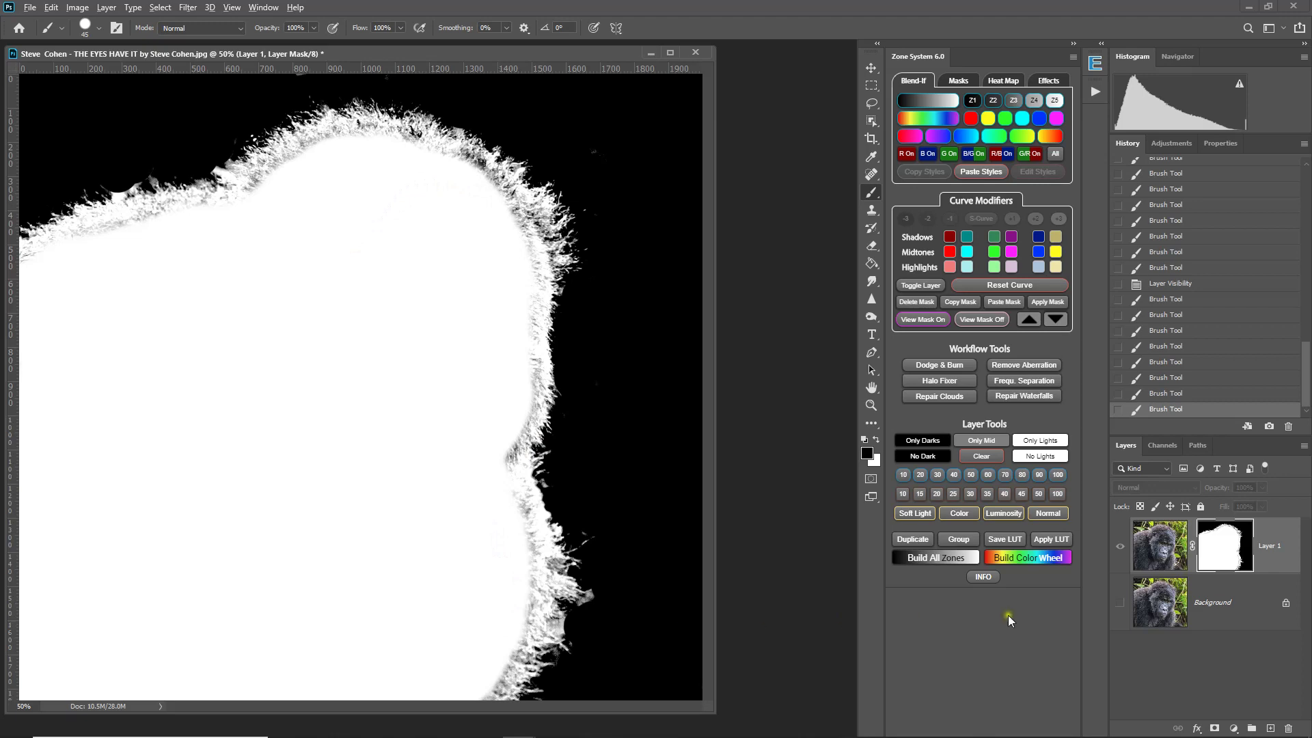
click(1155, 540)
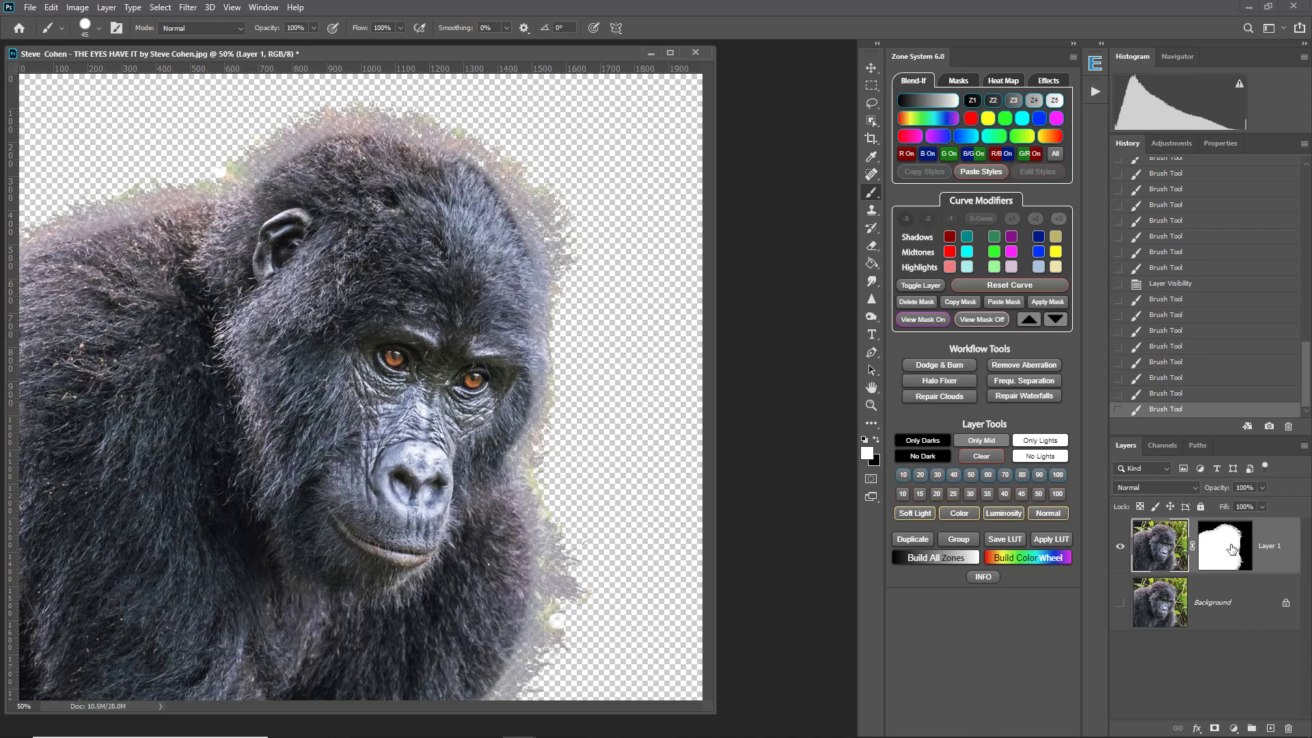
Load the Layer 1 Mask channel as a selection and save it as a new alpha channel.
click(1161, 445)
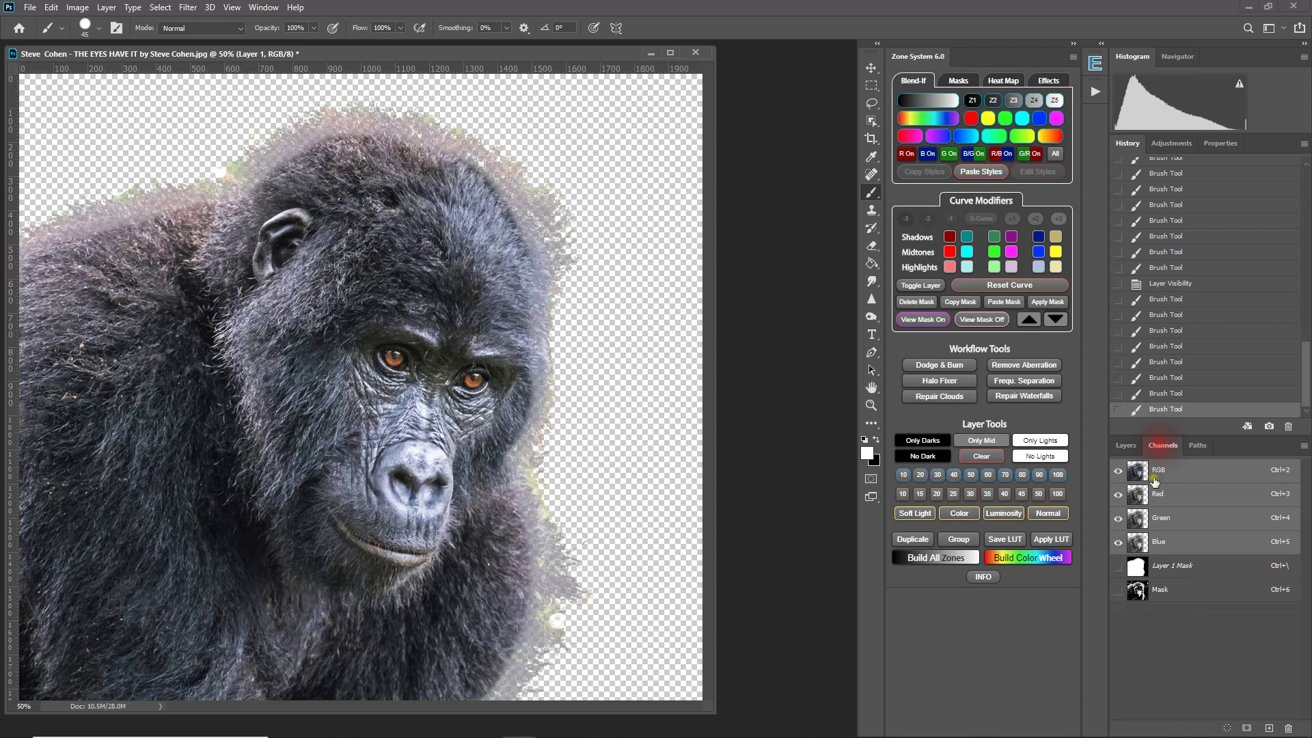
click(1138, 570)
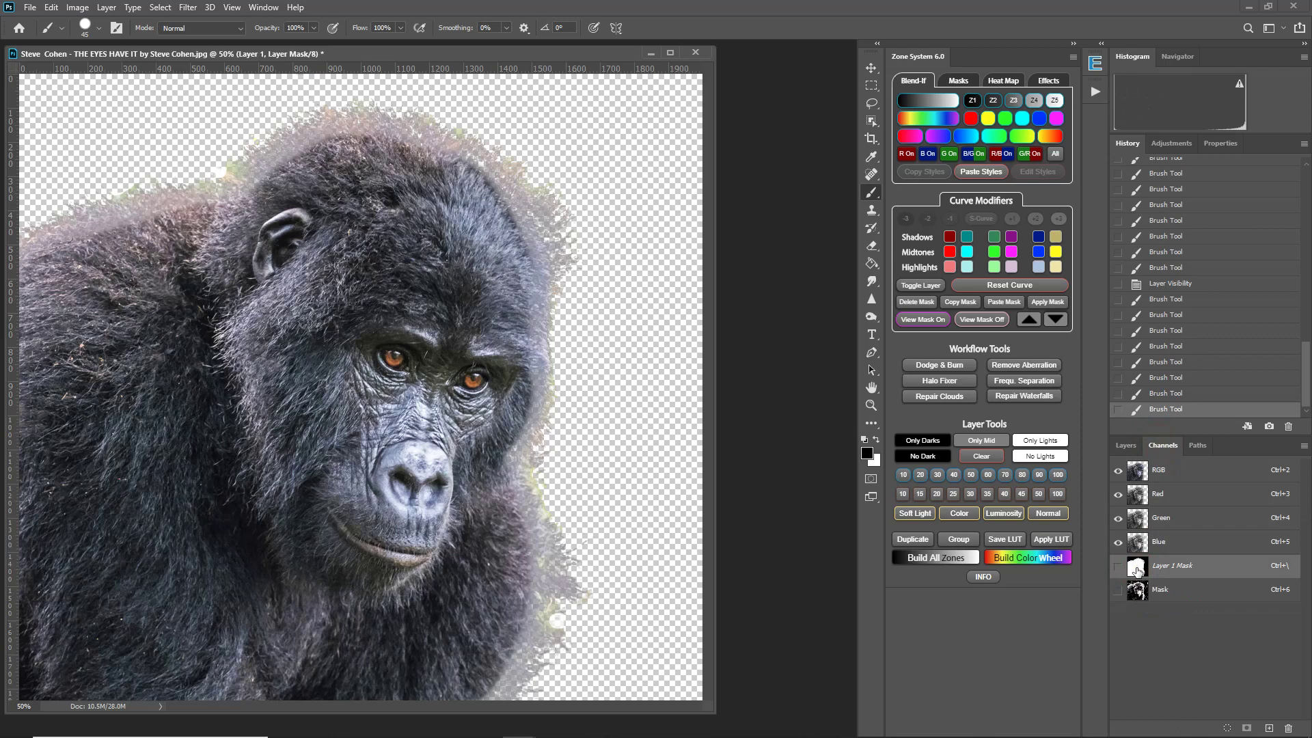
ctrl+click(1138, 570)
click(1247, 729)
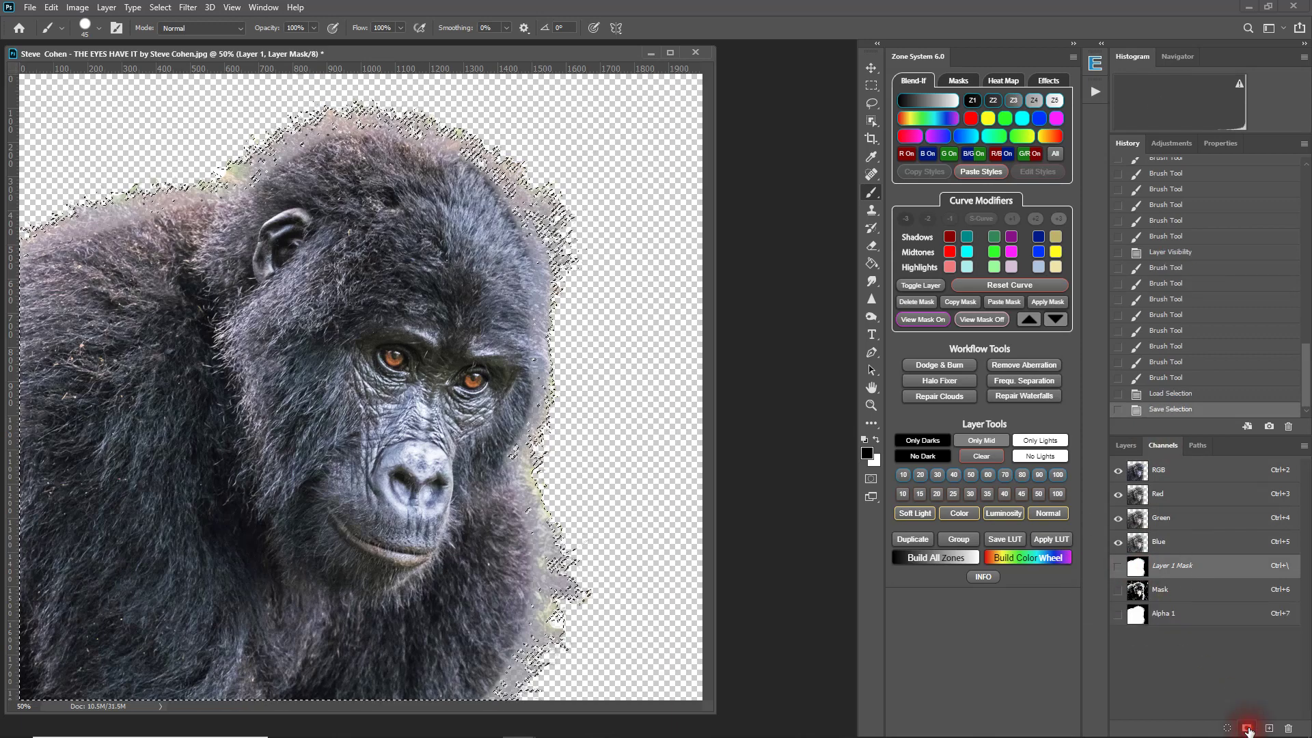
Rename the Alpha 1 channel as Refined Mask and return to the RGB composite with Layer 1's layer mask active.
double_click(1162, 614)
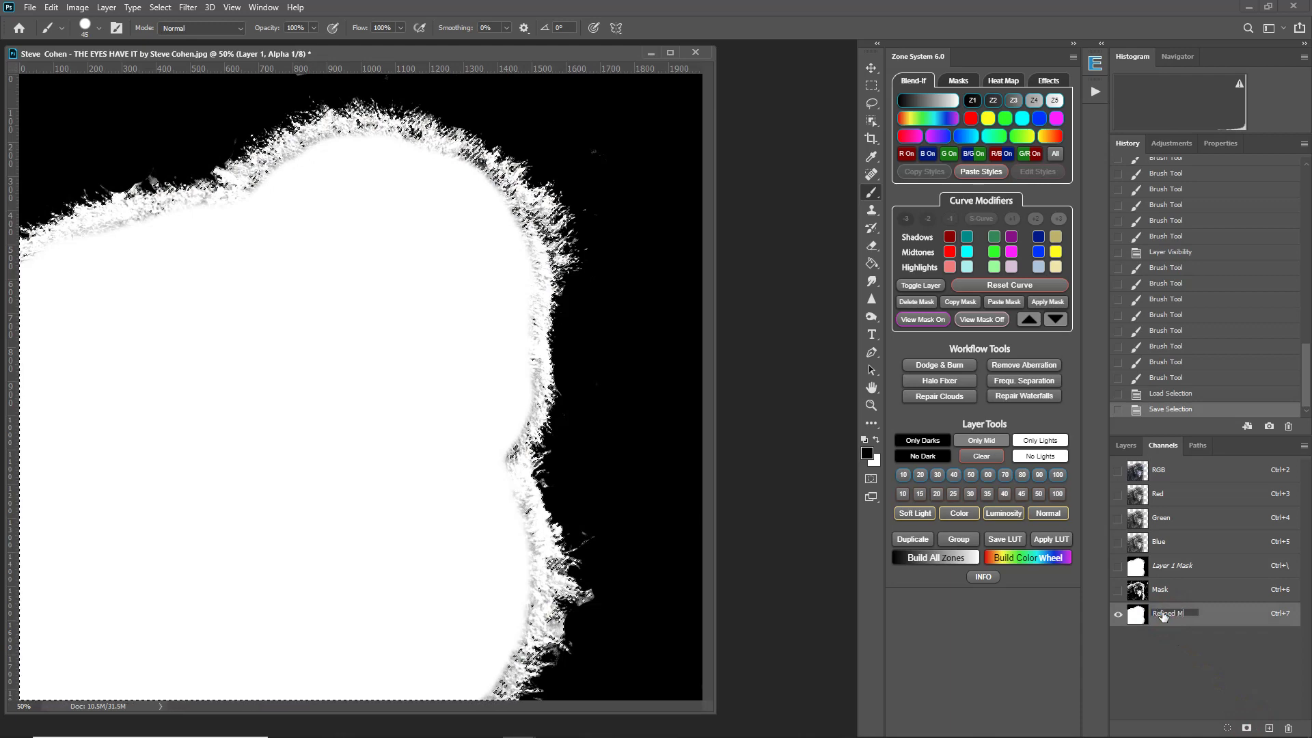
key(Return)
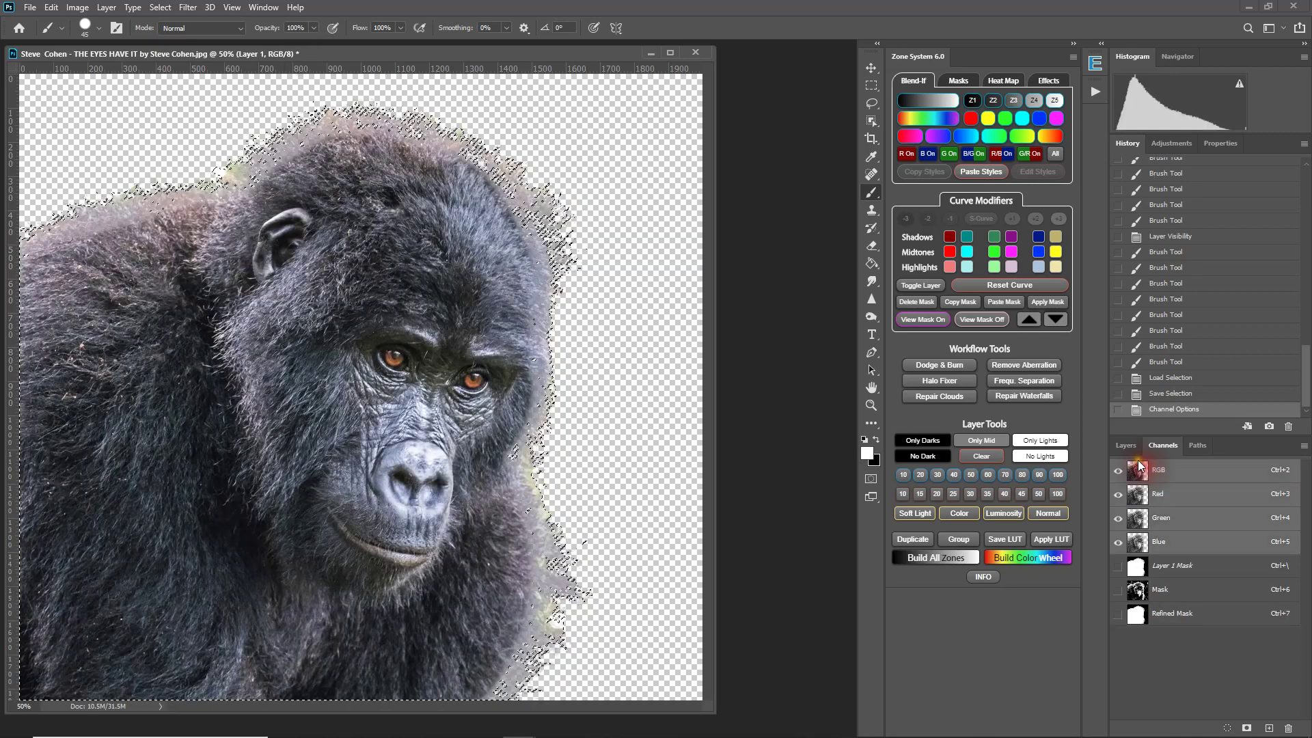
click(1138, 470)
click(1134, 456)
click(1223, 548)
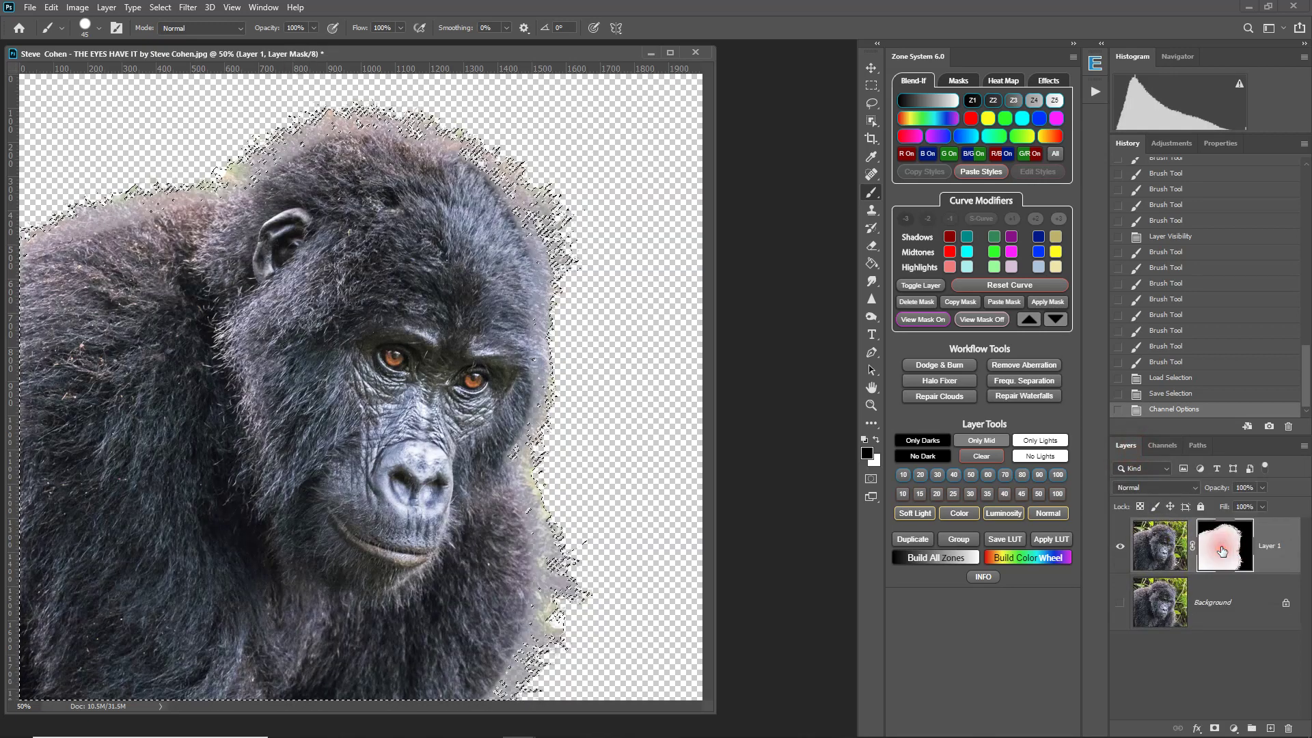
Try inverting and applying Layer 1's mask while the selection is active, then undo the application and invert the mask back.
key(ctrl+i)
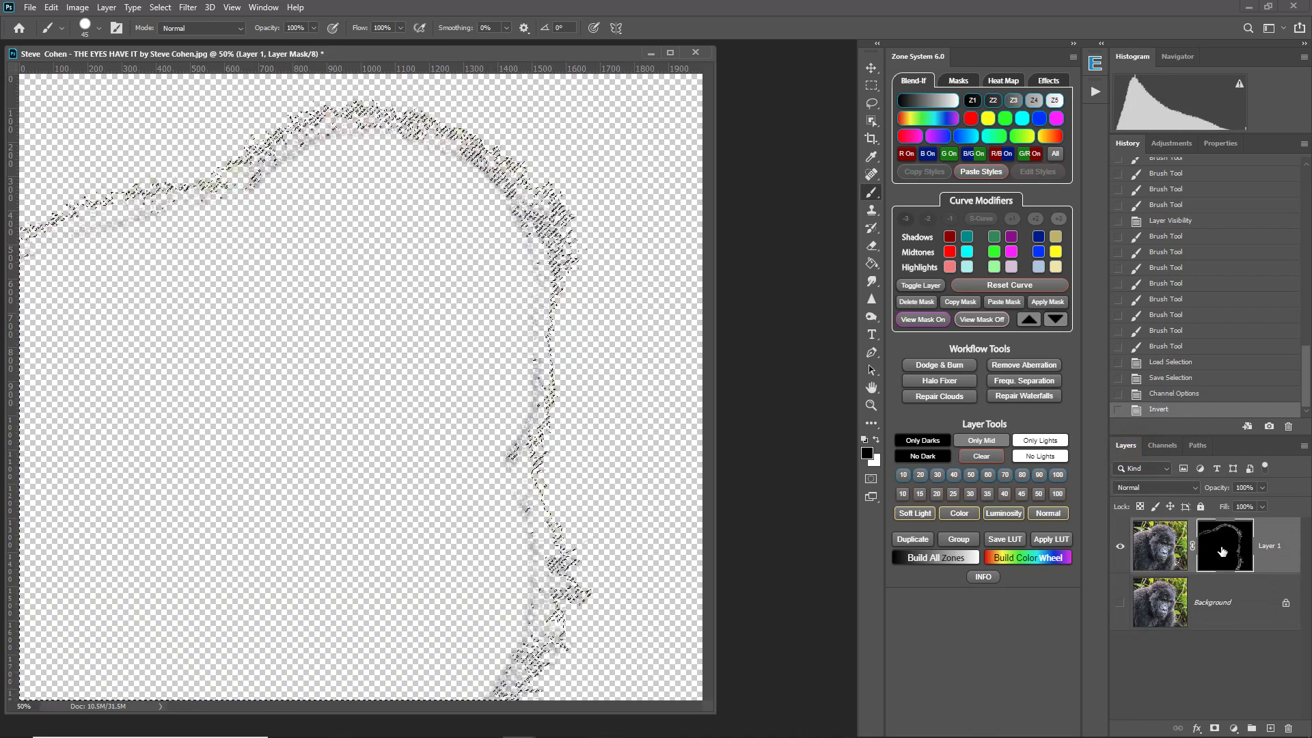
right_click(1222, 550)
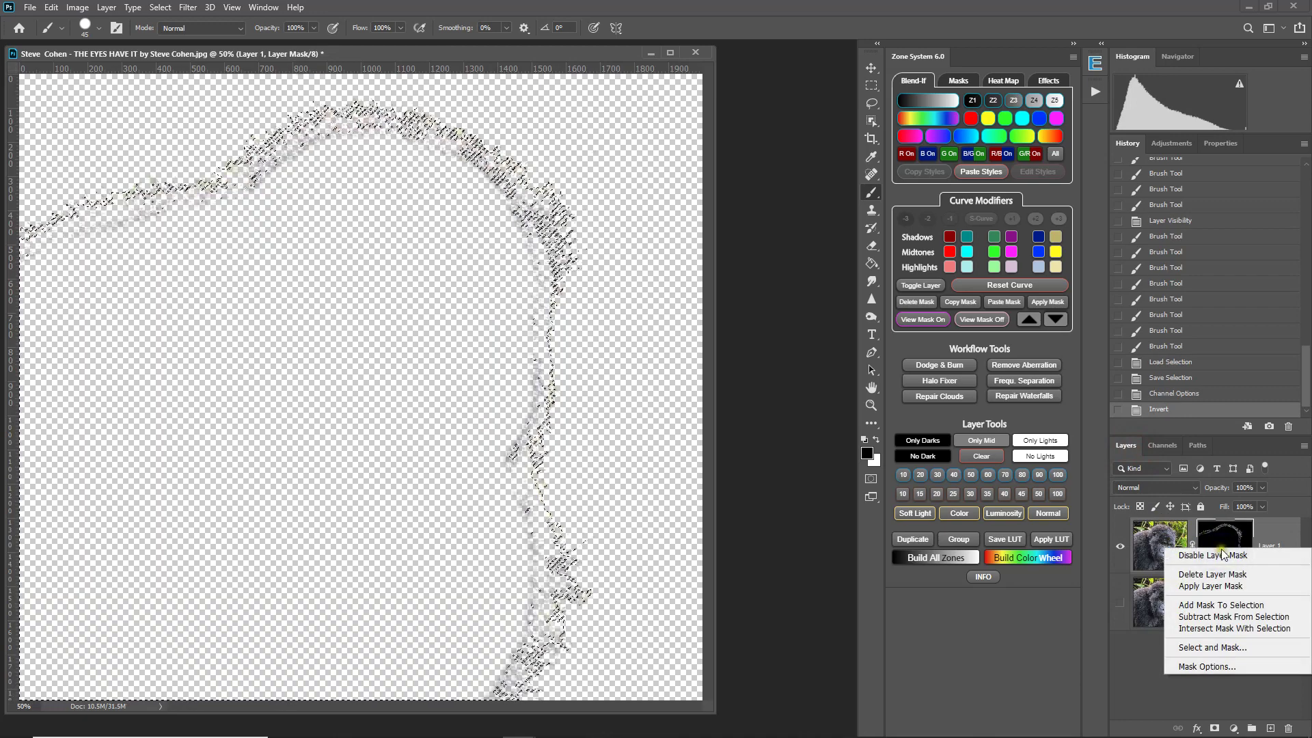
click(1213, 588)
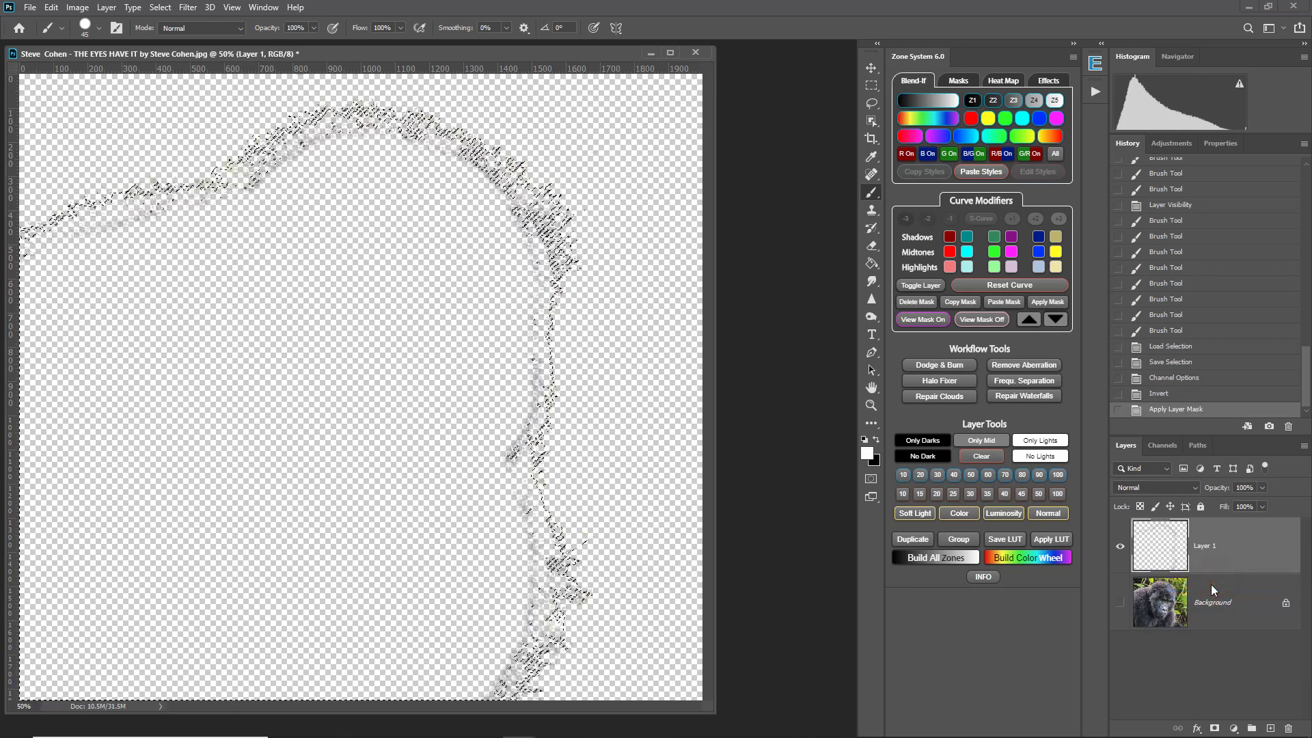
key(ctrl+z)
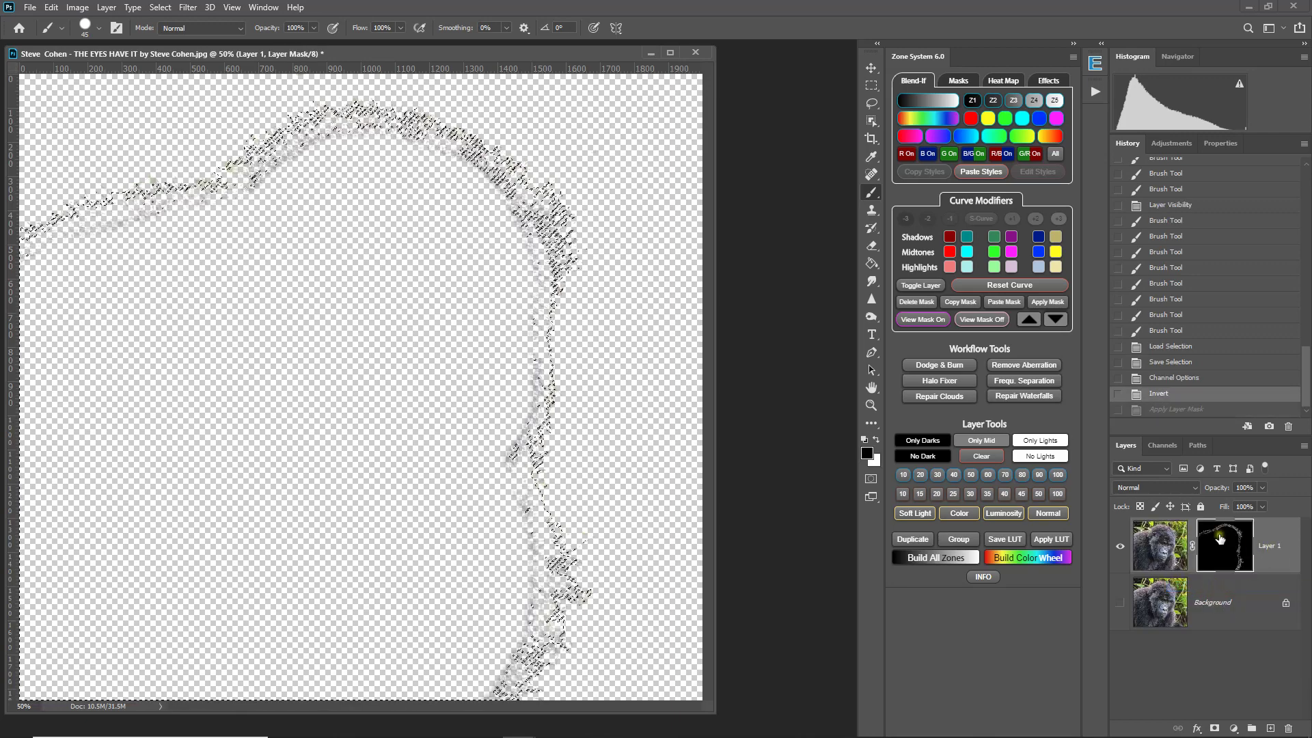
click(1156, 549)
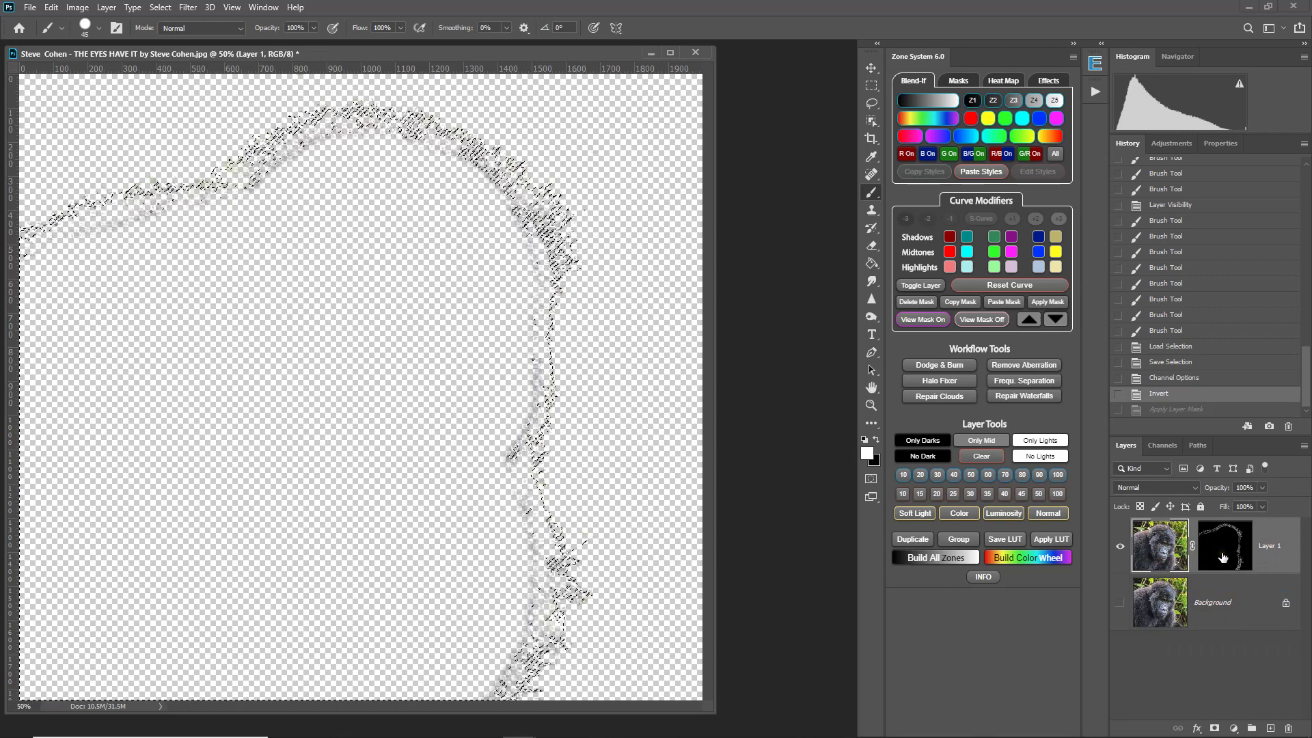
click(1223, 557)
key(ctrl+i)
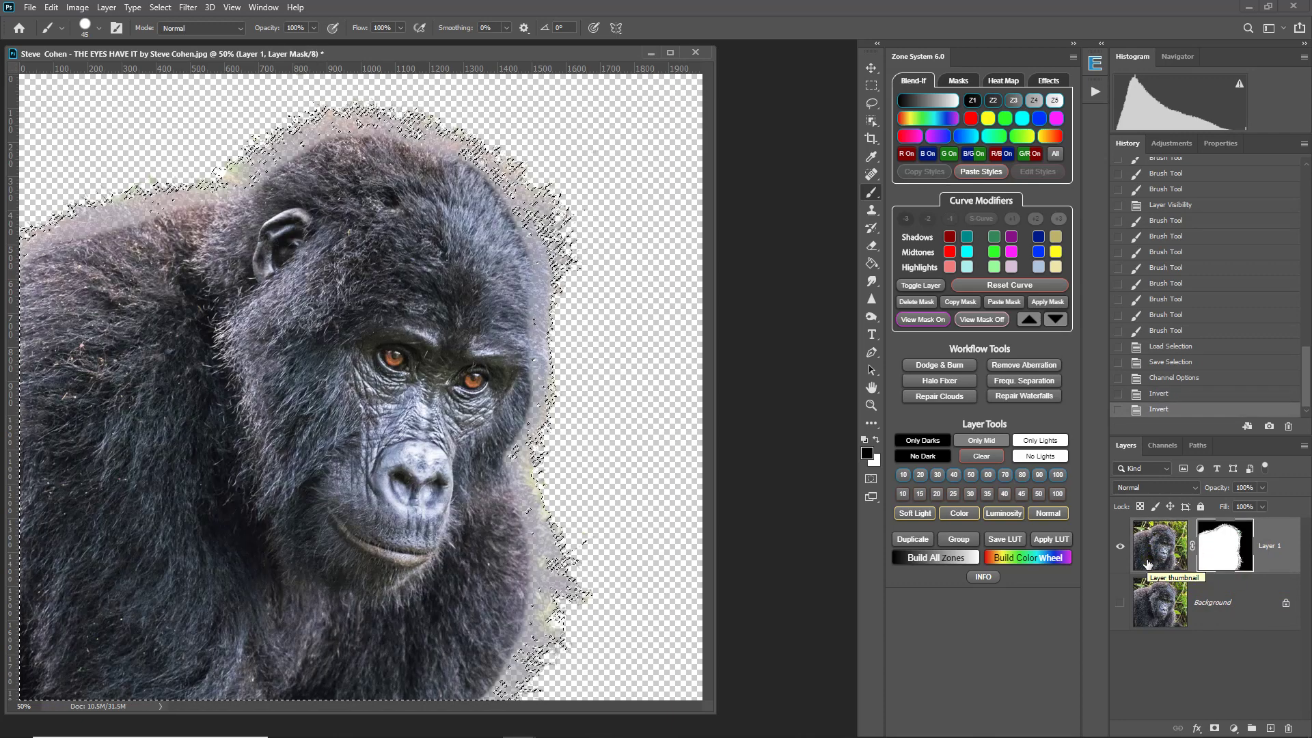
Deselect the marching-ants selection and invert the whole of Layer 1's layer mask.
key(ctrl+d)
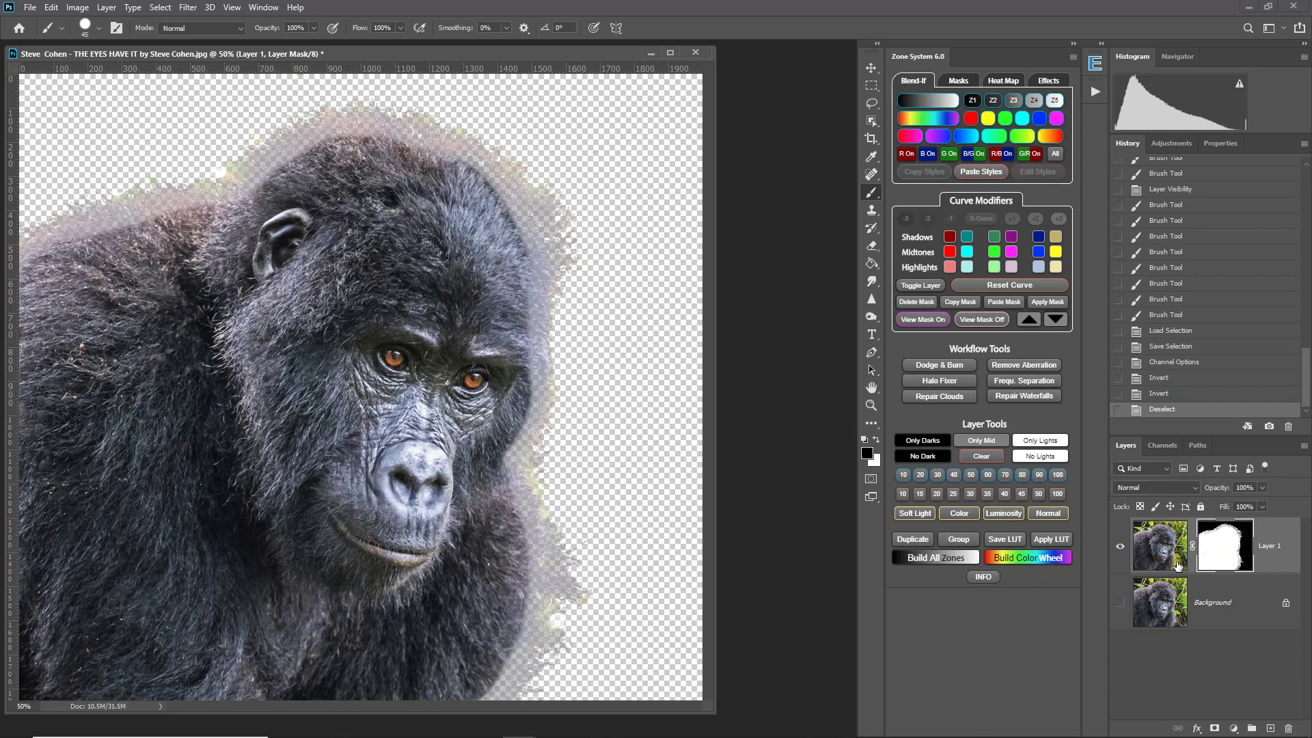
key(ctrl+i)
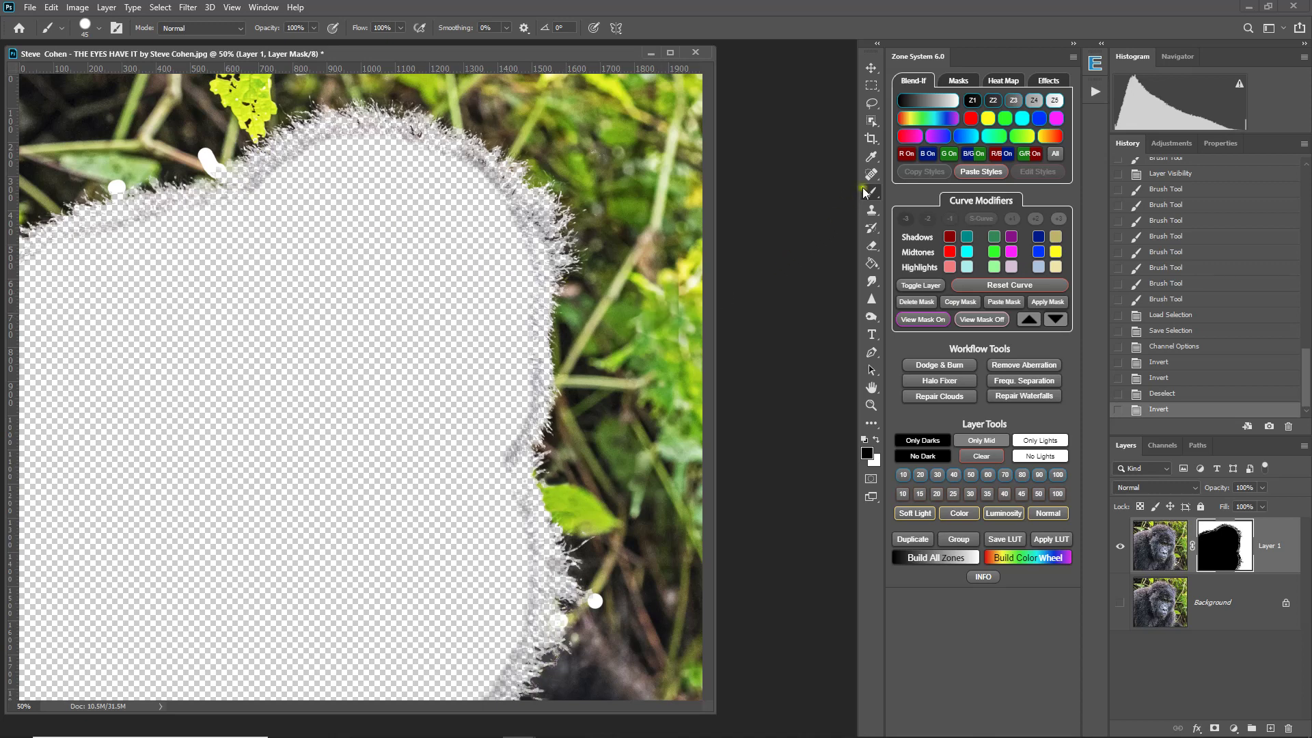
Set up the Clone Stamp with a 175 px brush and sample the foliage above the gorilla's shoulder.
click(875, 211)
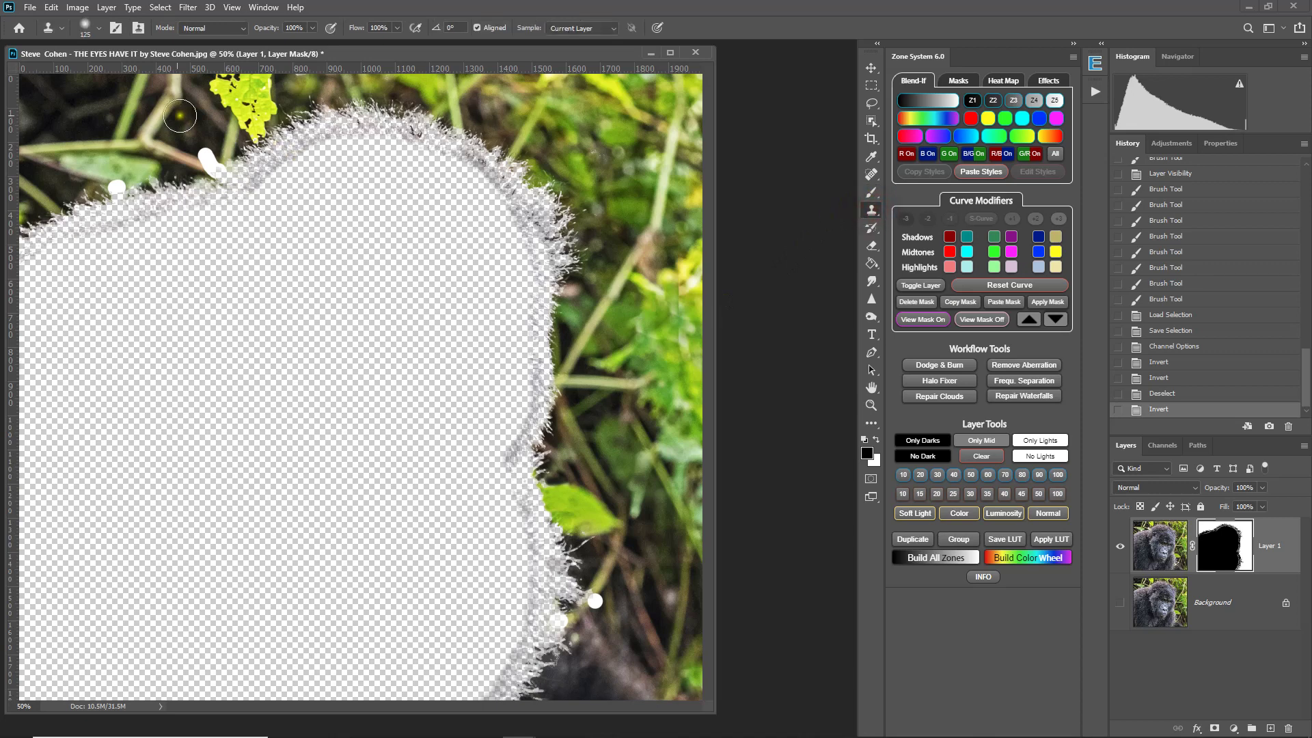
key(bracketright)
key(bracketright)
alt+click(67, 139)
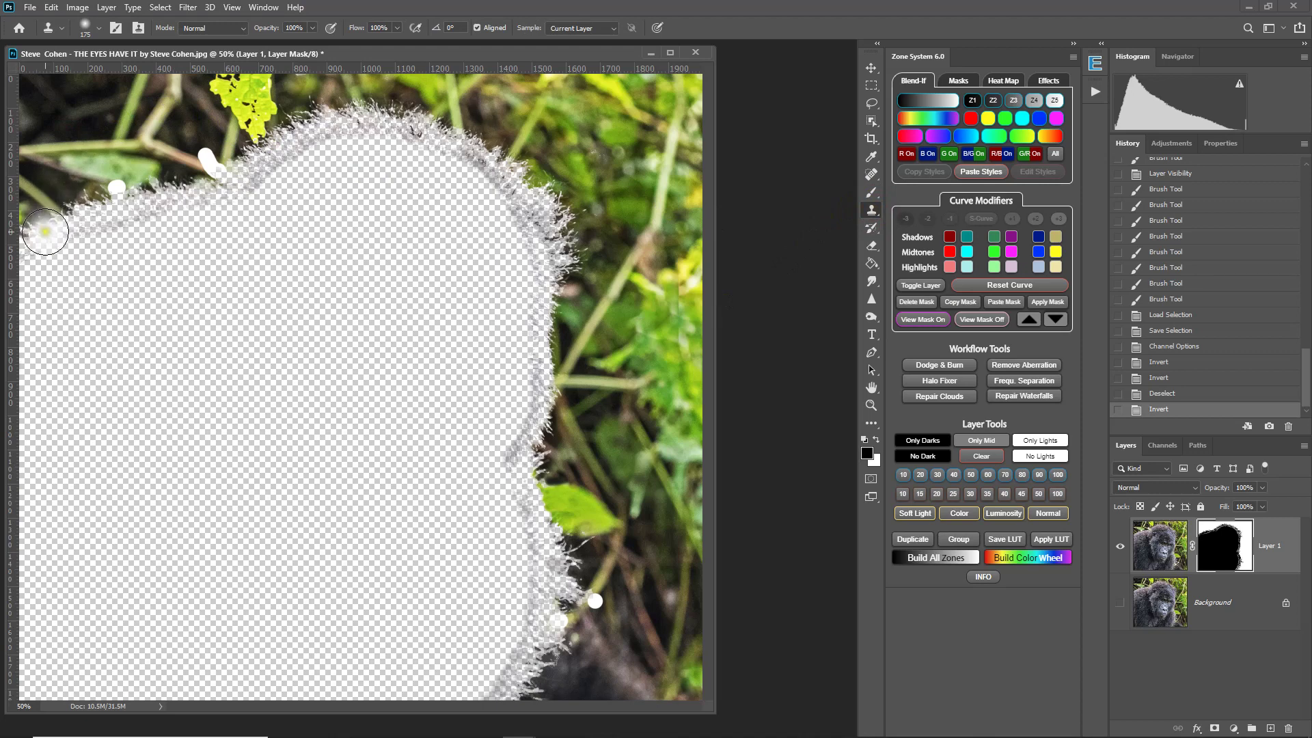
Try cloning along the shoulder's edge while Layer 1's mask is the active target, and undo the stroke.
drag(34, 236, 132, 198)
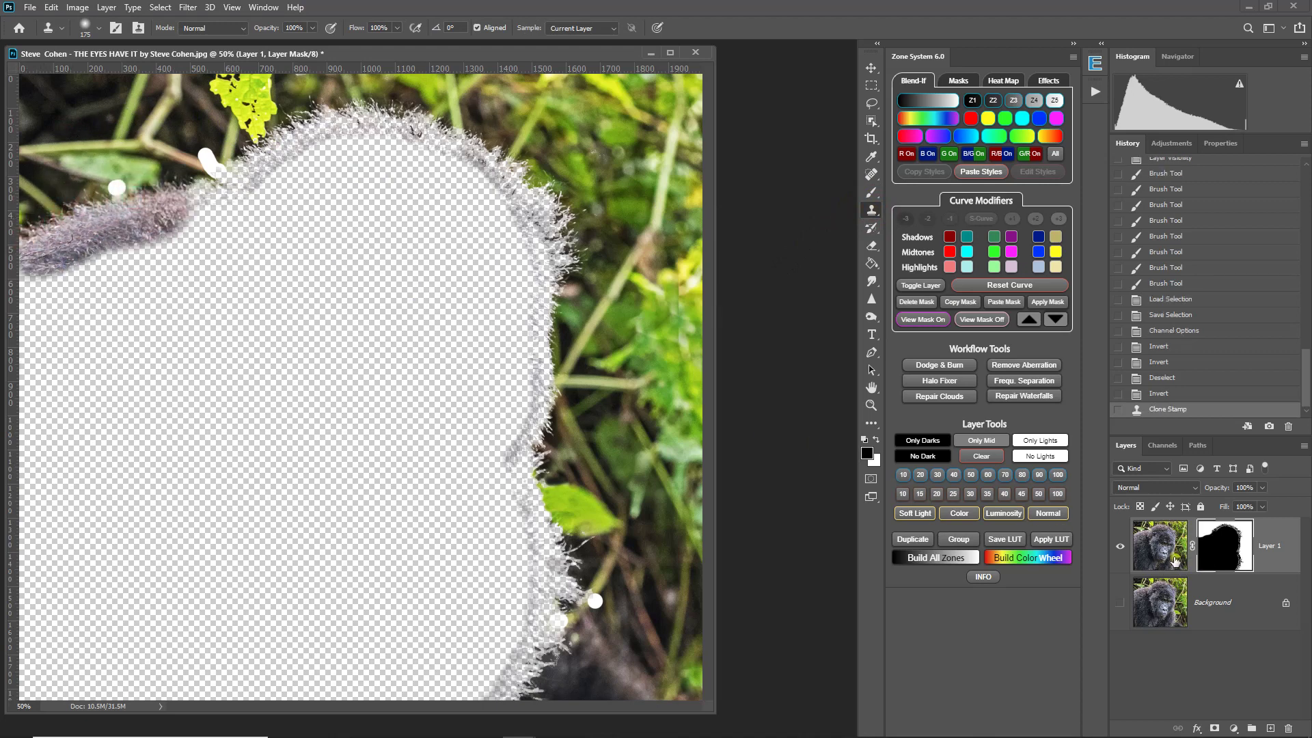
key(ctrl+z)
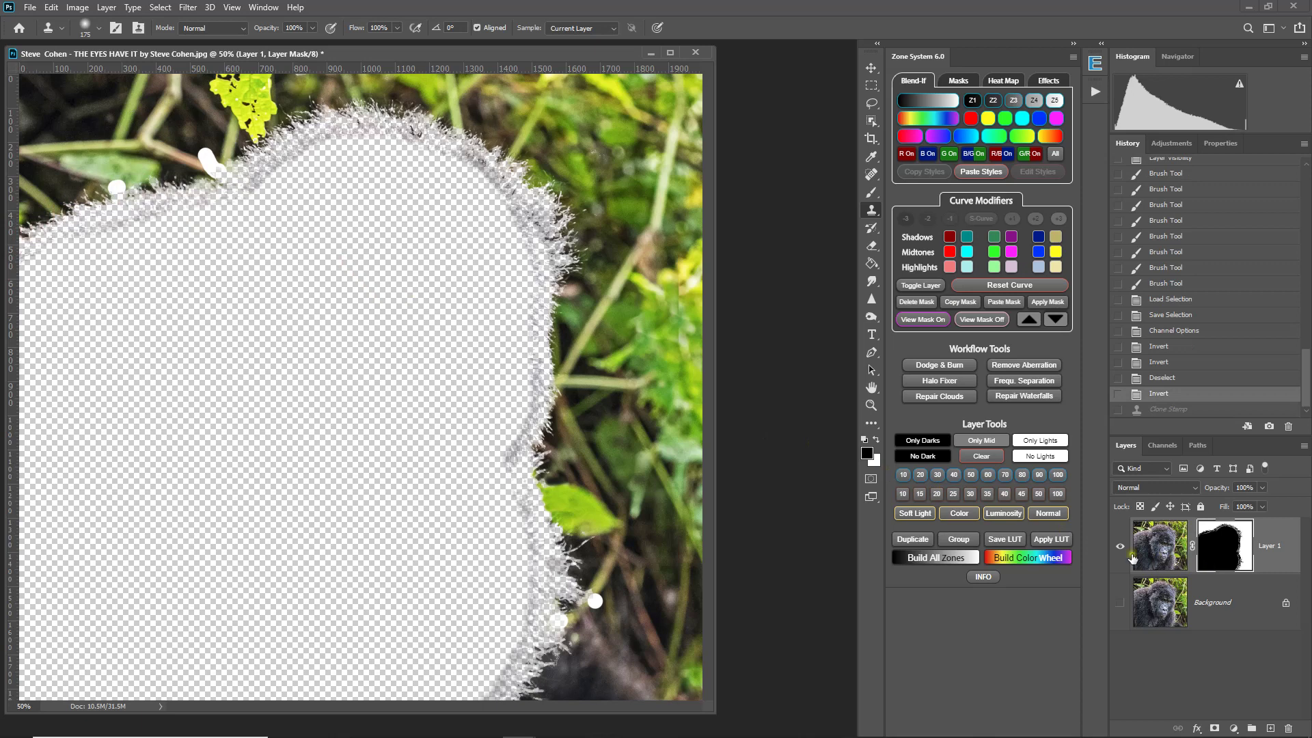
Select Layer 1's image and apply its inverted layer mask permanently.
click(1174, 559)
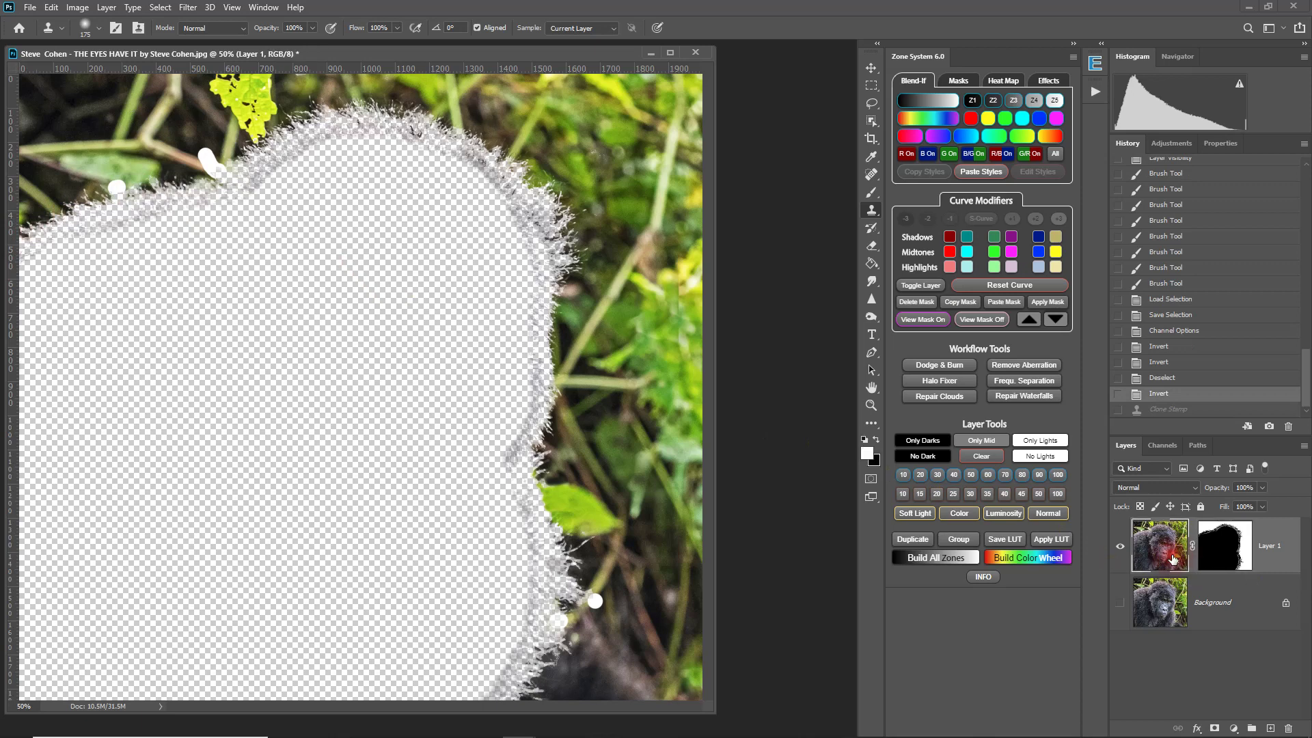
right_click(1226, 553)
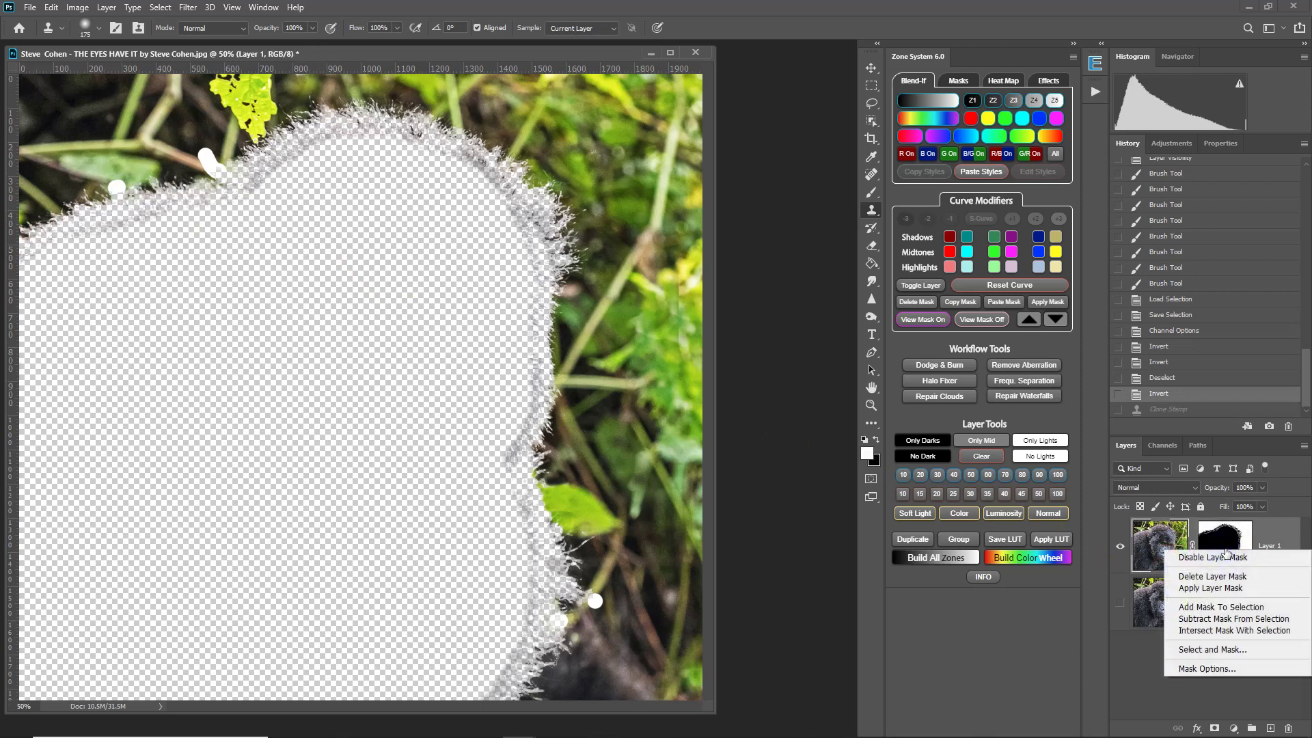
click(1211, 589)
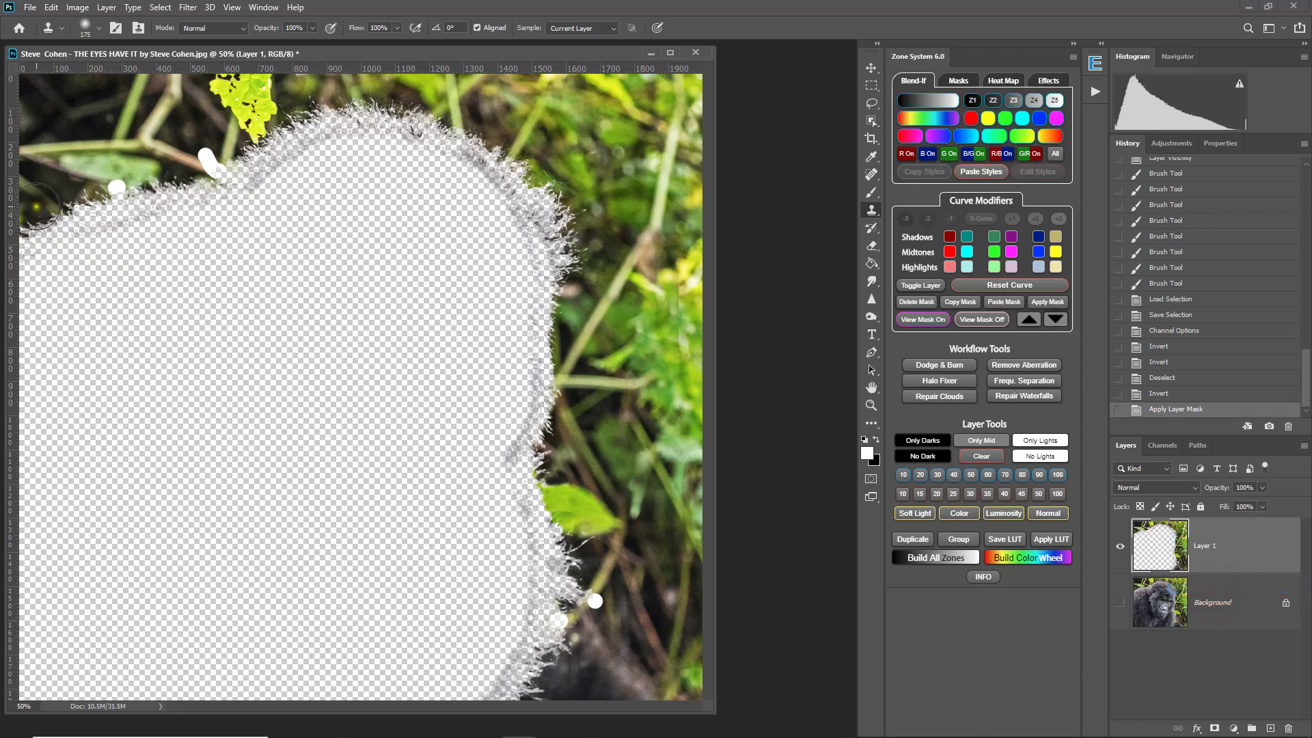
Clone foliage on Layer 1 over the shoulder's fringe, the white spots and the background between shoulder and head.
mouse_move(37, 206)
mouse_down()
mouse_move(32, 236)
mouse_move(224, 173)
mouse_up()
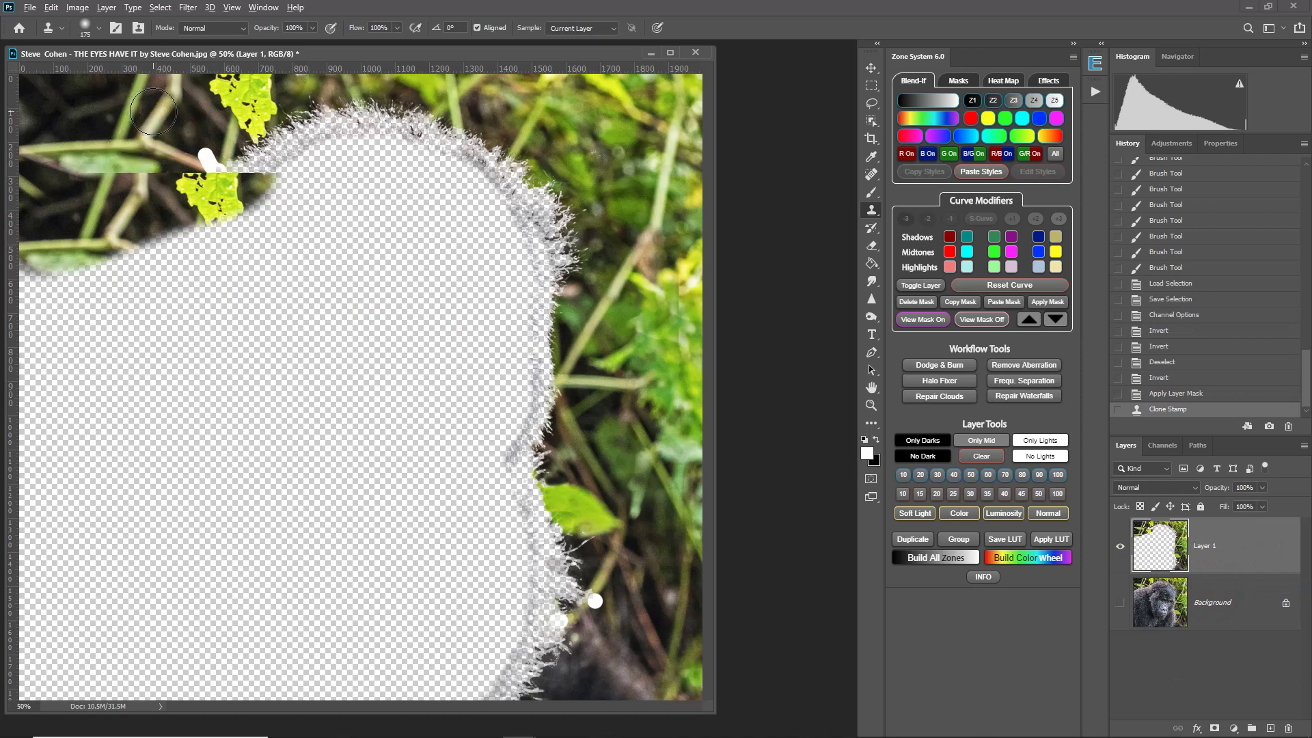
drag(31, 172, 224, 170)
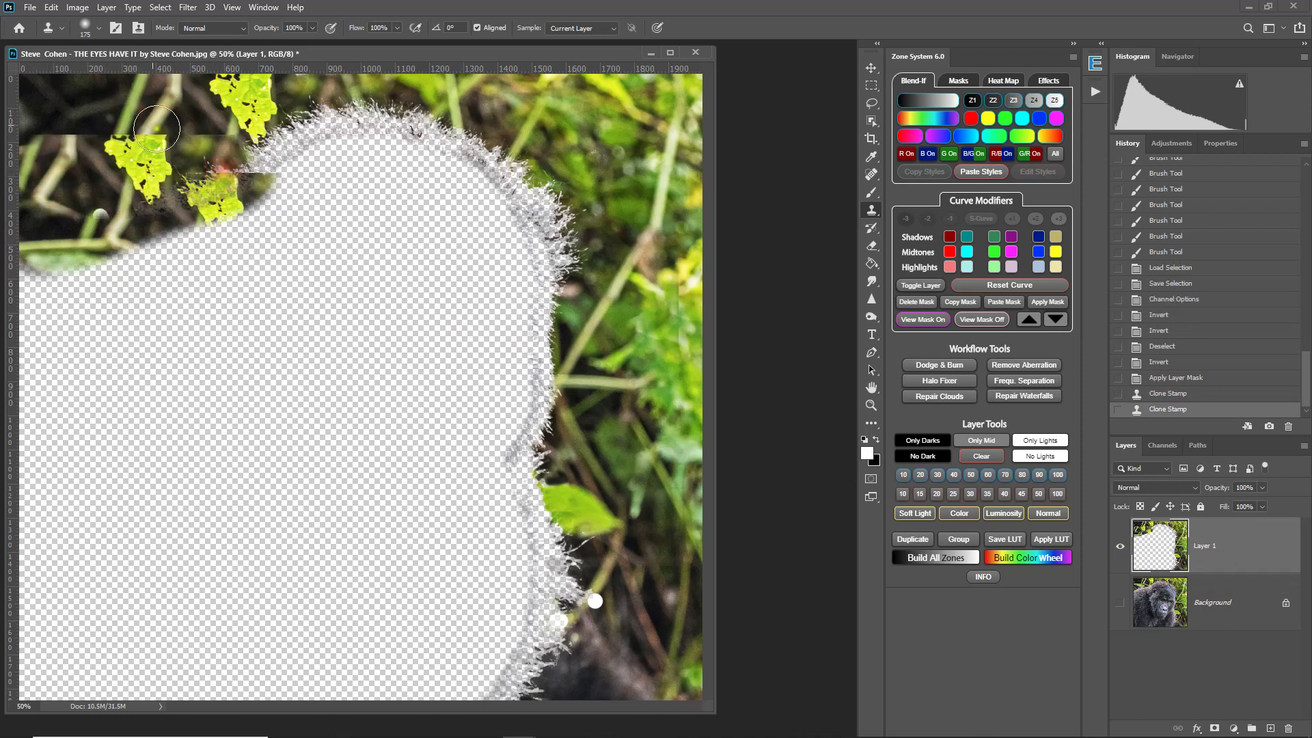
click(53, 101)
key(super)
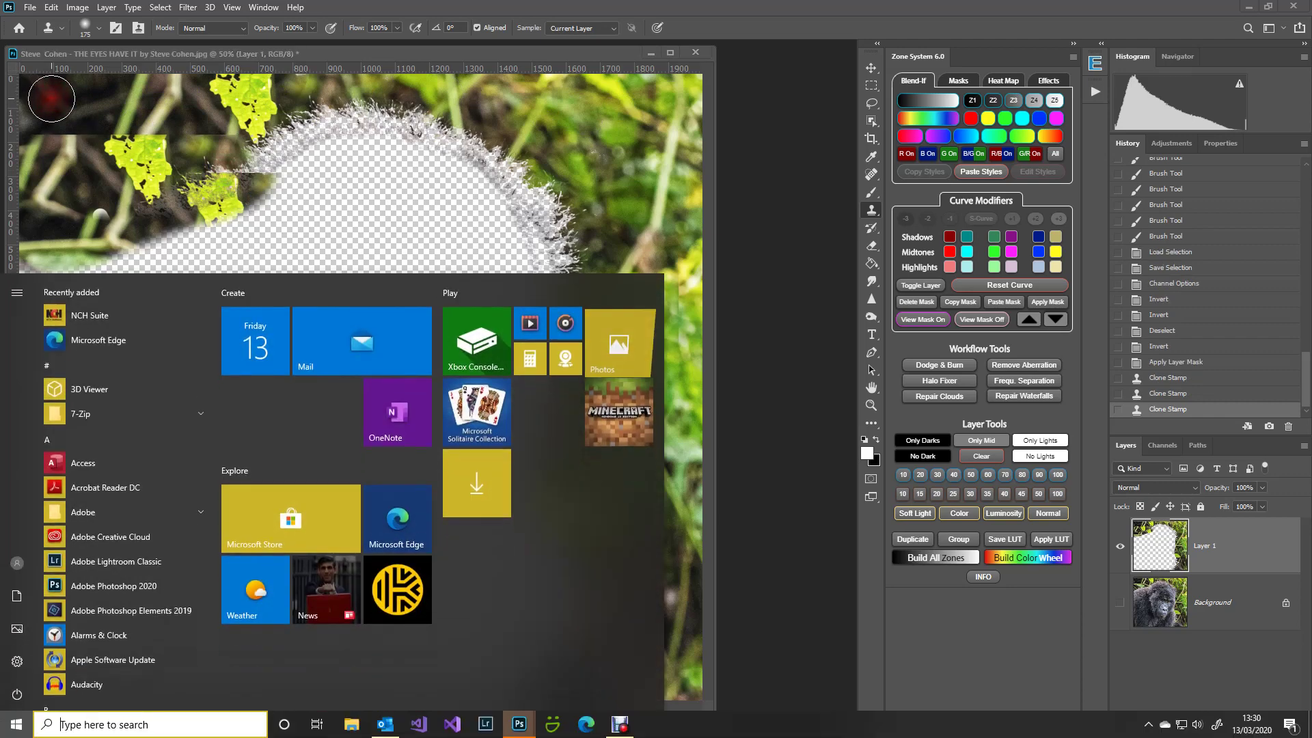
click(384, 11)
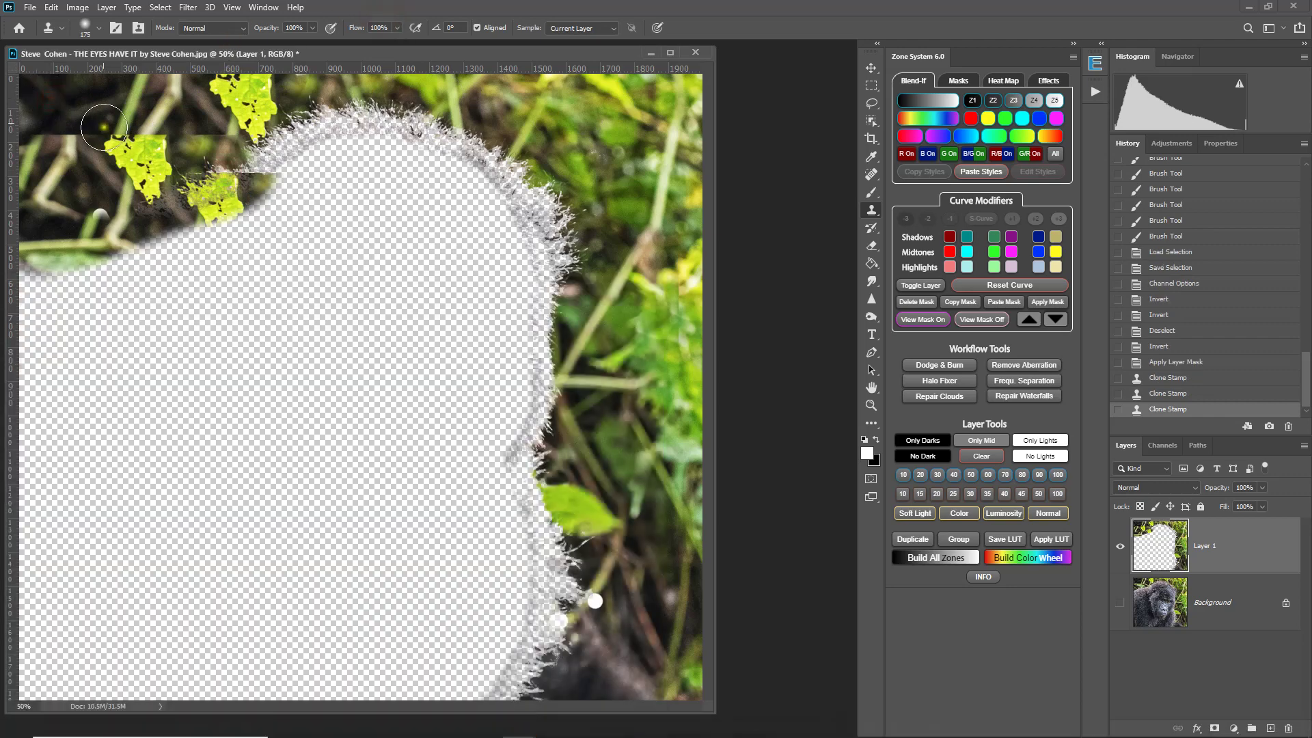
drag(58, 133, 198, 137)
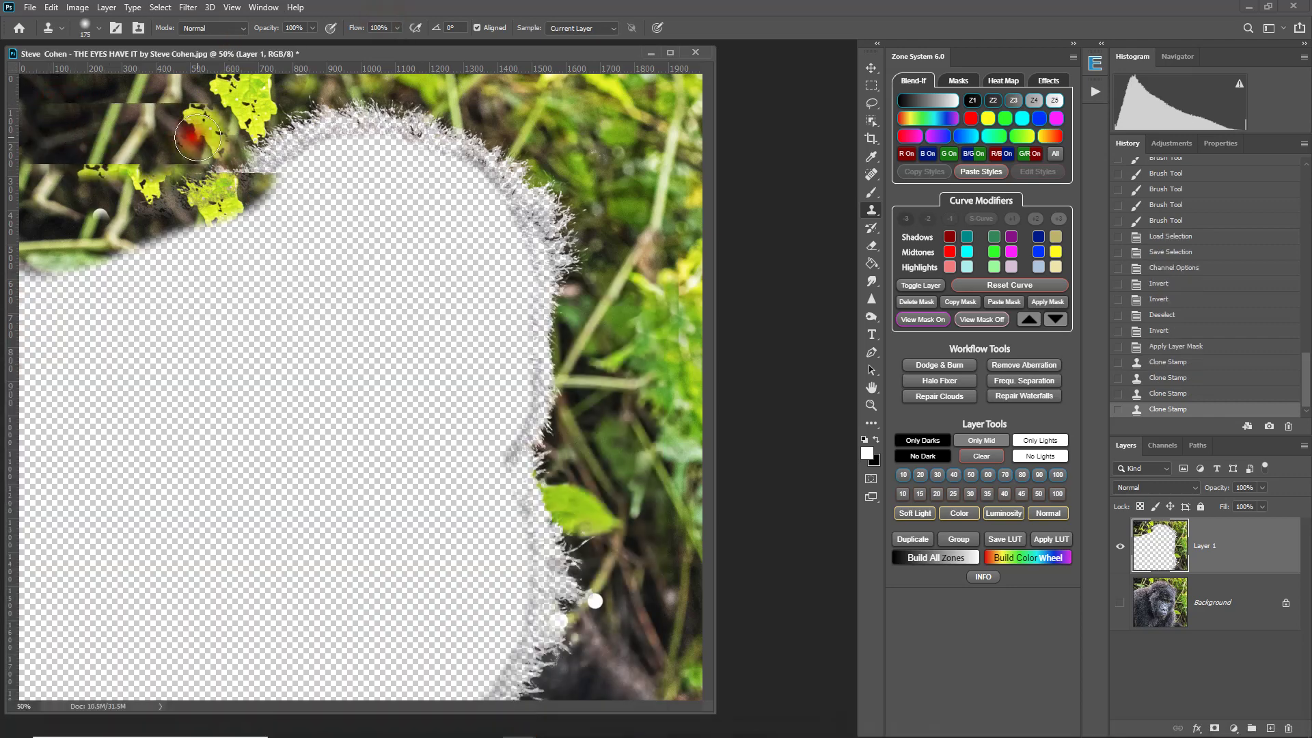
drag(96, 168, 140, 173)
click(42, 170)
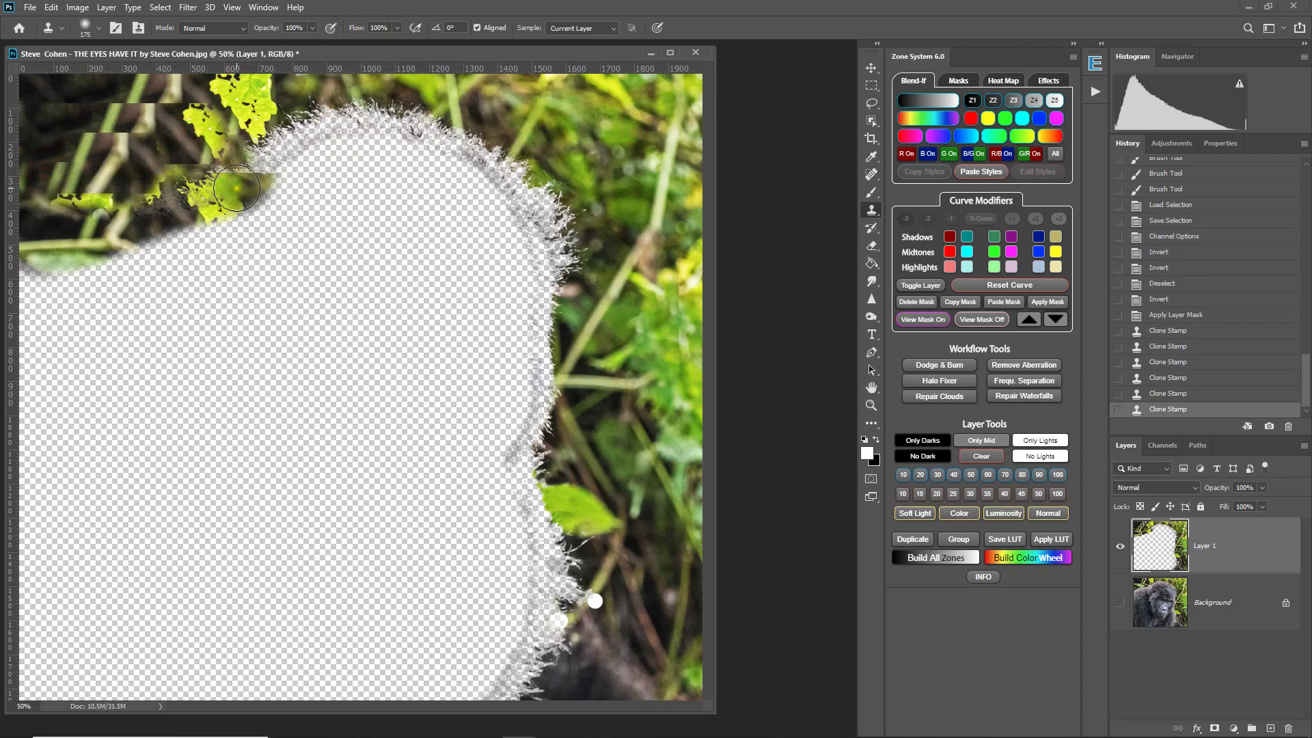
mouse_move(237, 188)
mouse_down()
mouse_move(319, 114)
mouse_move(240, 156)
mouse_move(227, 138)
mouse_move(304, 117)
mouse_up()
Sample foliage from the background beyond the head and clone it beside the head and across the area above the shoulder.
alt+click(624, 125)
alt+click(599, 133)
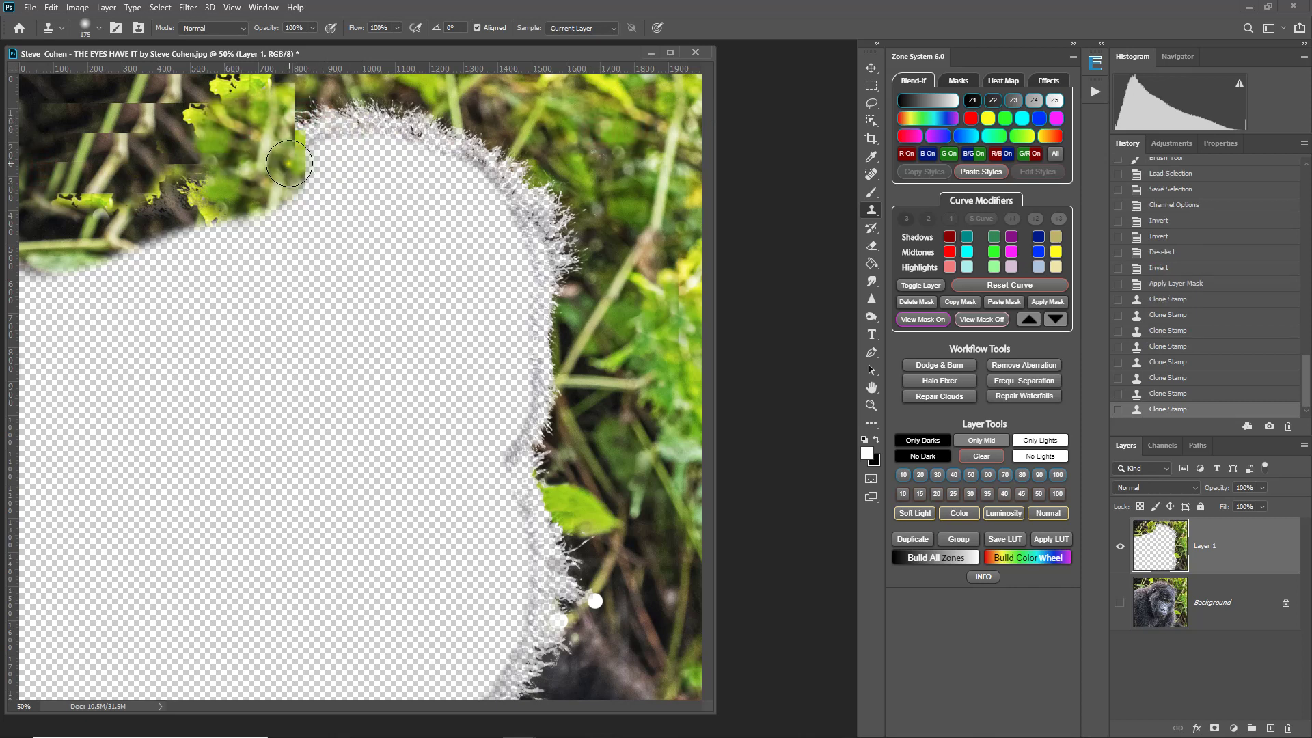
drag(289, 164, 295, 89)
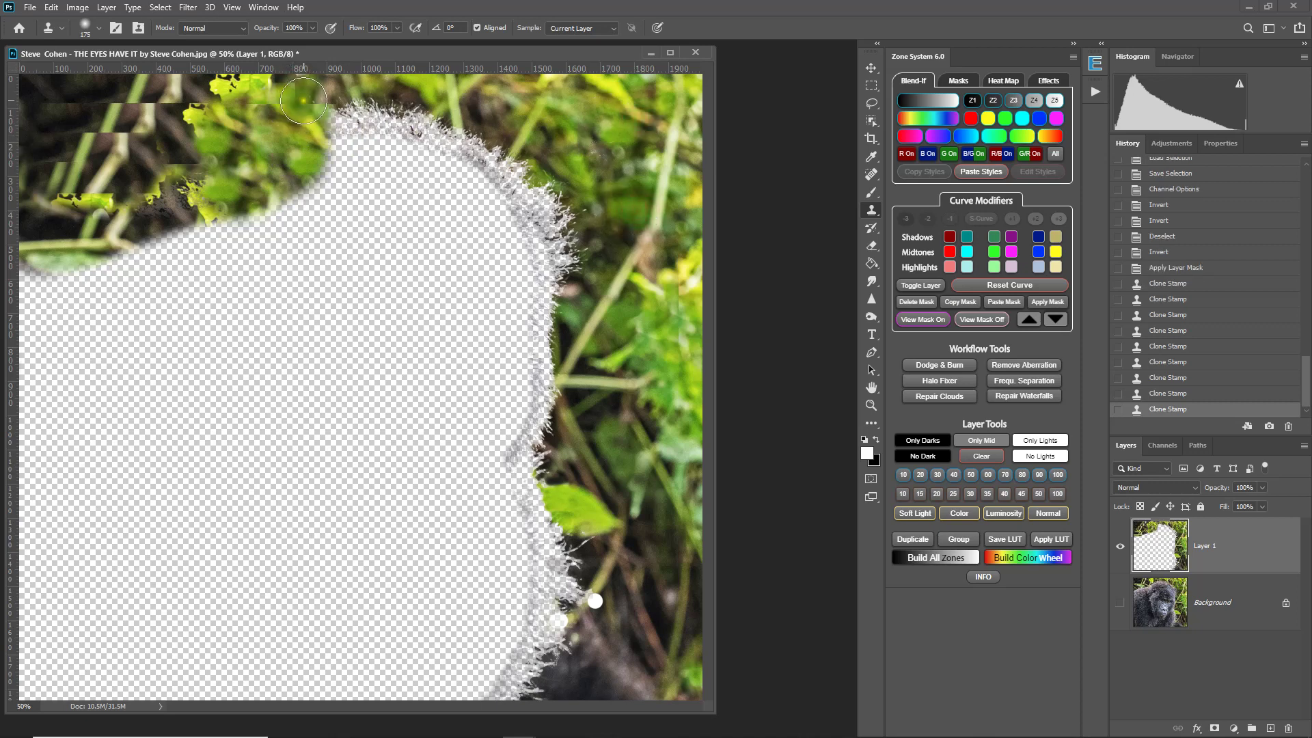
mouse_move(303, 100)
mouse_down()
mouse_move(293, 88)
mouse_move(263, 100)
mouse_up()
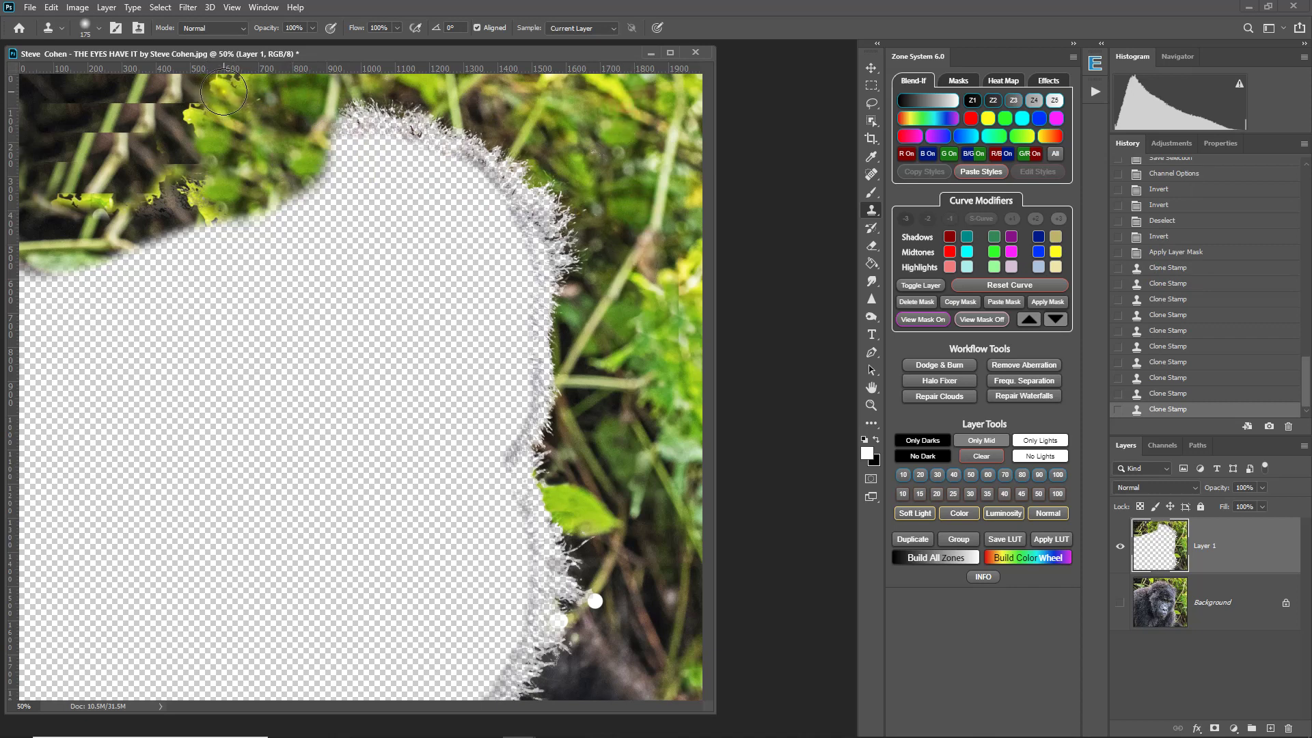
mouse_move(223, 94)
mouse_down()
mouse_move(174, 110)
mouse_move(43, 111)
mouse_up()
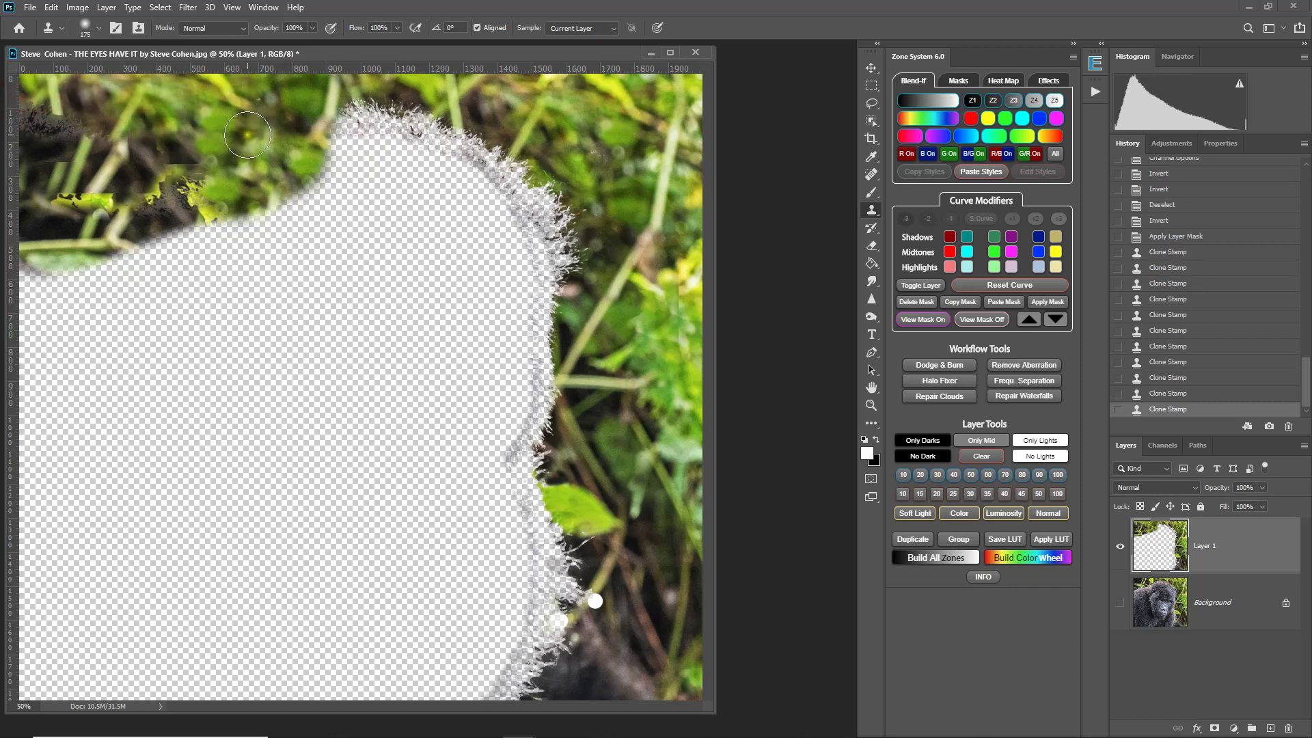
mouse_move(248, 135)
mouse_down()
mouse_move(240, 117)
mouse_move(53, 132)
mouse_up()
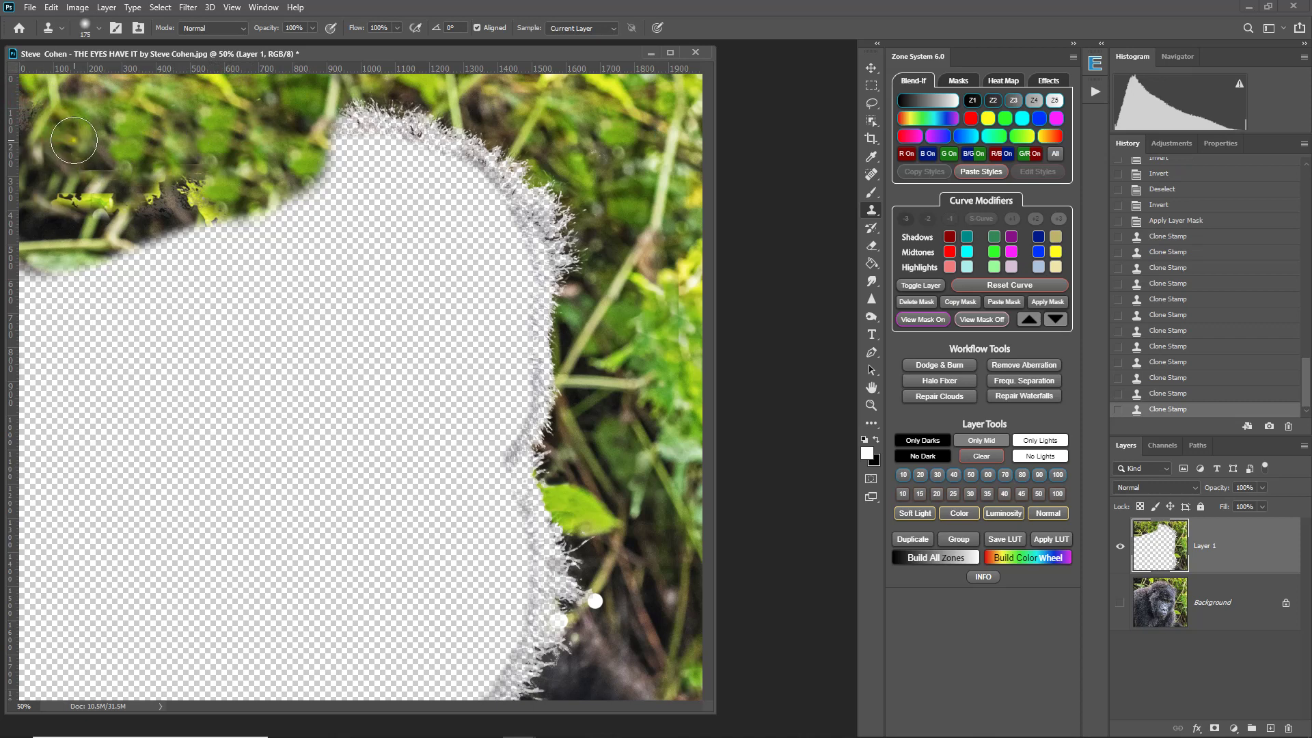
mouse_move(209, 183)
mouse_down()
mouse_move(234, 176)
mouse_move(34, 198)
mouse_up()
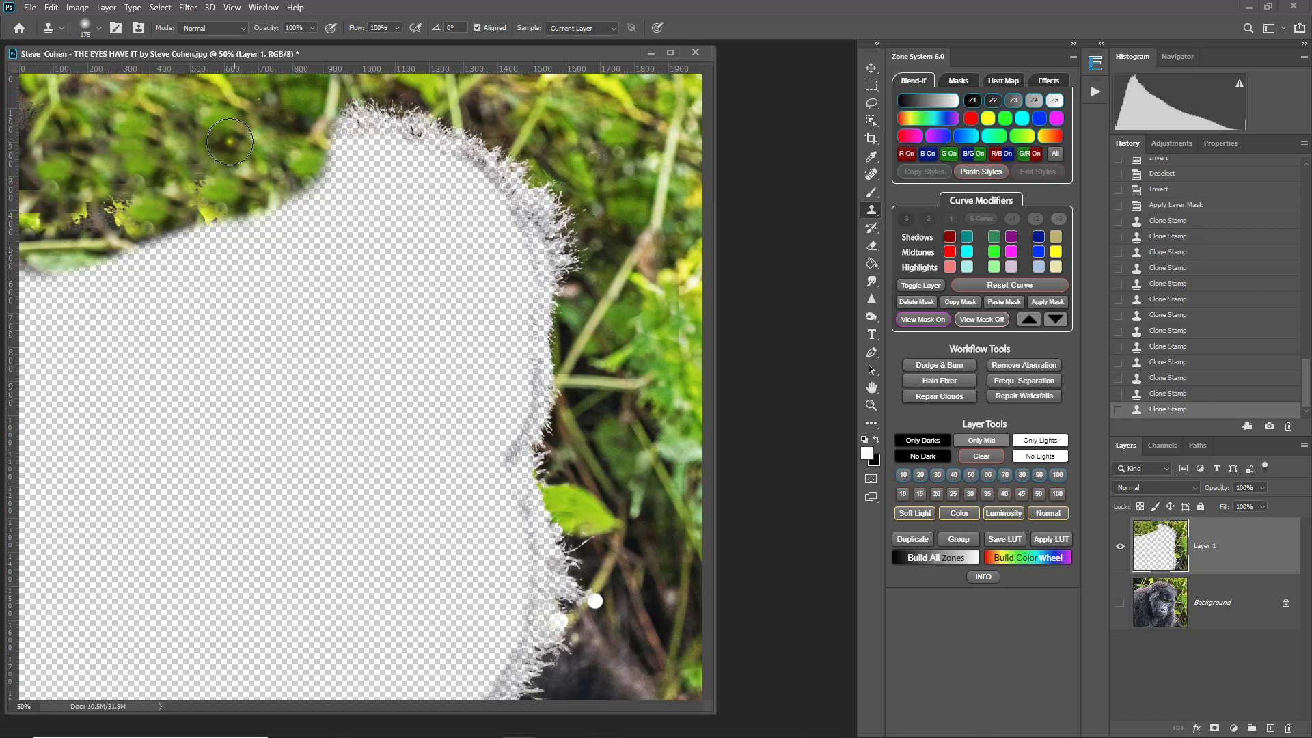
Clone foliage over the fringe along the top of the head and, from a fresh sample, down the face and chest edge.
drag(294, 130, 469, 134)
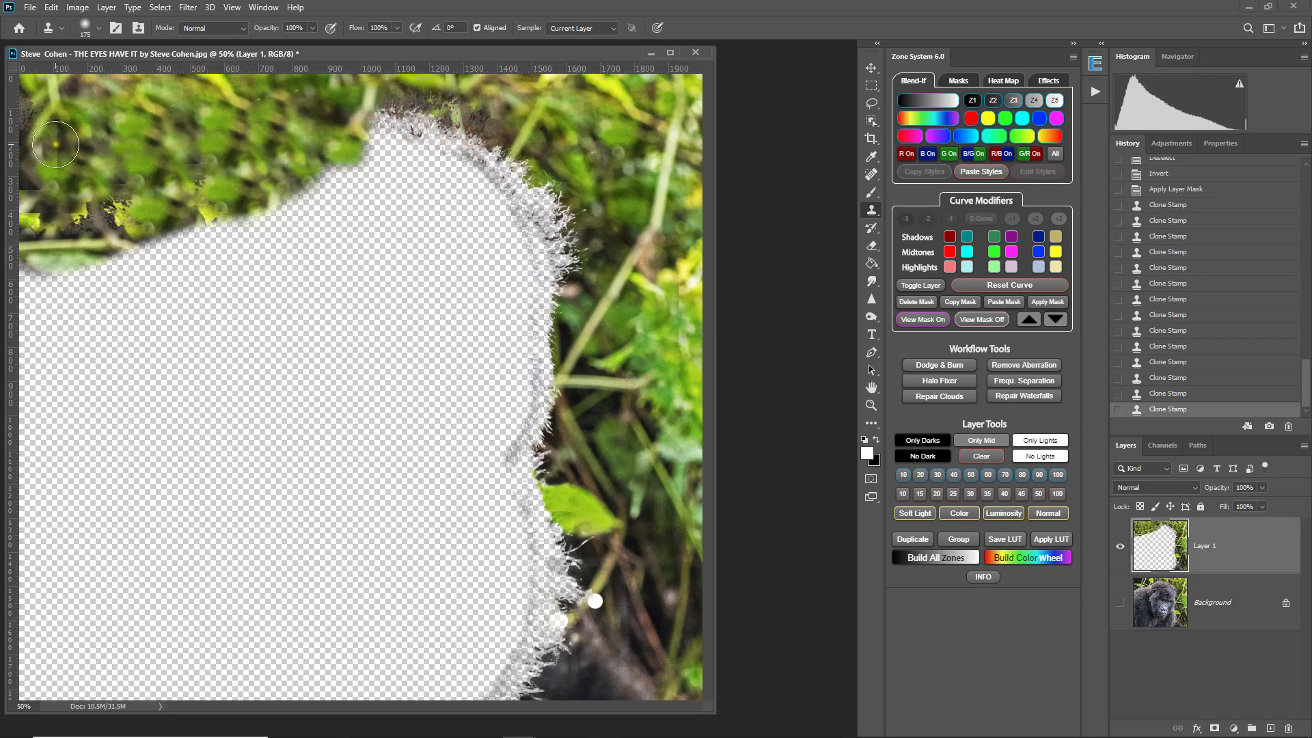
mouse_move(309, 130)
mouse_down()
mouse_move(425, 123)
mouse_move(513, 137)
mouse_move(486, 166)
mouse_move(554, 195)
mouse_up()
alt+click(649, 136)
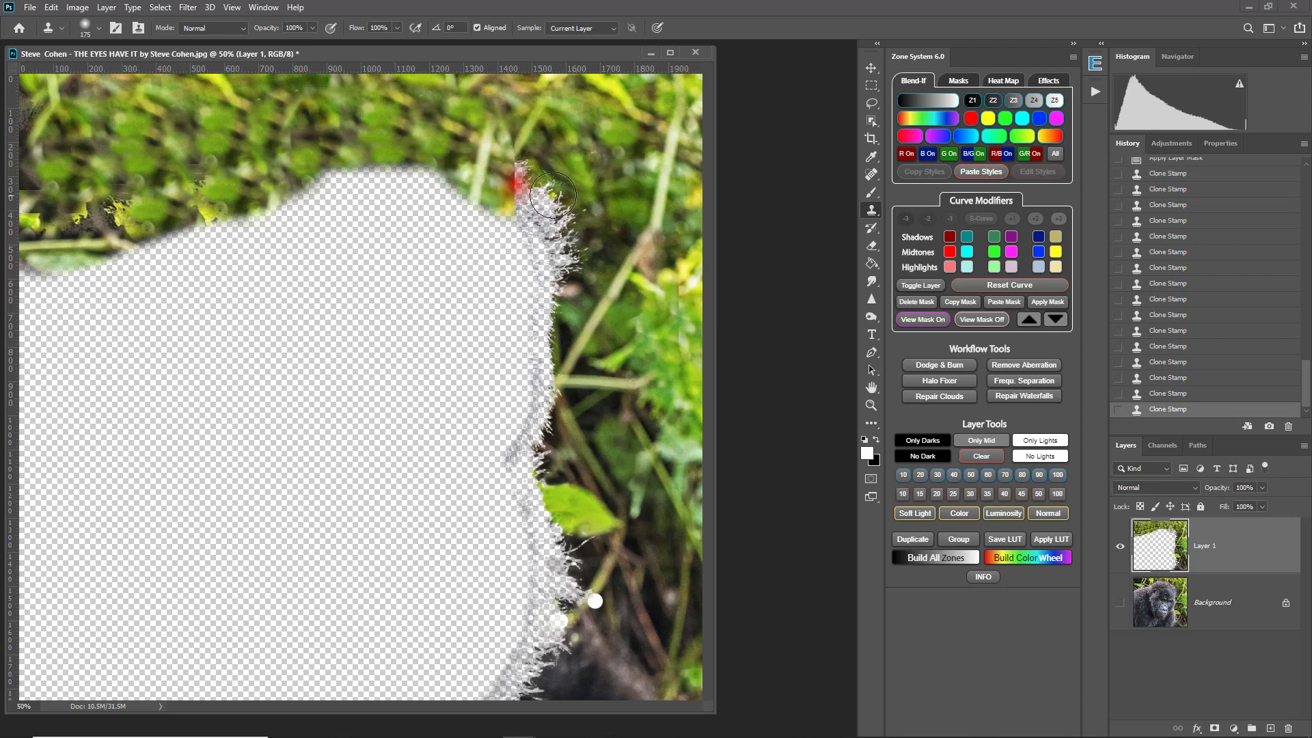
alt+click(618, 152)
mouse_move(509, 147)
mouse_down()
mouse_move(544, 203)
mouse_move(536, 358)
mouse_move(576, 279)
mouse_move(557, 301)
mouse_up()
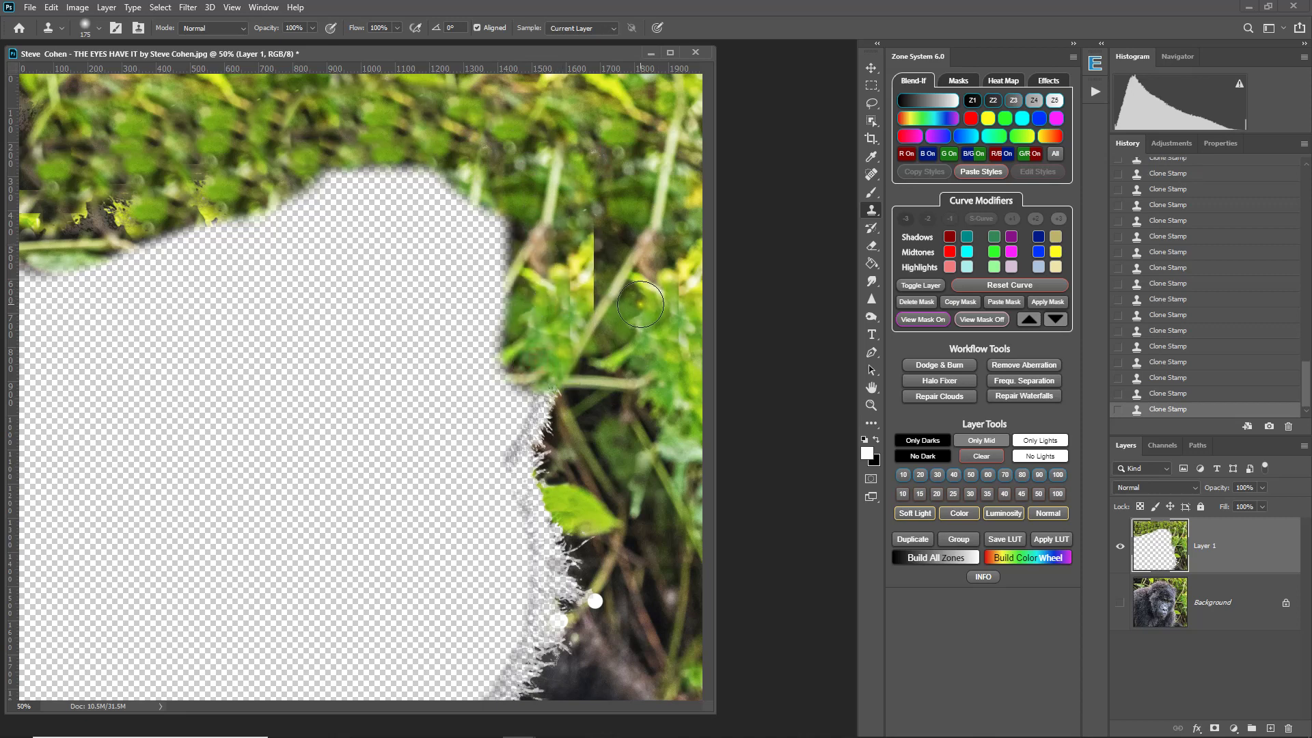
drag(603, 196, 589, 352)
mouse_move(552, 203)
mouse_down()
mouse_move(539, 354)
mouse_move(554, 417)
mouse_move(611, 215)
mouse_move(521, 263)
mouse_move(538, 520)
mouse_move(522, 650)
mouse_move(498, 638)
mouse_move(501, 688)
mouse_move(588, 607)
mouse_up()
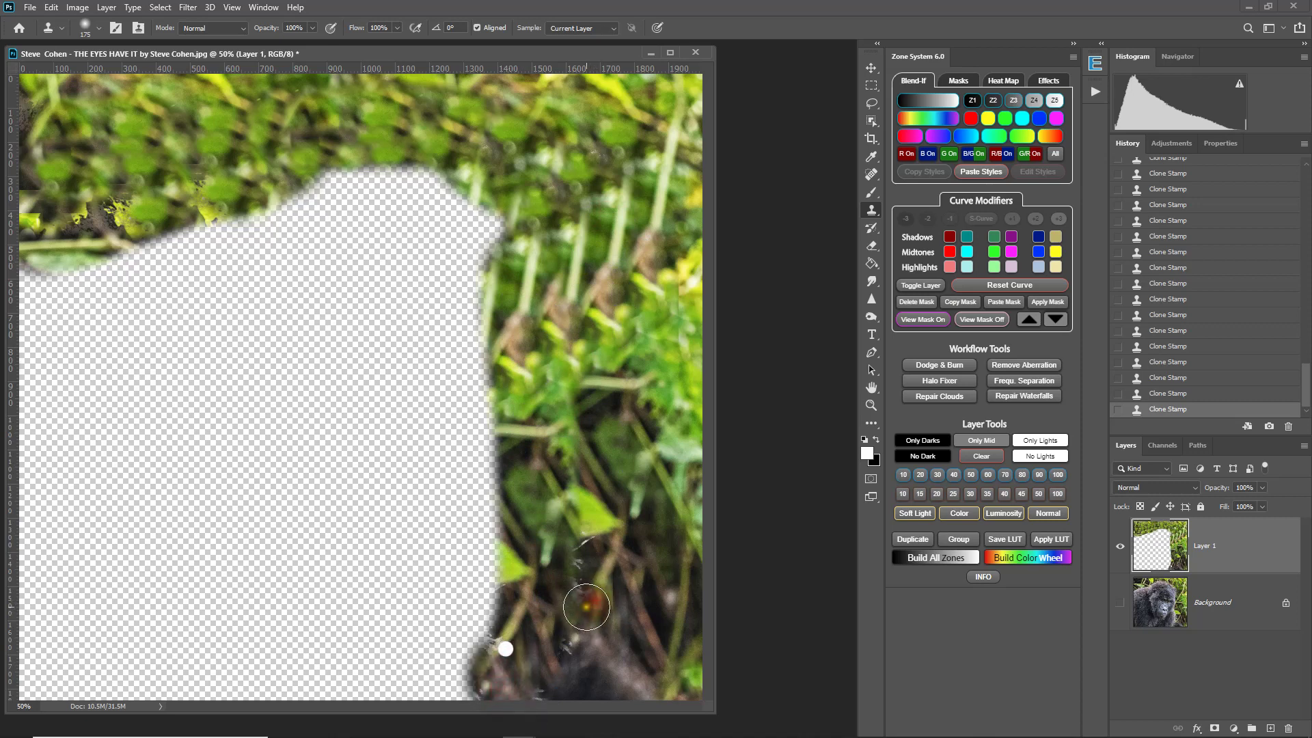
Clone out the white spot by the chest and cover the stray fringe marks nearby with newly sampled foliage.
click(504, 650)
alt+click(596, 480)
drag(594, 545, 577, 607)
drag(599, 470, 600, 609)
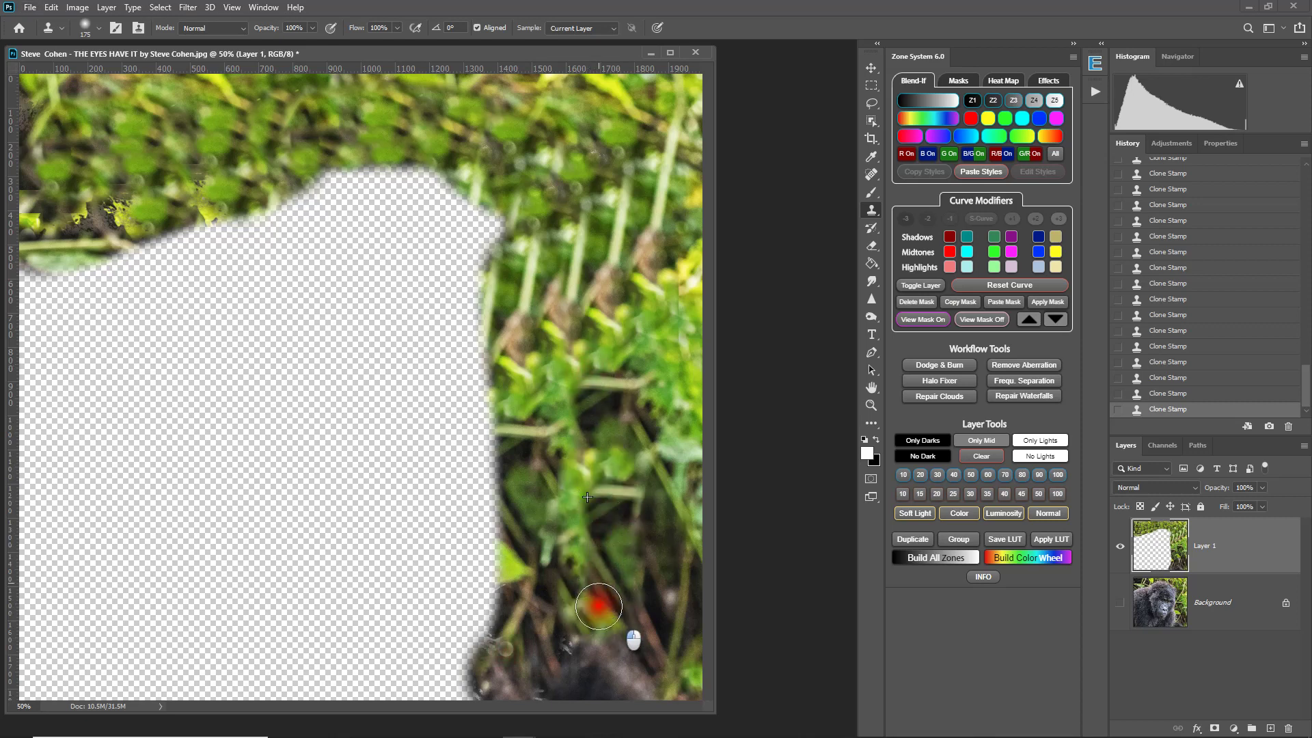
Sample nearby foliage and clone it over the leftover dark fringe along the gorilla's lower chest edge on Layer 1.
alt+click(564, 514)
drag(516, 623, 507, 648)
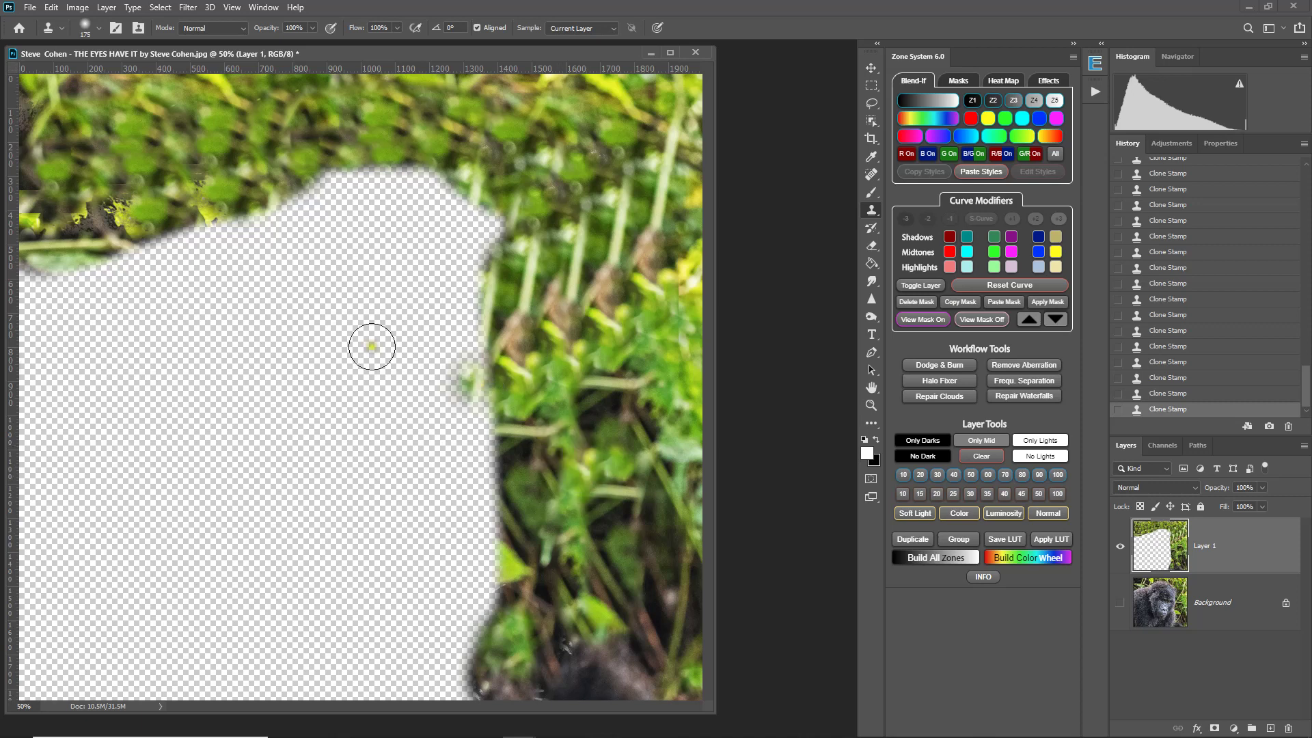
Apply a Gaussian Blur with a radius of 37.4 pixels to Layer 1.
click(188, 8)
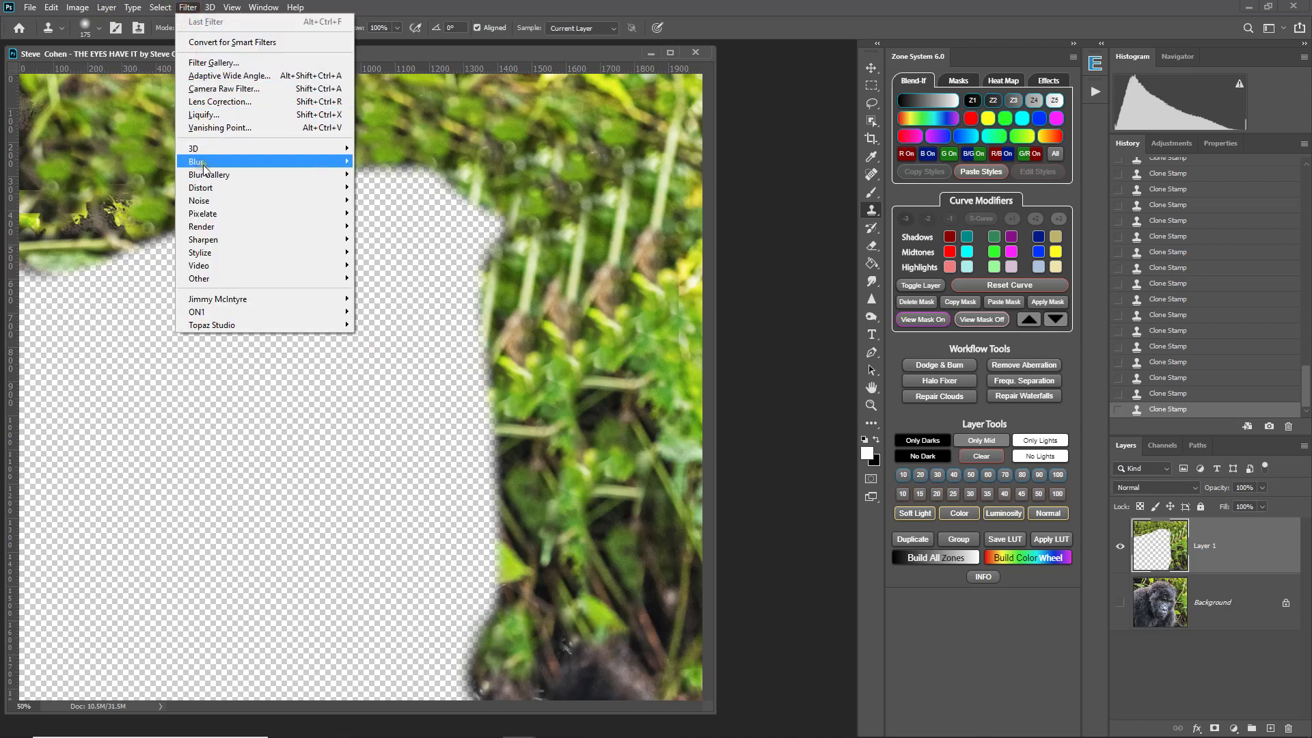
mouse_move(246, 161)
click(403, 216)
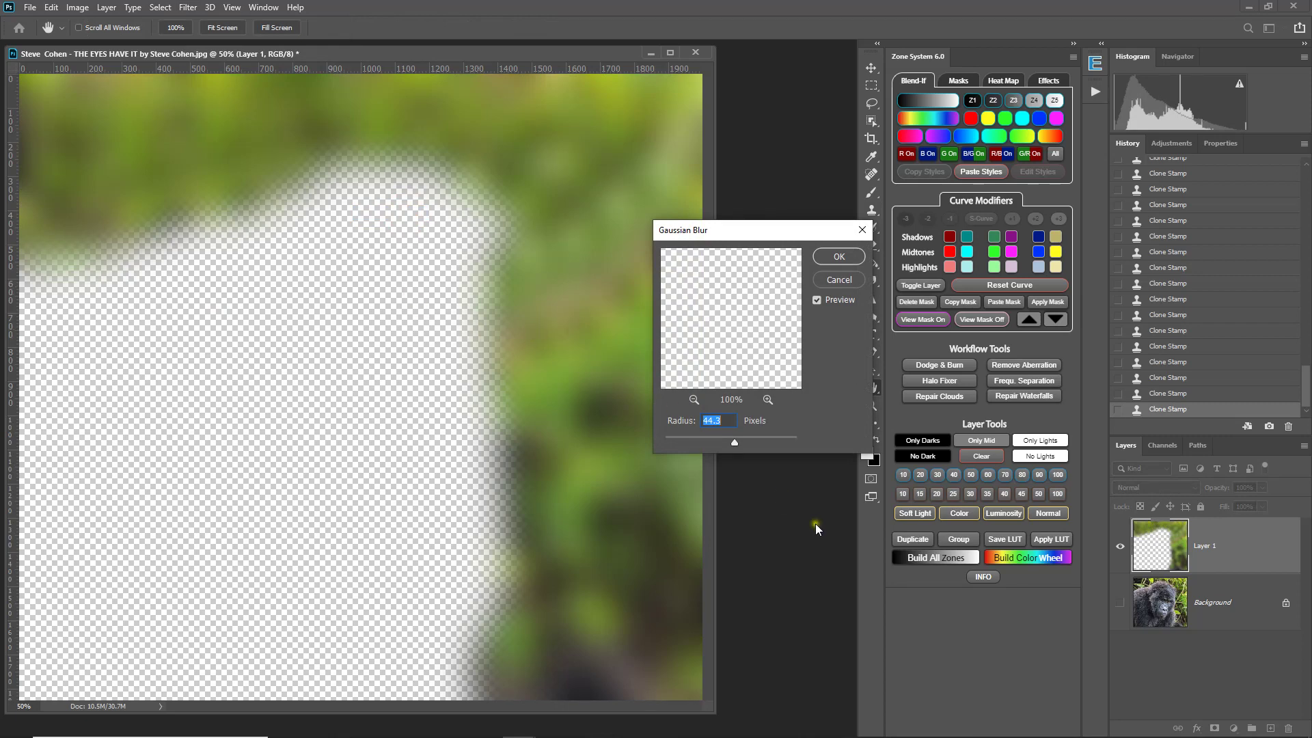
drag(725, 444, 727, 444)
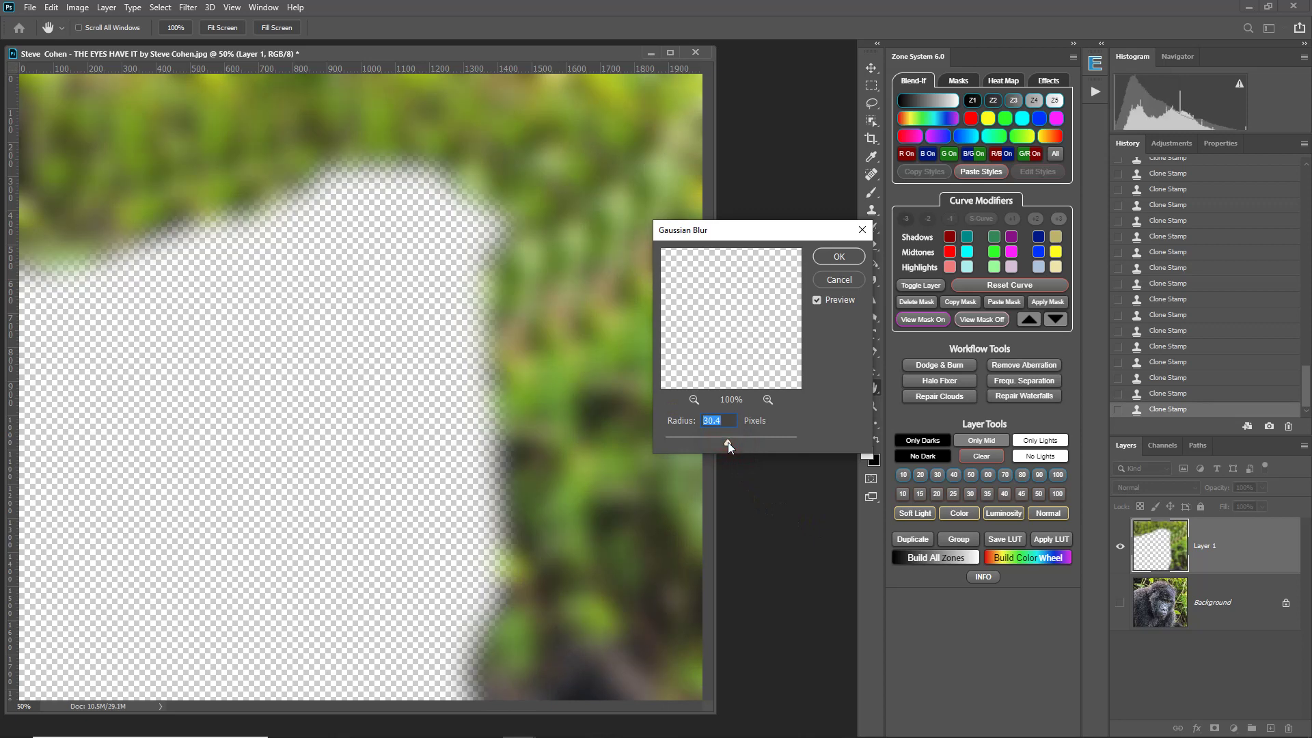
drag(728, 441, 731, 441)
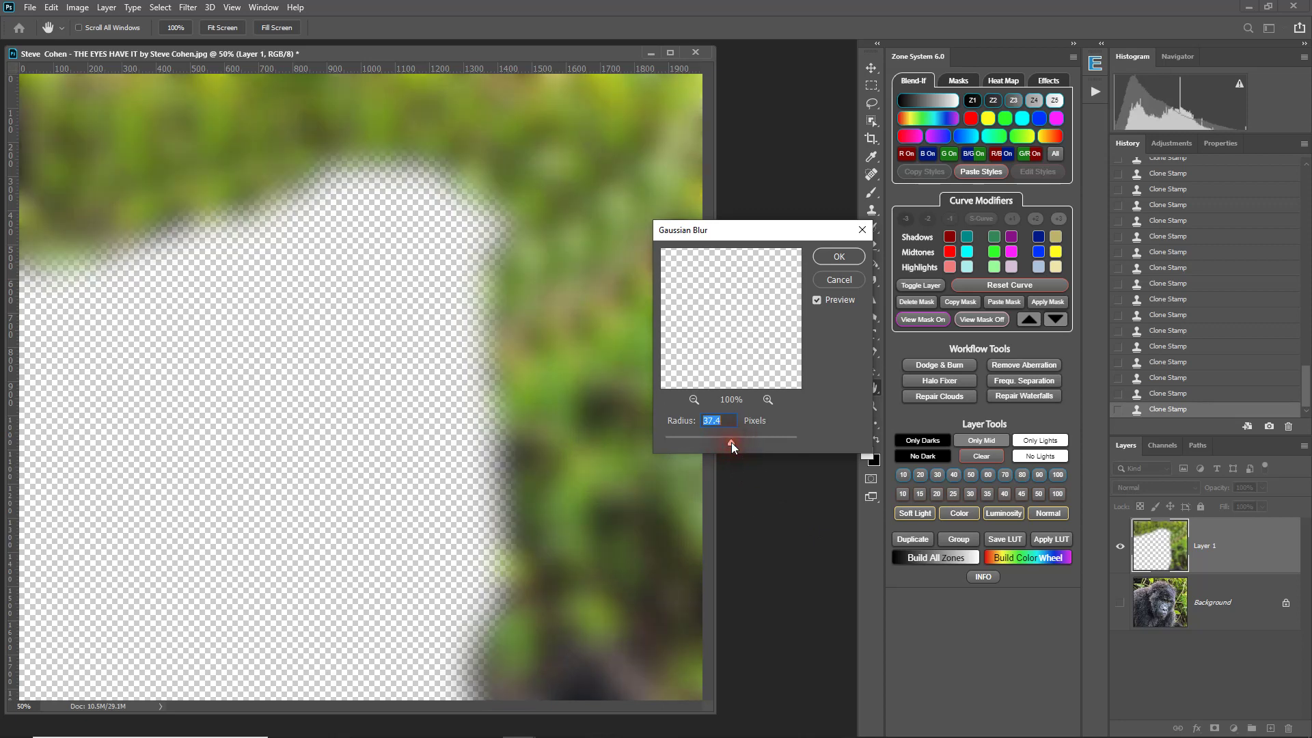
click(837, 258)
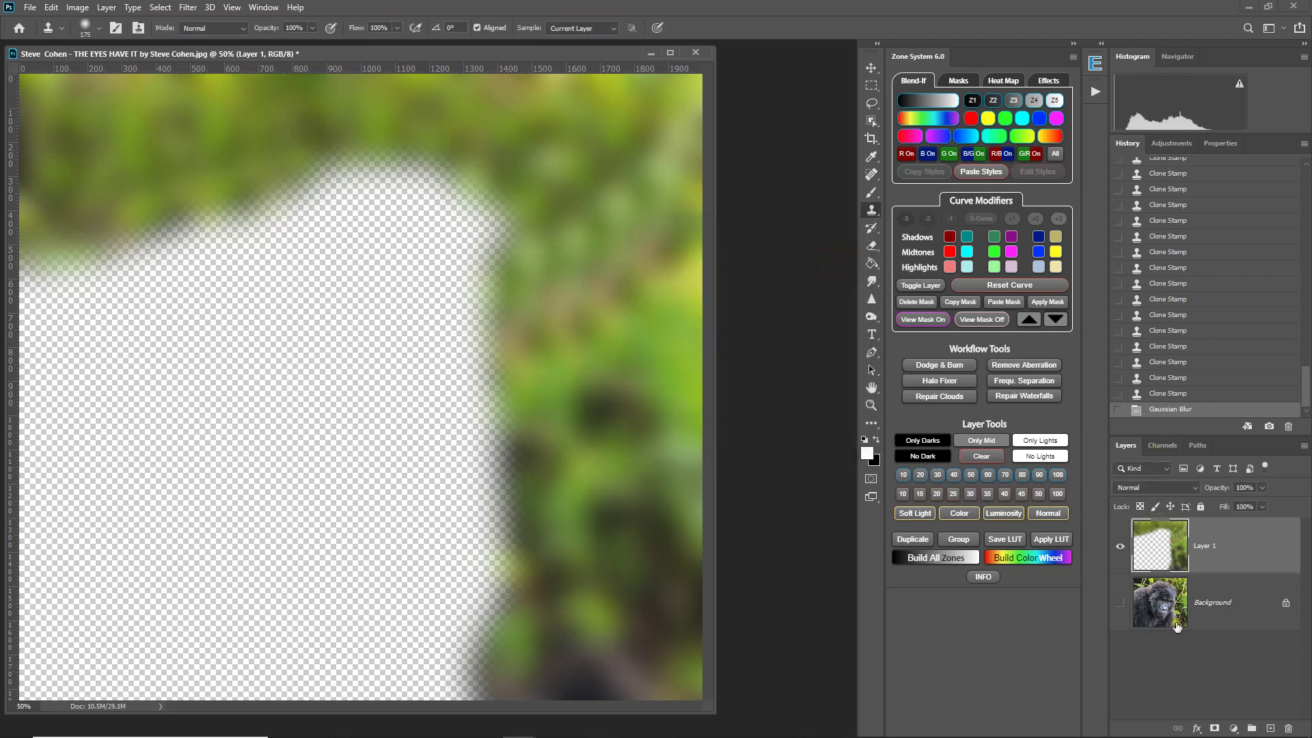
Load the Refined Mask channel as a selection and add it to Layer 1 as a layer mask.
click(1162, 445)
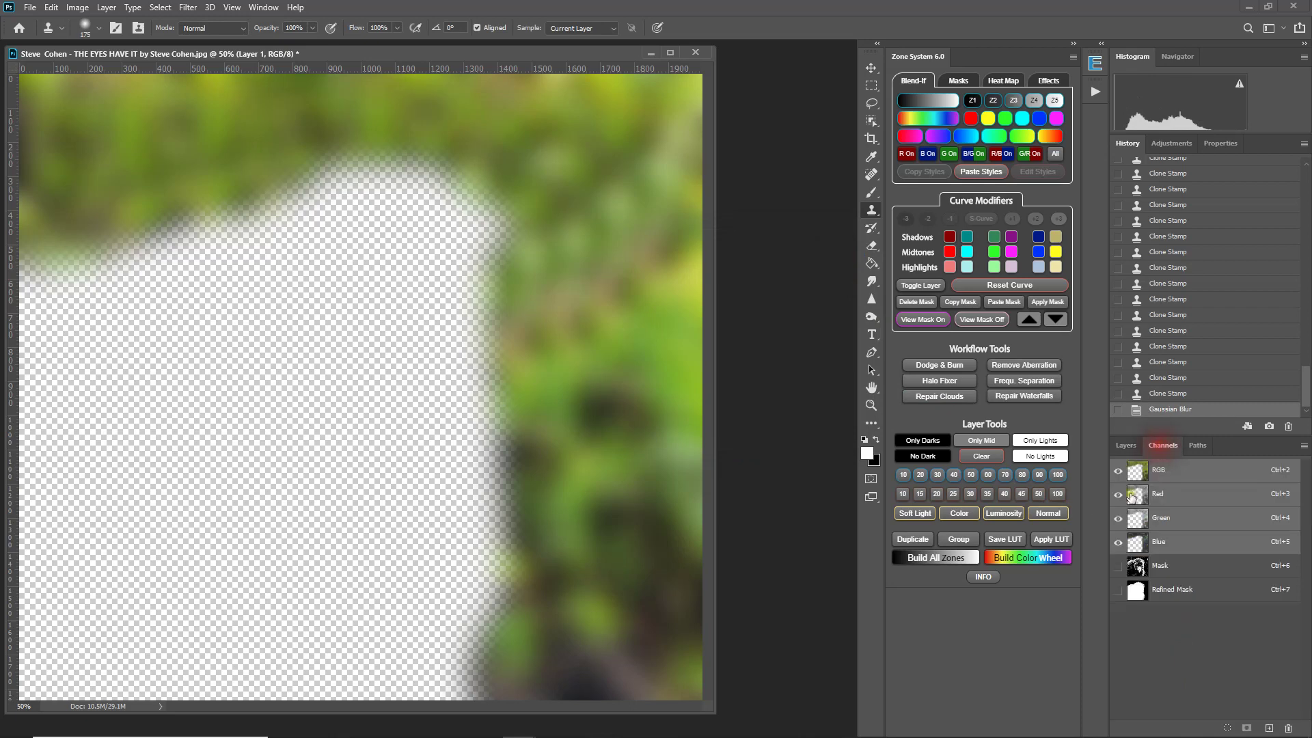
click(1138, 591)
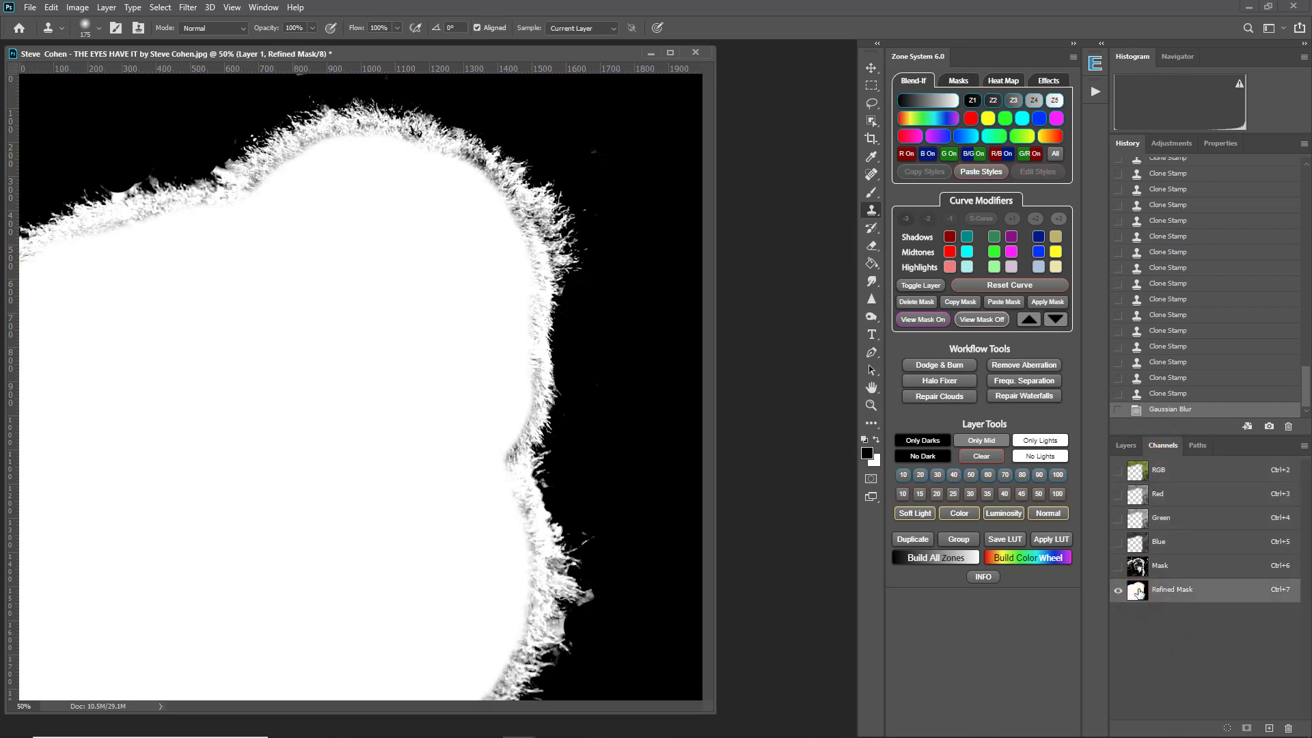
ctrl+click(1138, 591)
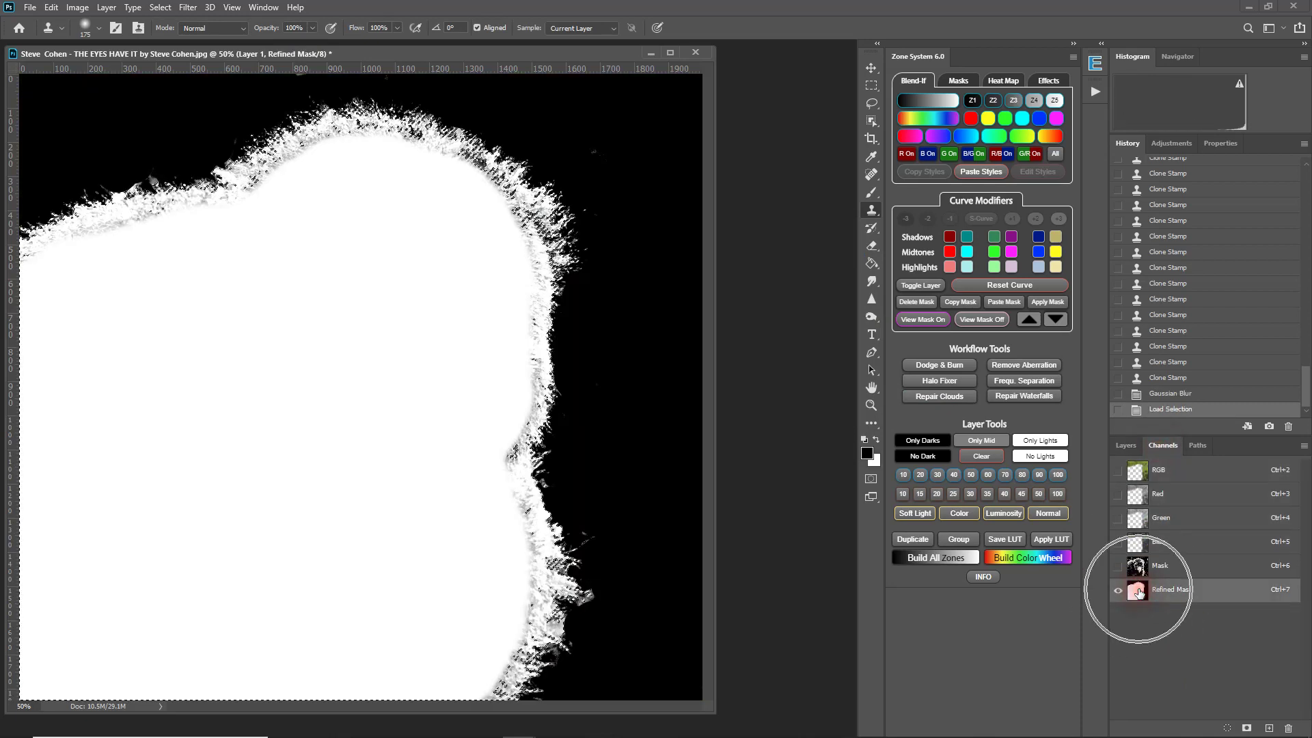
click(1126, 446)
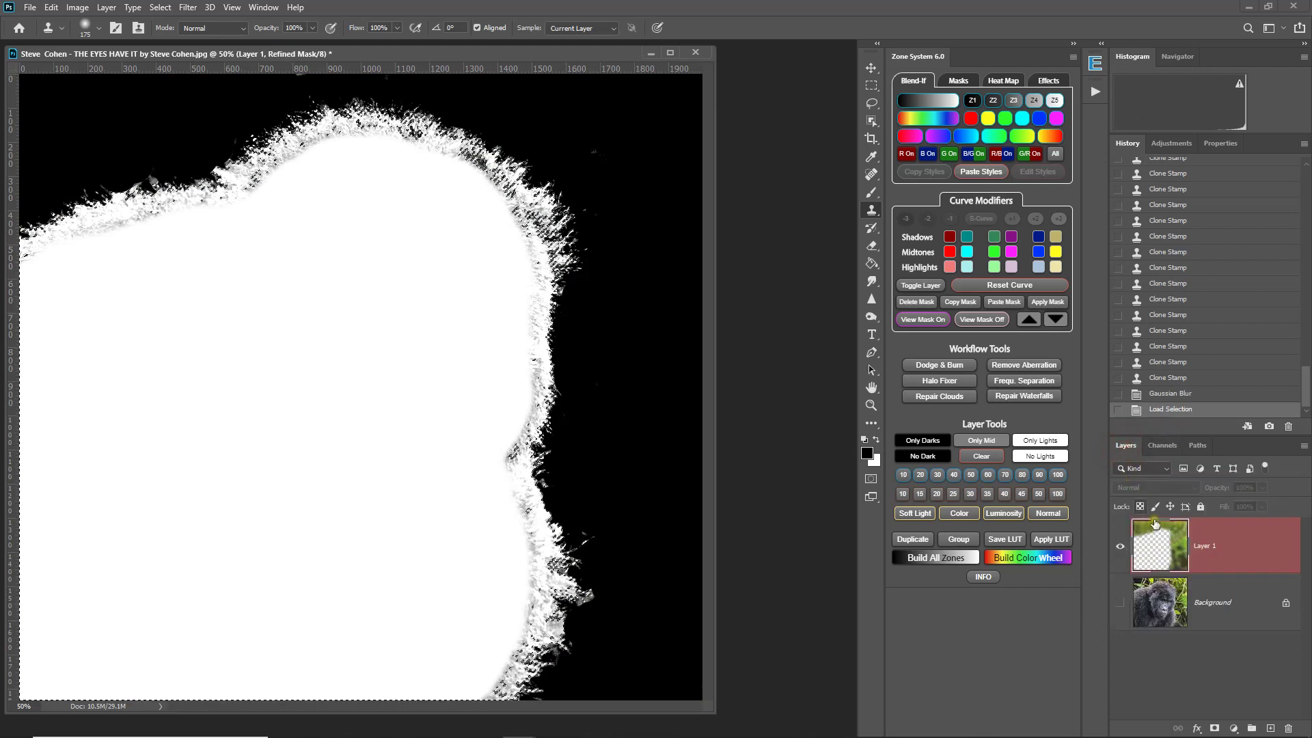
click(1232, 551)
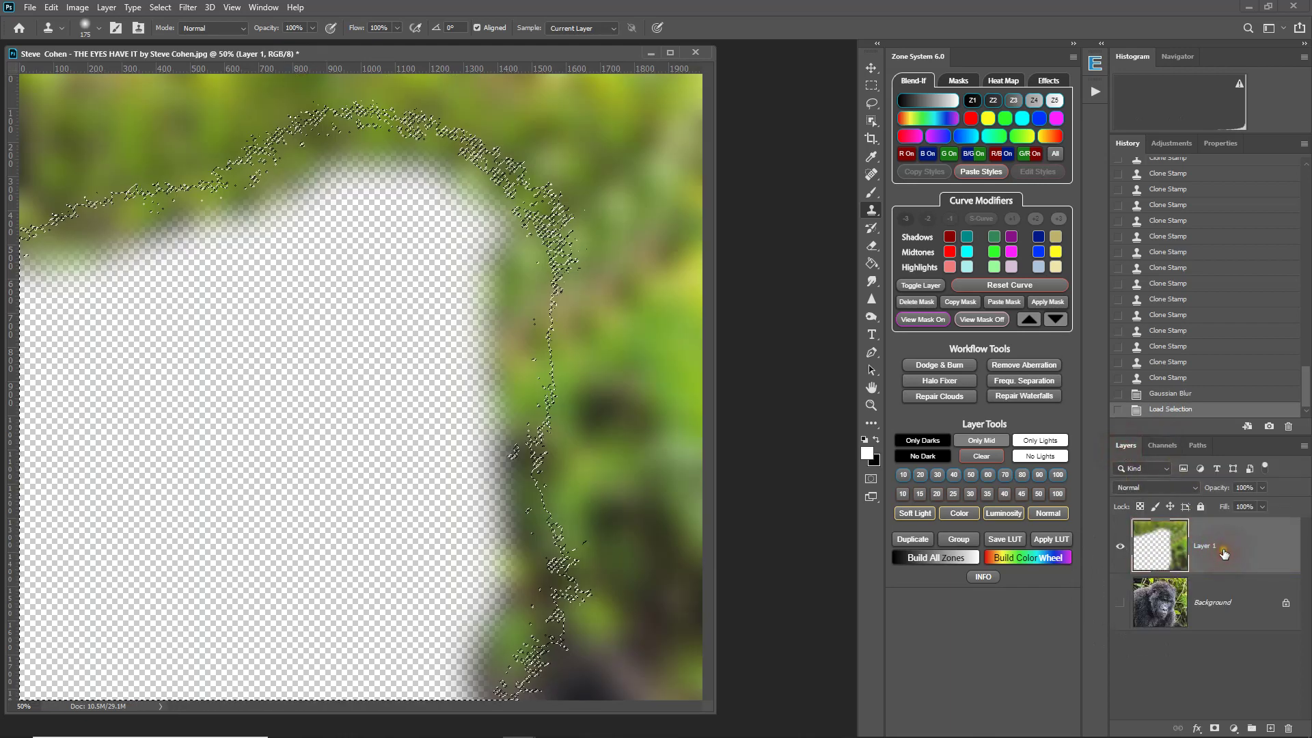
click(1216, 727)
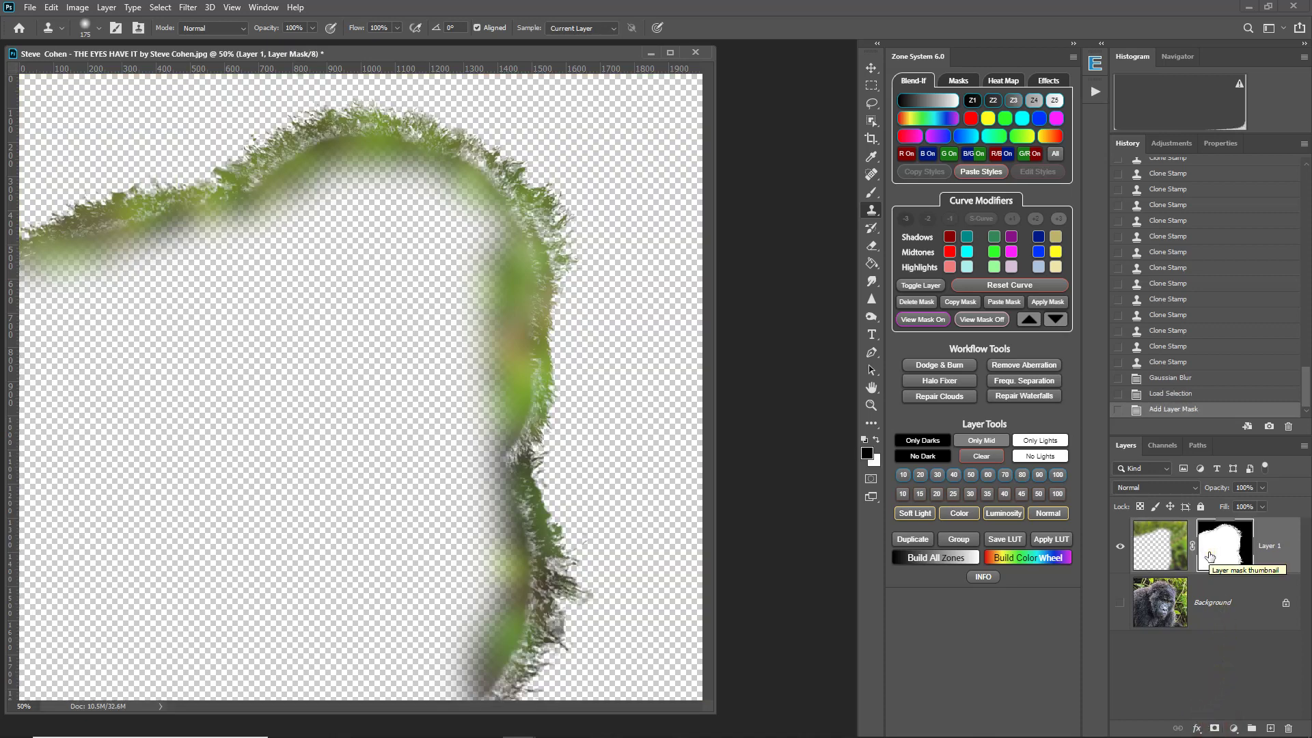
Make the Background layer visible and invert Layer 1's mask so the blurred foliage covers only the area around the gorilla.
key(ctrl+i)
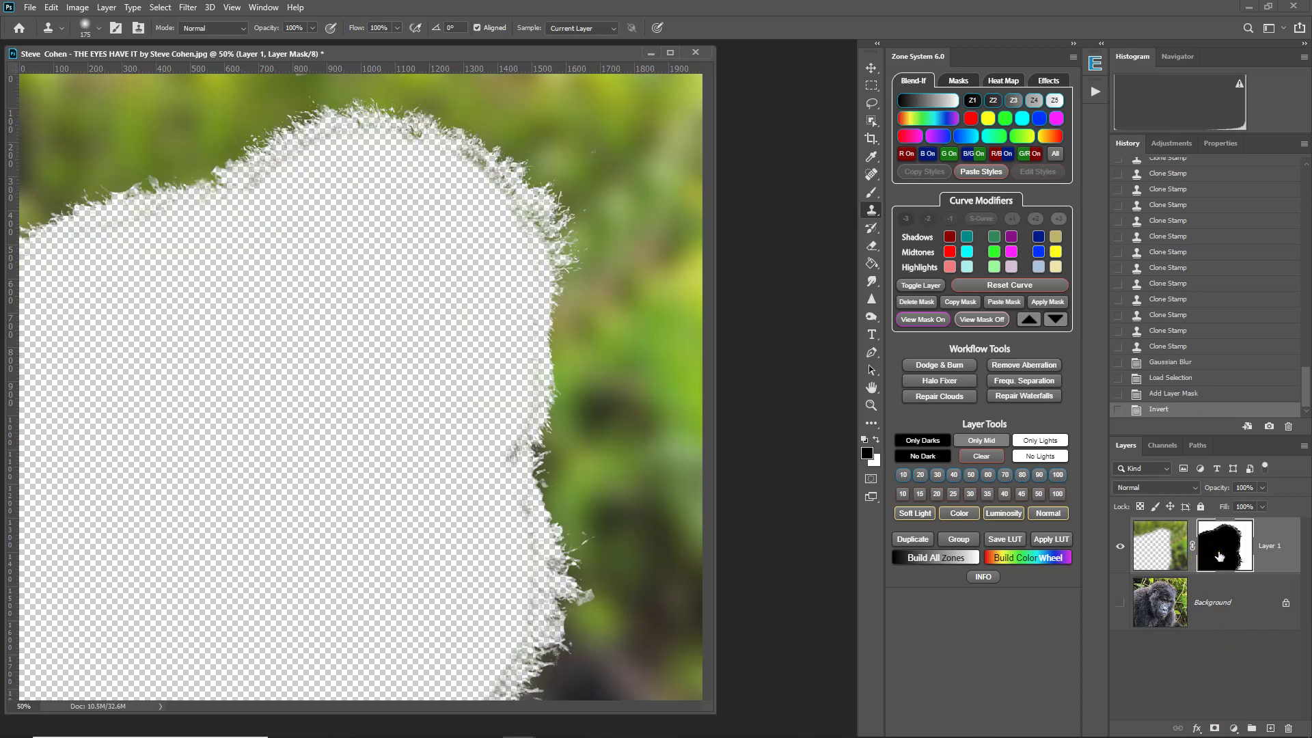
key(ctrl+i)
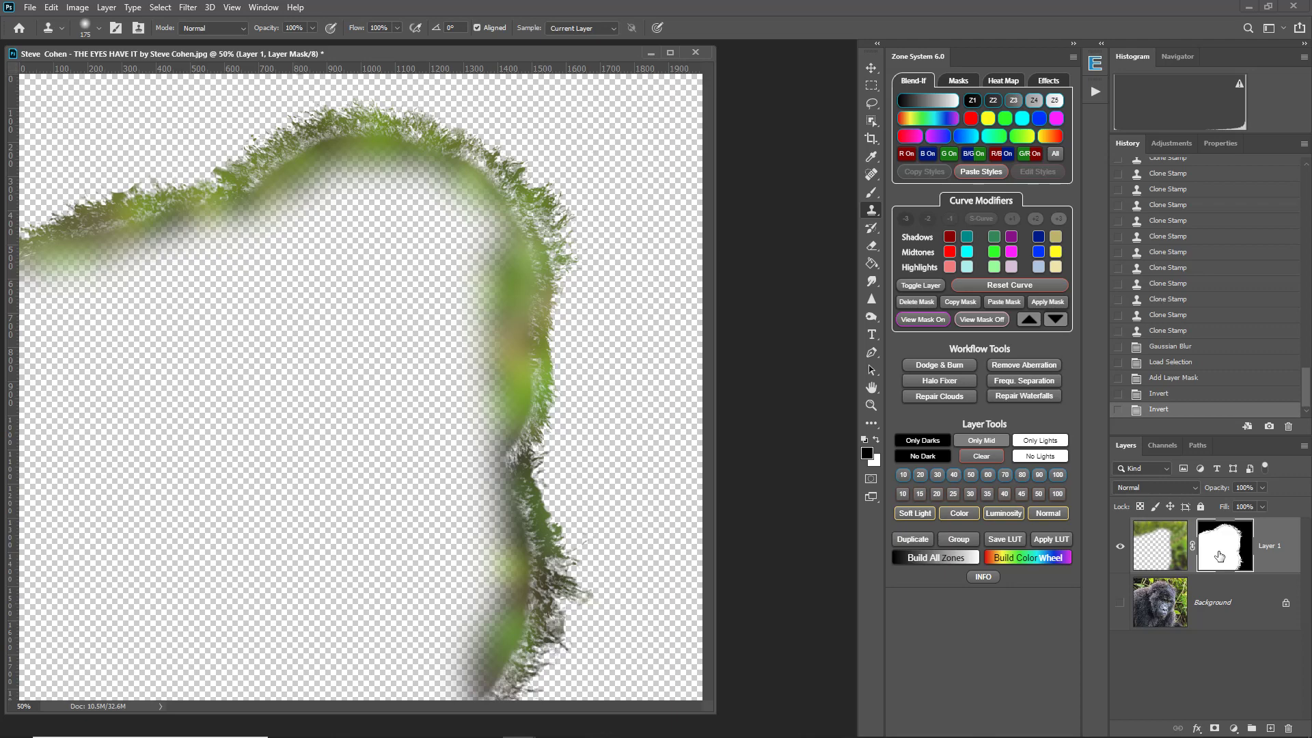
click(1119, 604)
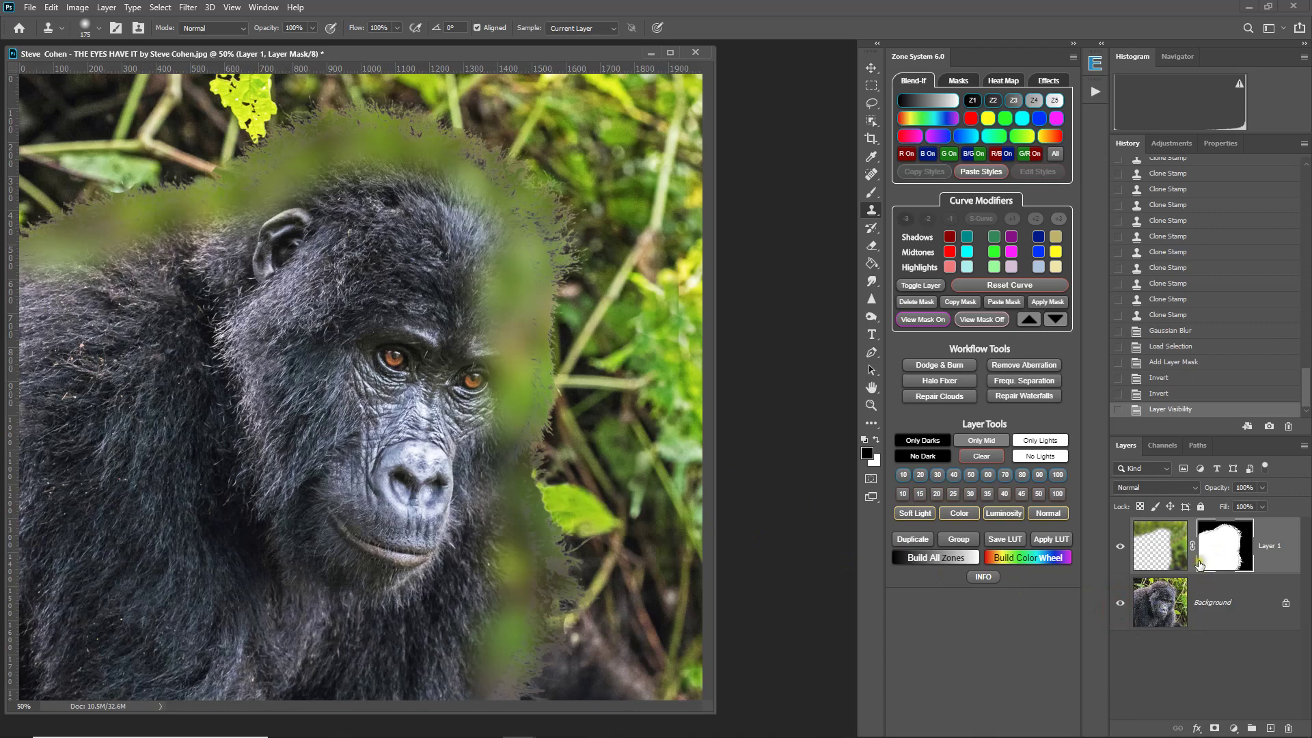
click(1230, 550)
key(ctrl+i)
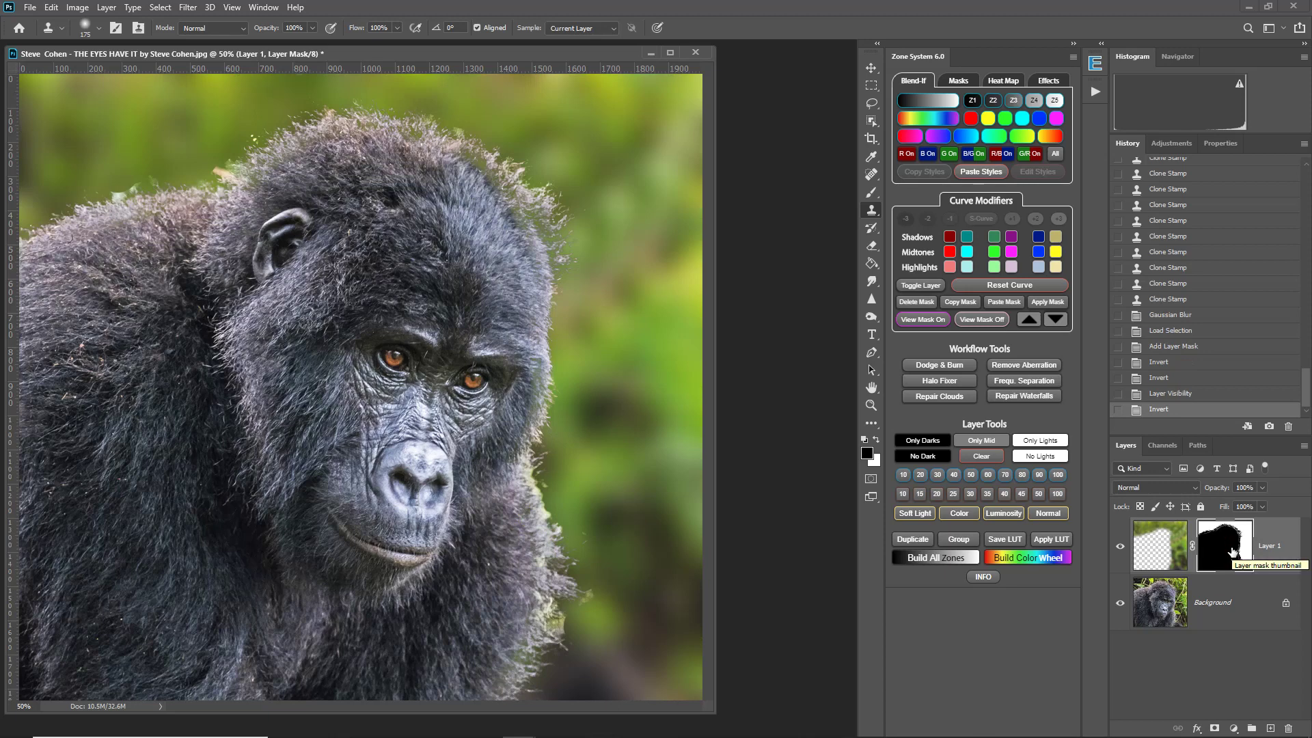
With the Brush at 37% flow, paint black on Layer 1's mask just inside the fur edge of the head, face, chest and shoulder.
click(871, 192)
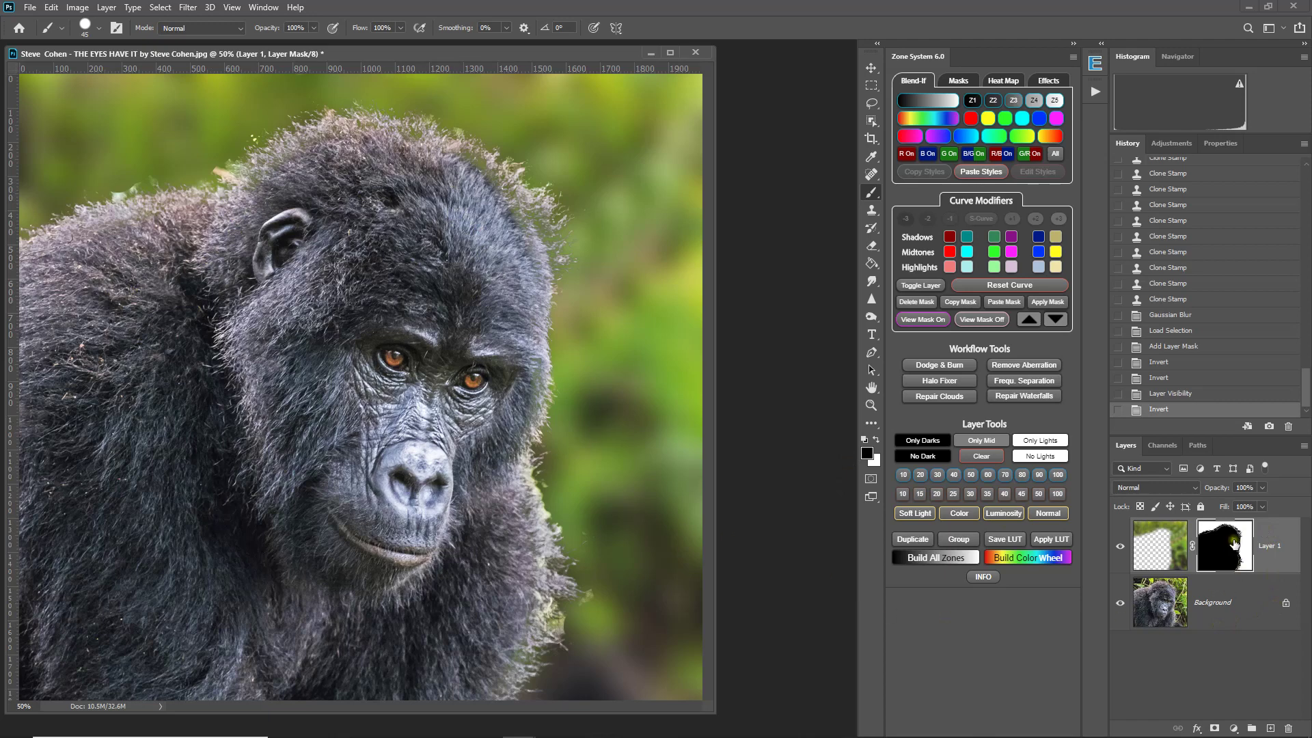
click(401, 29)
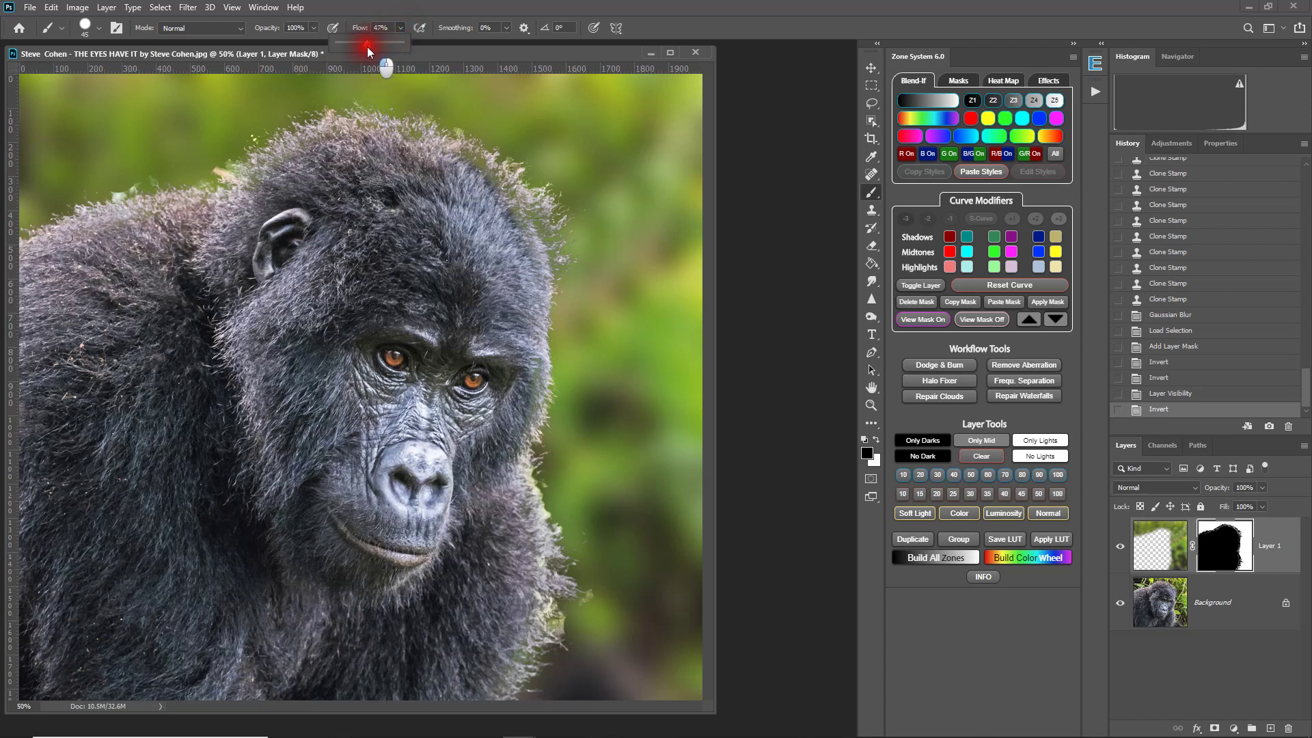
drag(367, 46, 361, 48)
mouse_move(408, 141)
mouse_down()
mouse_move(473, 183)
mouse_move(463, 164)
mouse_move(491, 195)
mouse_move(472, 161)
mouse_move(529, 246)
mouse_move(511, 197)
mouse_move(465, 147)
mouse_move(432, 136)
mouse_move(341, 141)
mouse_move(202, 195)
mouse_up()
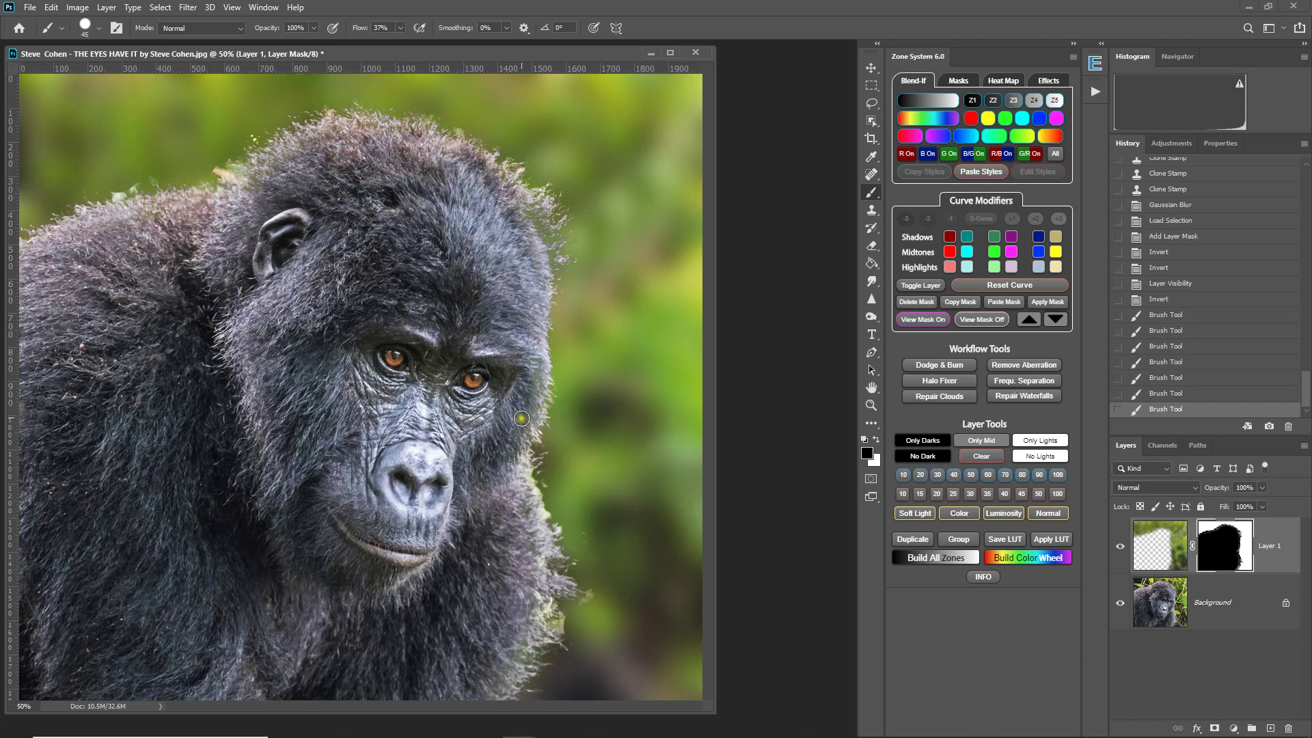
mouse_move(522, 418)
mouse_down()
mouse_move(539, 345)
mouse_move(539, 373)
mouse_move(527, 234)
mouse_move(549, 256)
mouse_move(531, 207)
mouse_move(541, 234)
mouse_move(508, 188)
mouse_move(510, 204)
mouse_move(422, 155)
mouse_move(531, 218)
mouse_move(545, 270)
mouse_up()
click(526, 346)
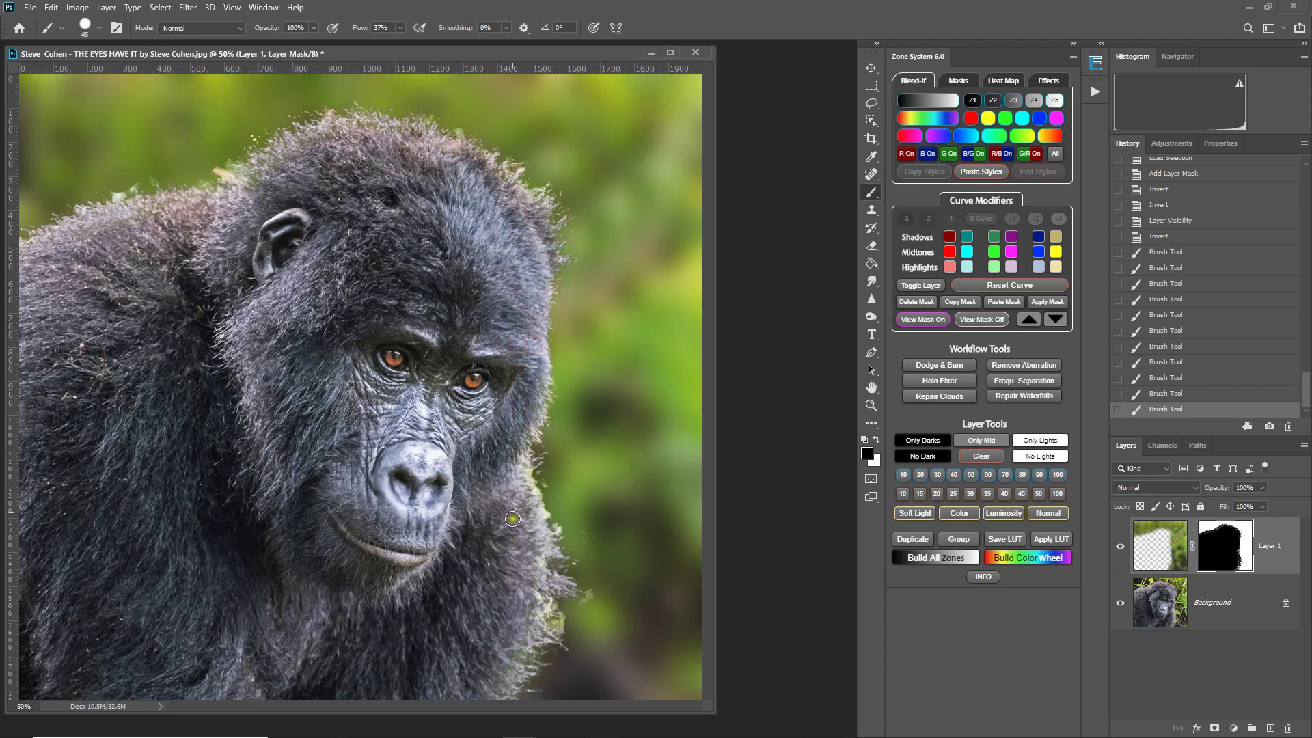
drag(511, 491, 523, 506)
mouse_move(533, 576)
mouse_down()
mouse_move(531, 560)
mouse_move(526, 611)
mouse_up()
drag(519, 657, 482, 691)
mouse_move(205, 197)
mouse_down()
mouse_move(73, 240)
mouse_move(59, 258)
mouse_move(100, 223)
mouse_move(10, 257)
mouse_move(20, 253)
mouse_up()
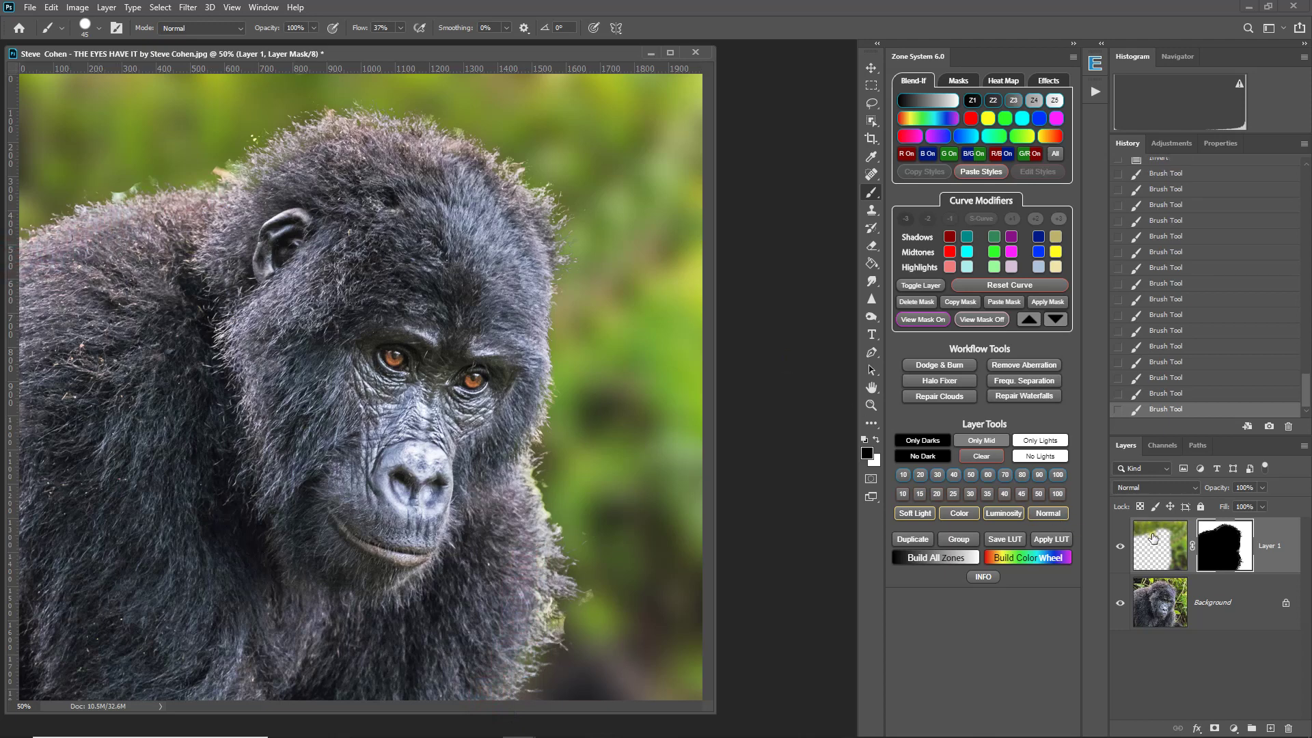
Display Layer 1's mask by itself, paint black over the grey patches inside the gorilla's edge, and return to the image view.
alt+click(1220, 550)
alt+click(1221, 552)
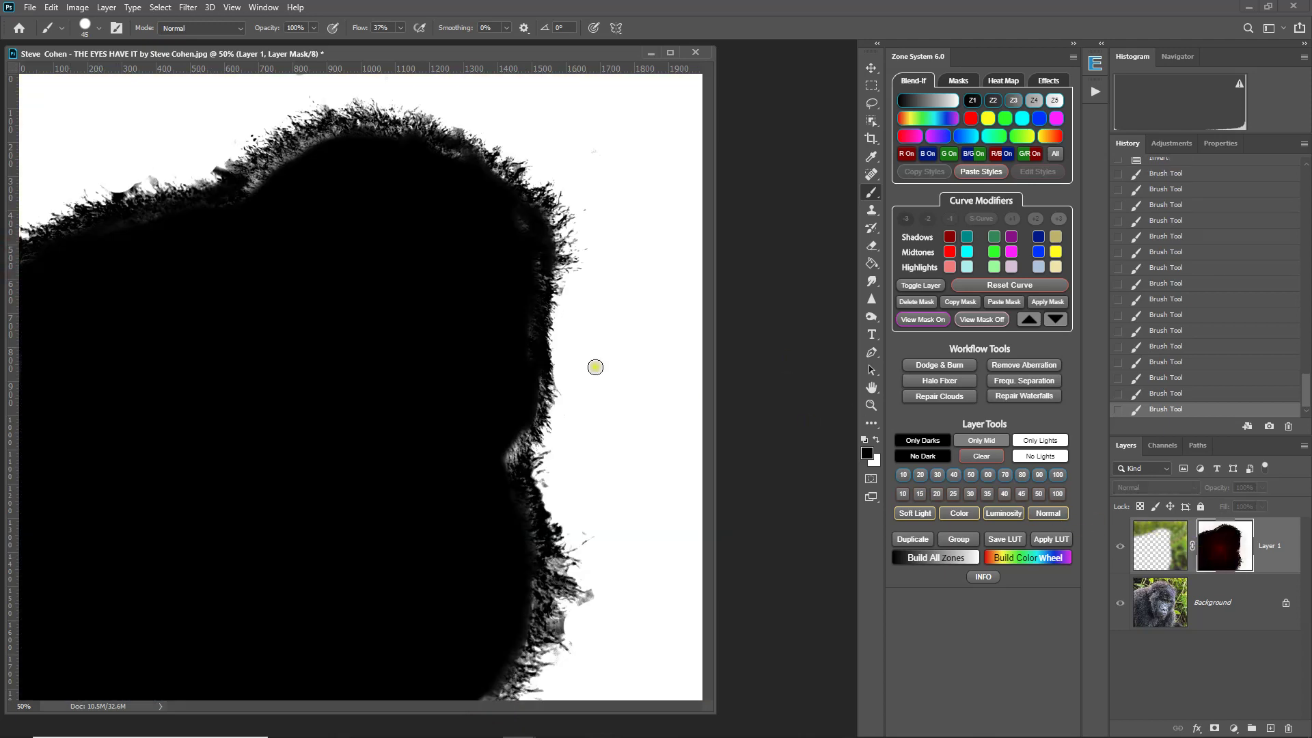
mouse_move(252, 187)
mouse_down()
mouse_move(391, 125)
mouse_move(297, 156)
mouse_move(330, 136)
mouse_move(245, 183)
mouse_move(302, 145)
mouse_move(379, 125)
mouse_up()
drag(449, 156, 472, 170)
drag(521, 439, 499, 469)
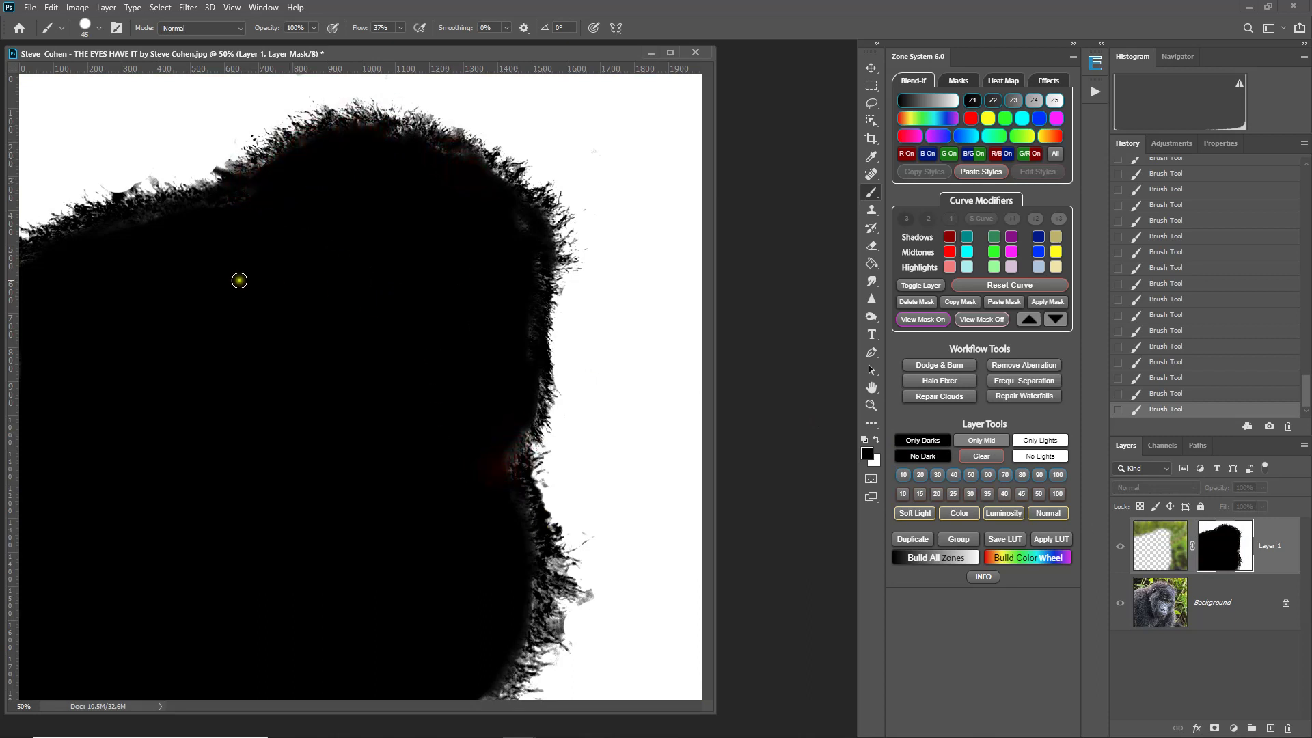
drag(80, 234, 135, 225)
click(514, 422)
click(1160, 544)
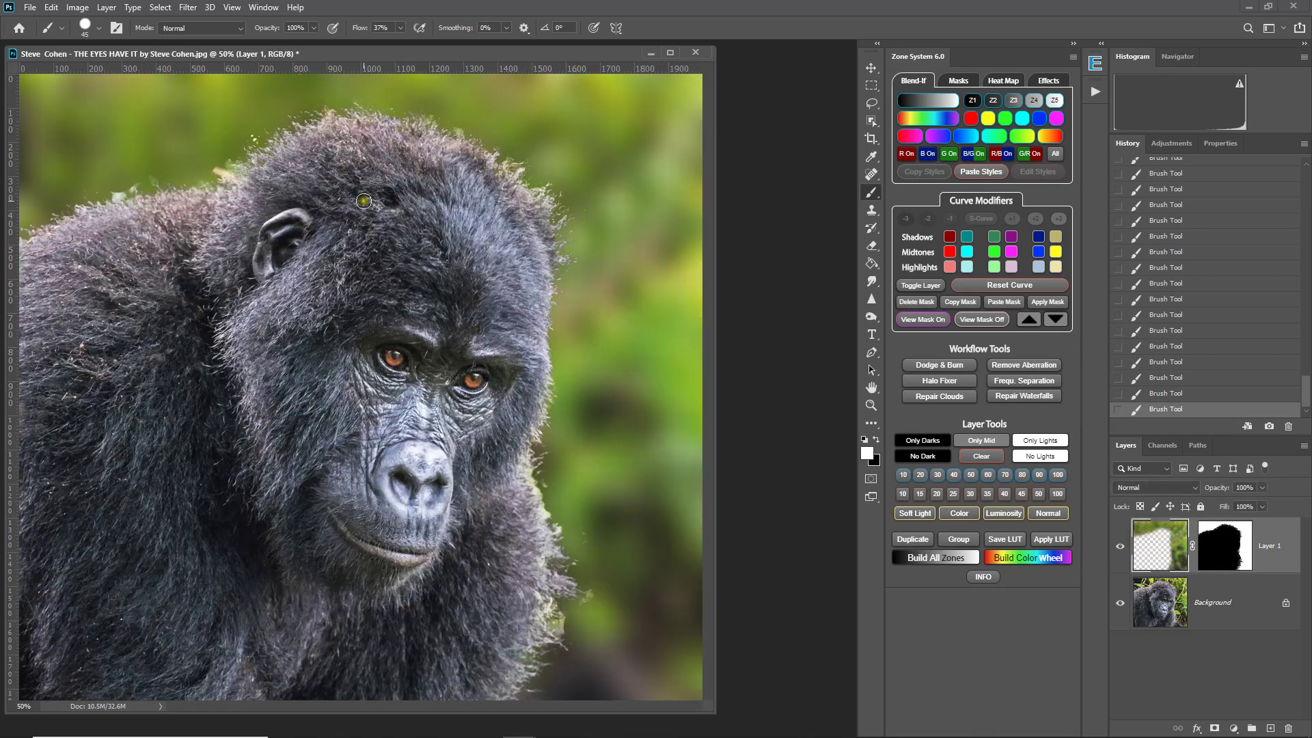
key(x)
click(99, 28)
drag(167, 104, 132, 103)
click(451, 6)
drag(110, 191, 126, 186)
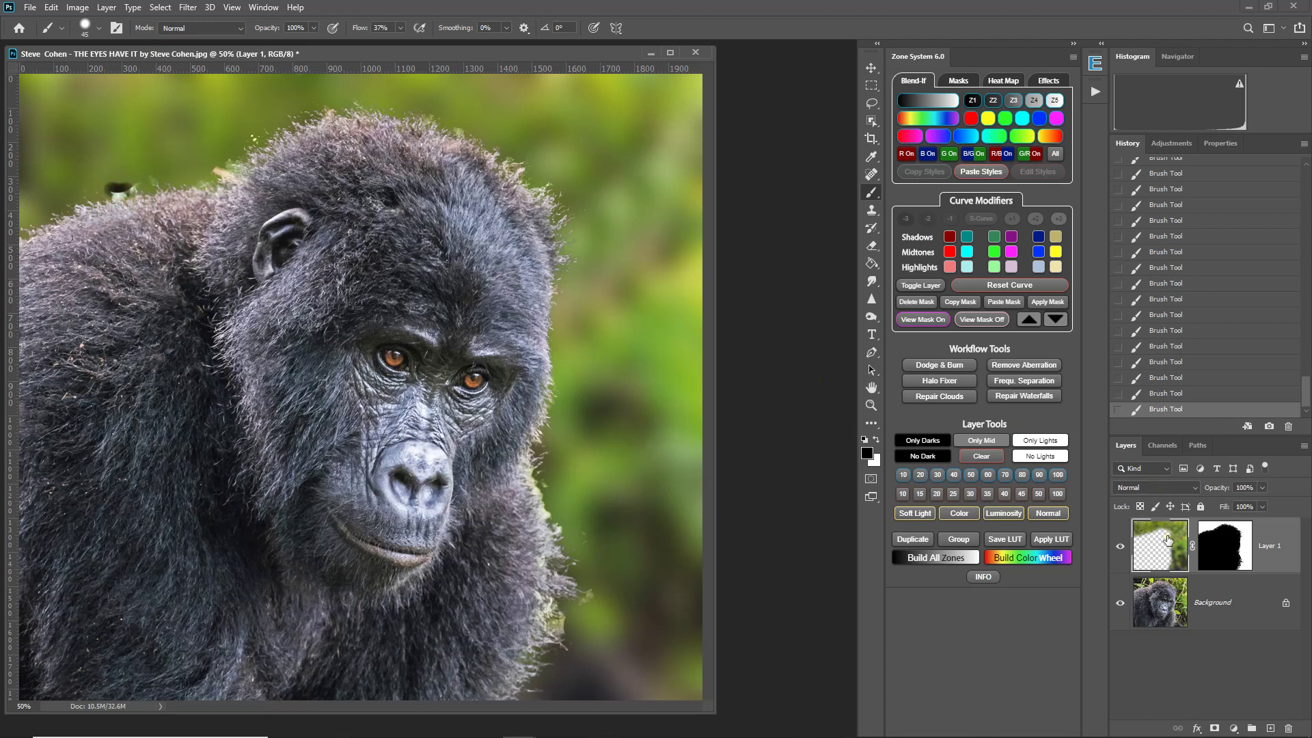
key(ctrl+z)
Paint white on Layer 1's mask over the stray leaf bits above the shoulder and where the shoulder meets the head.
click(1231, 547)
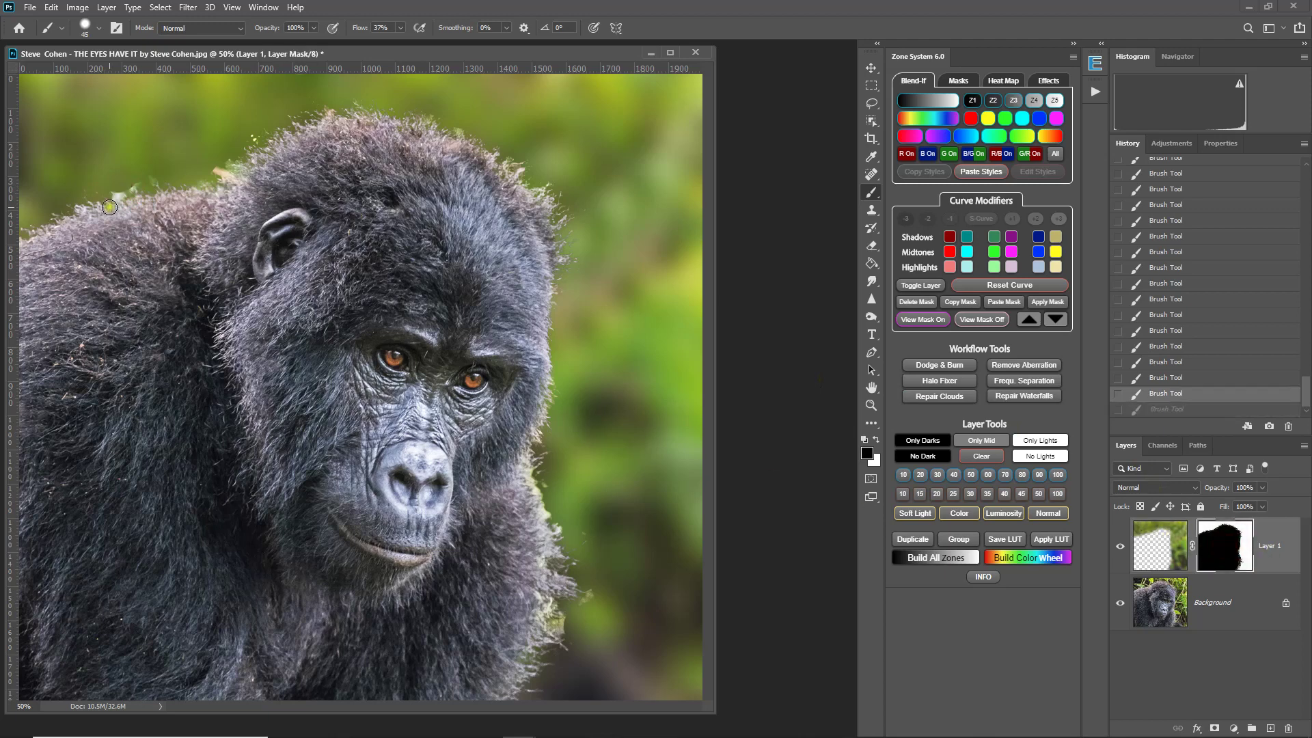
drag(107, 192, 123, 188)
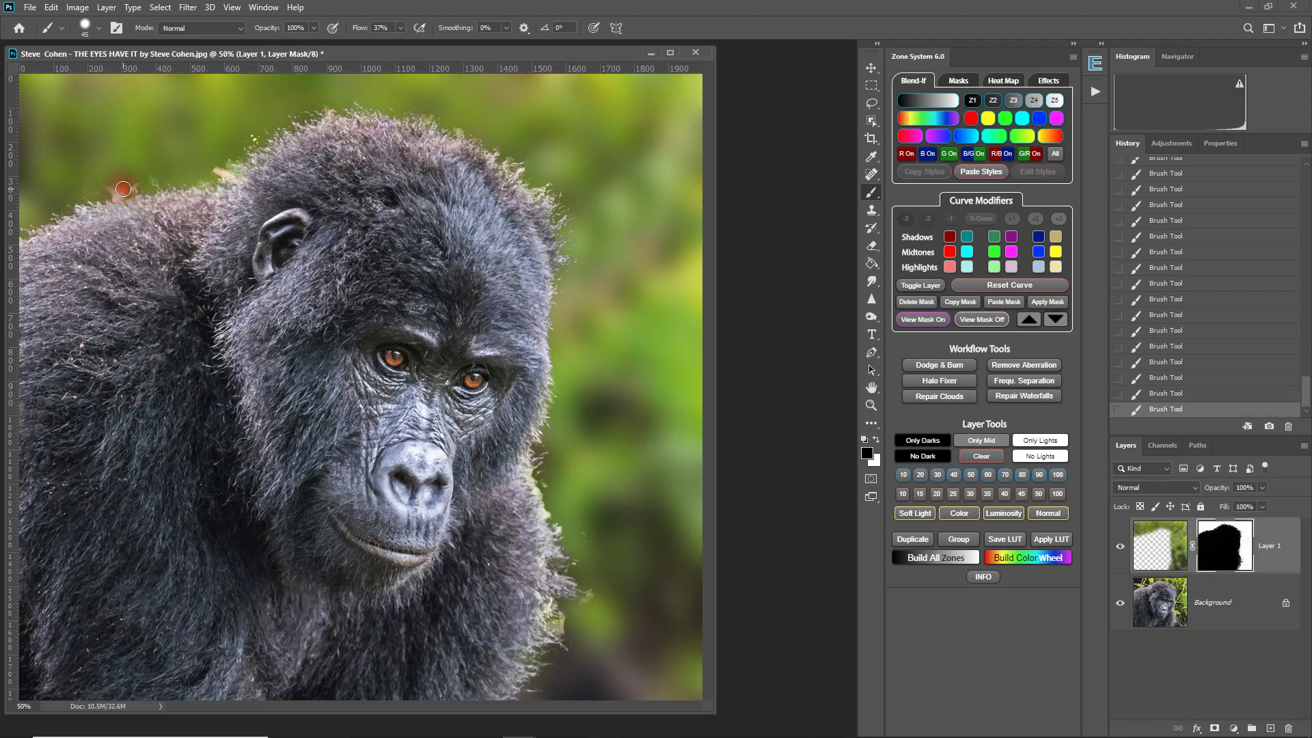
click(123, 188)
key(x)
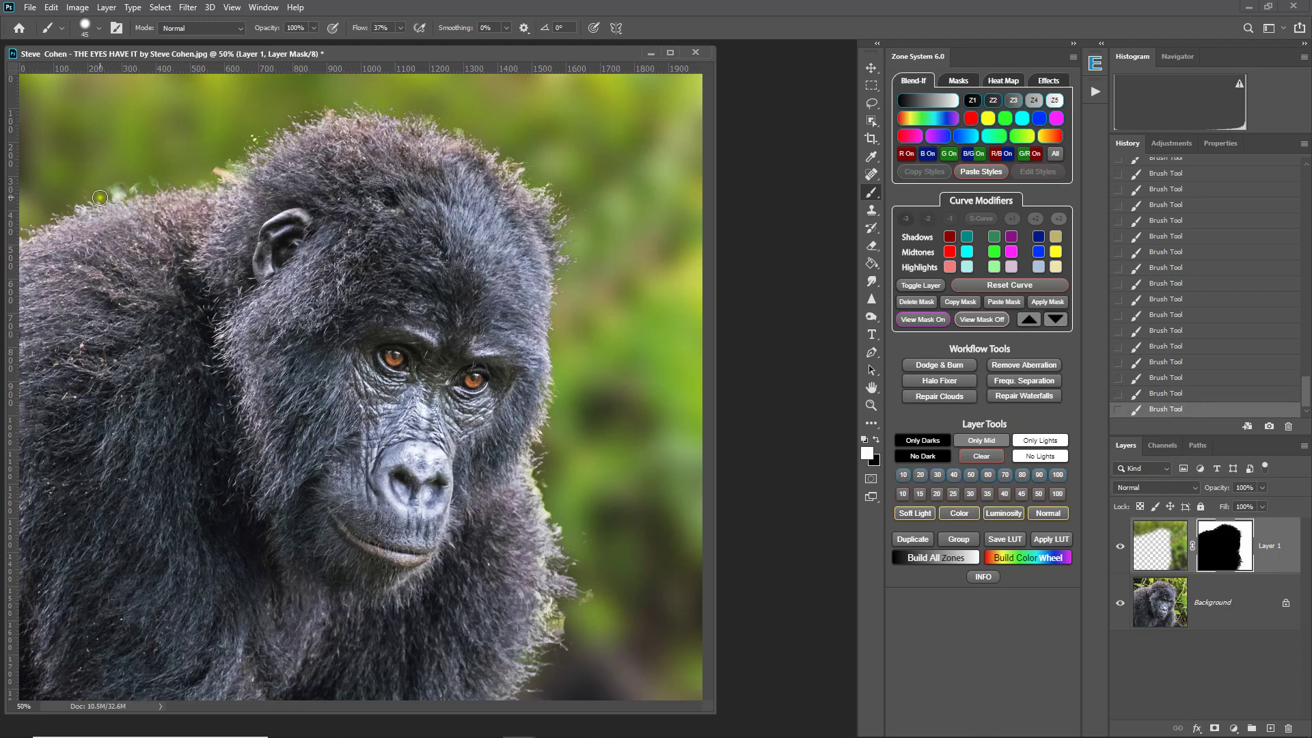
drag(108, 192, 128, 190)
click(215, 165)
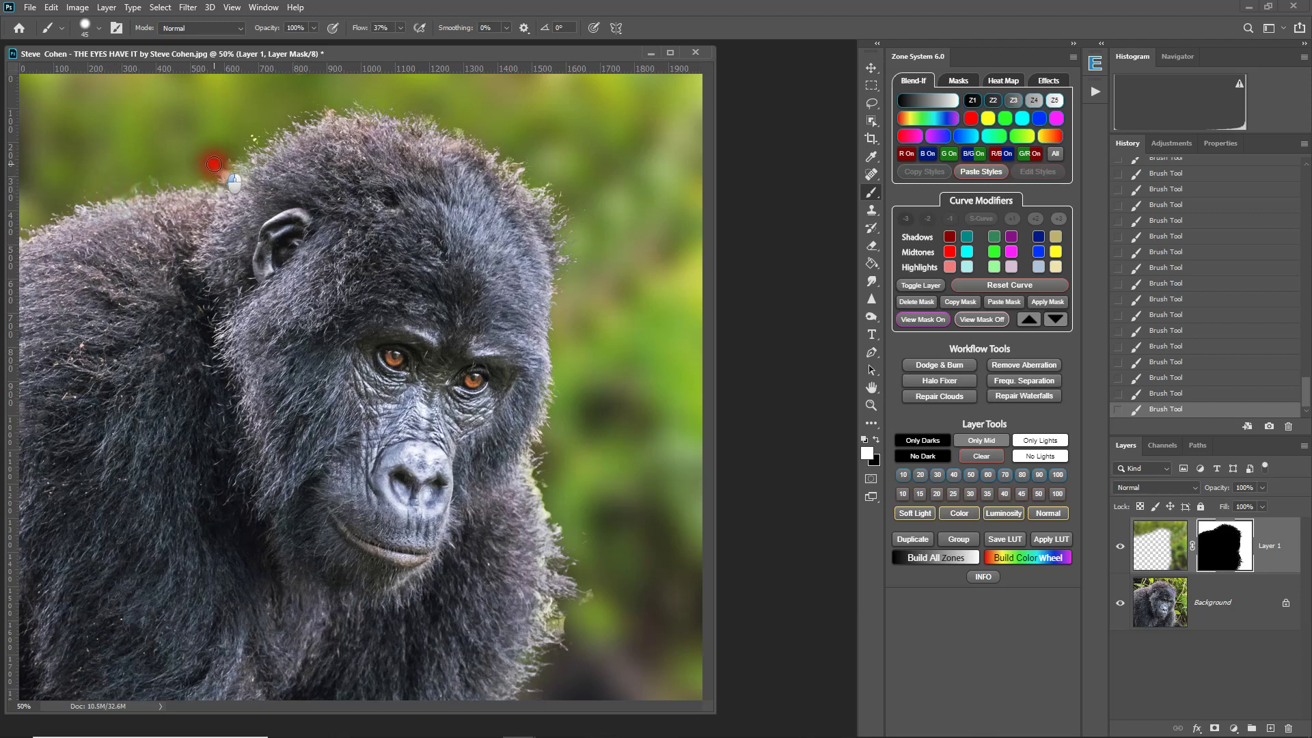
click(218, 169)
click(214, 170)
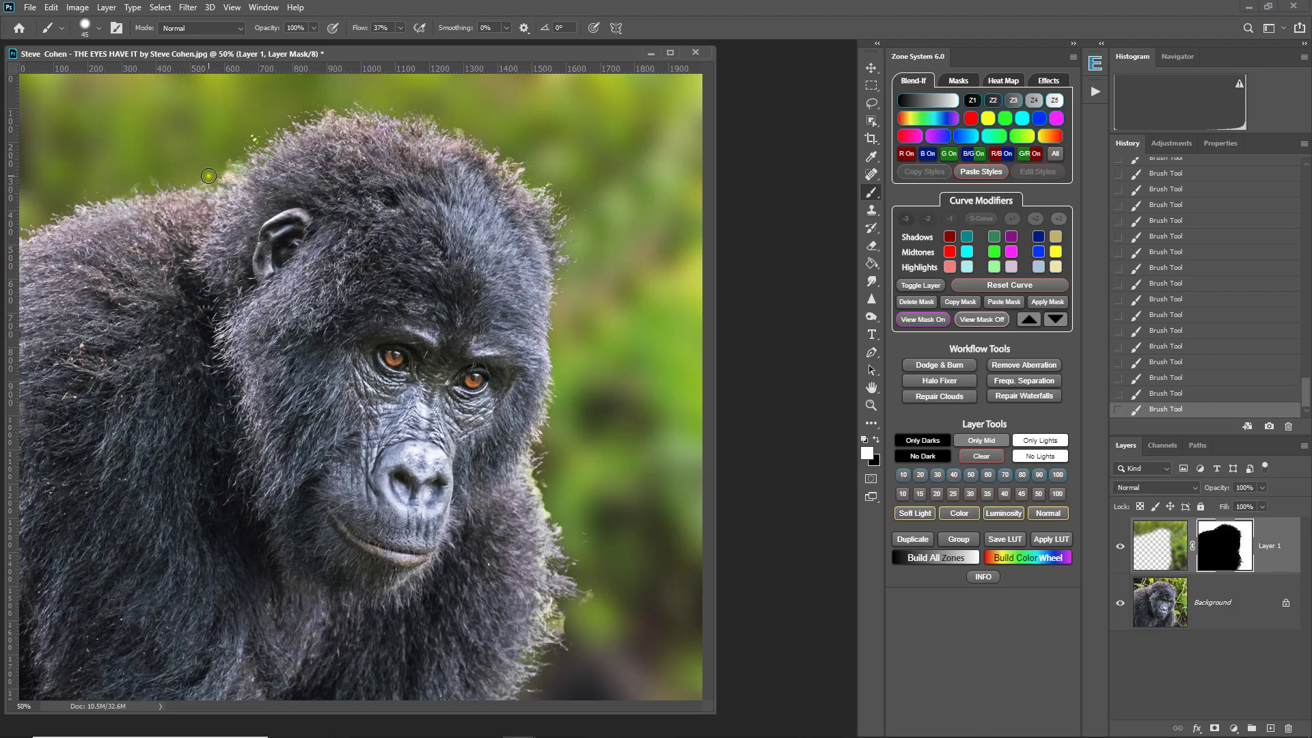
Paint white on Layer 1's mask above the head and over the leftover foliage specks beside the chest.
click(466, 126)
click(597, 612)
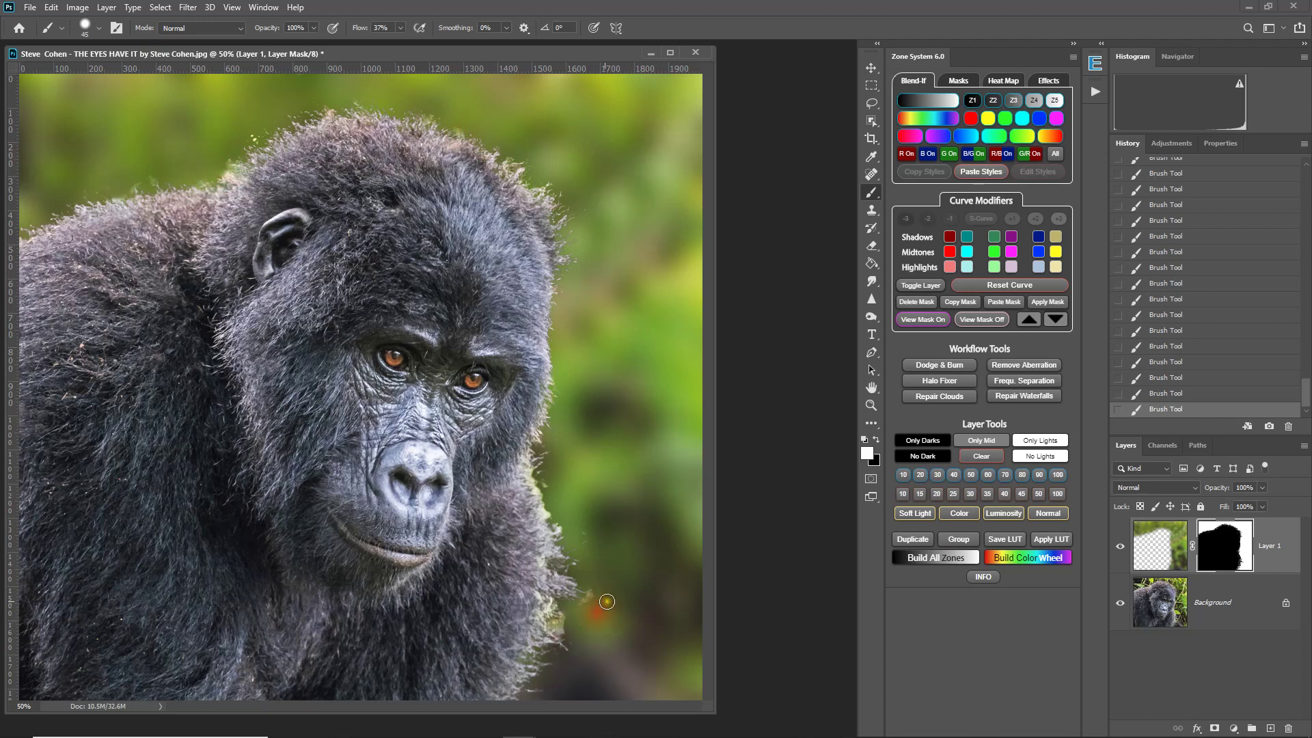
click(583, 607)
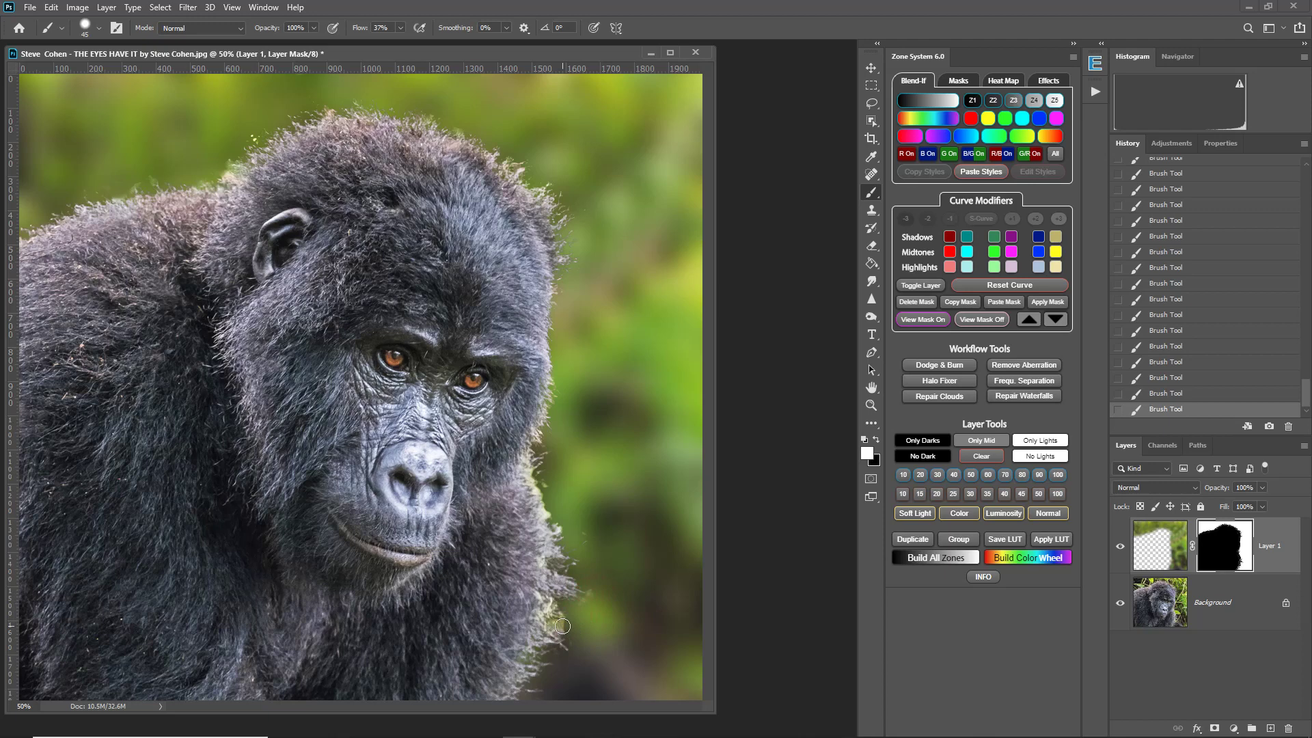
click(559, 627)
Add a Hue/Saturation adjustment above Layer 1, target the background's yellows, and set Saturation to -59 and Lightness to -35.
click(1165, 547)
click(1171, 145)
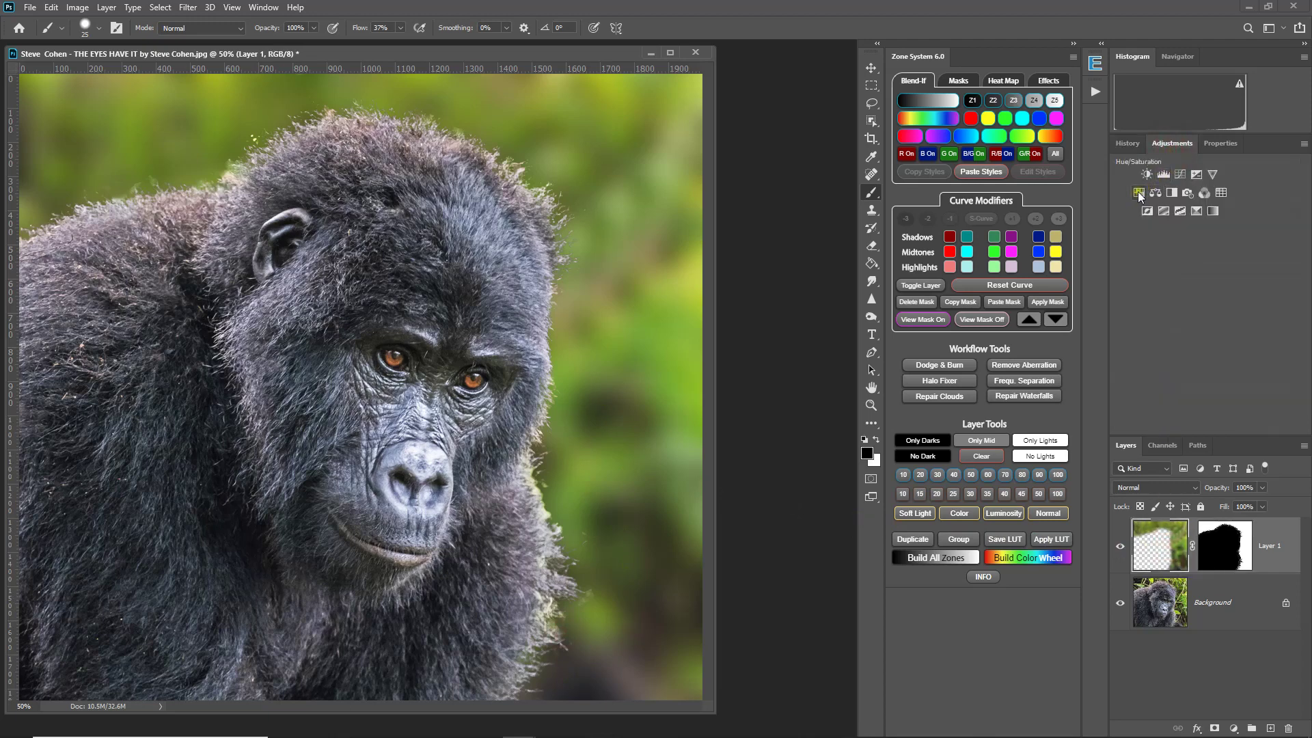
click(1138, 192)
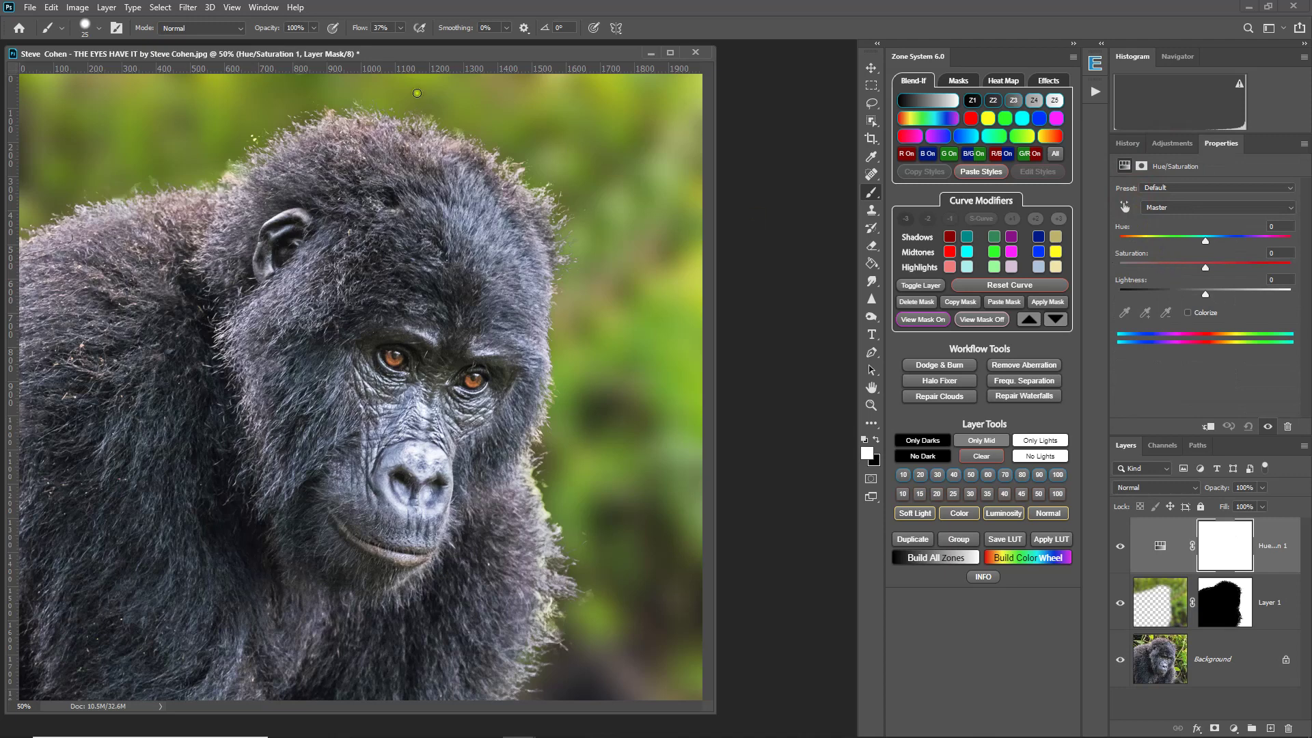
click(1124, 208)
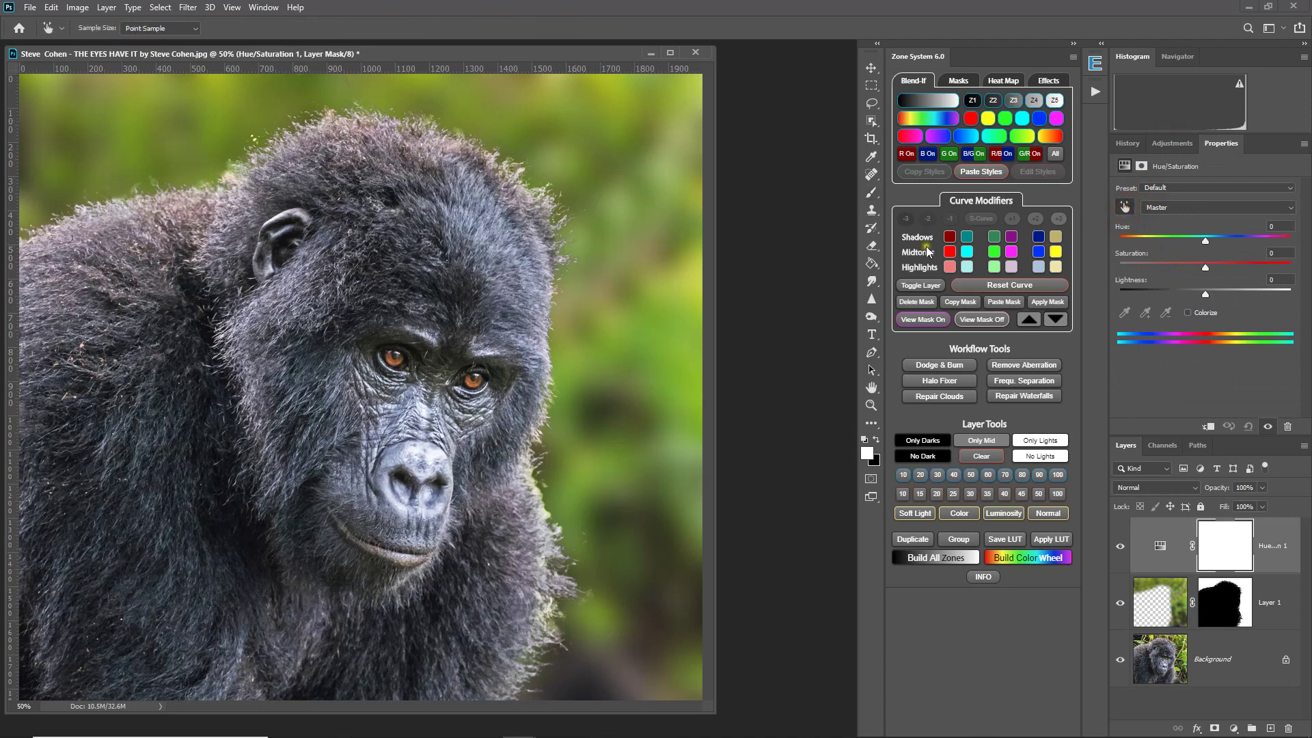
click(693, 288)
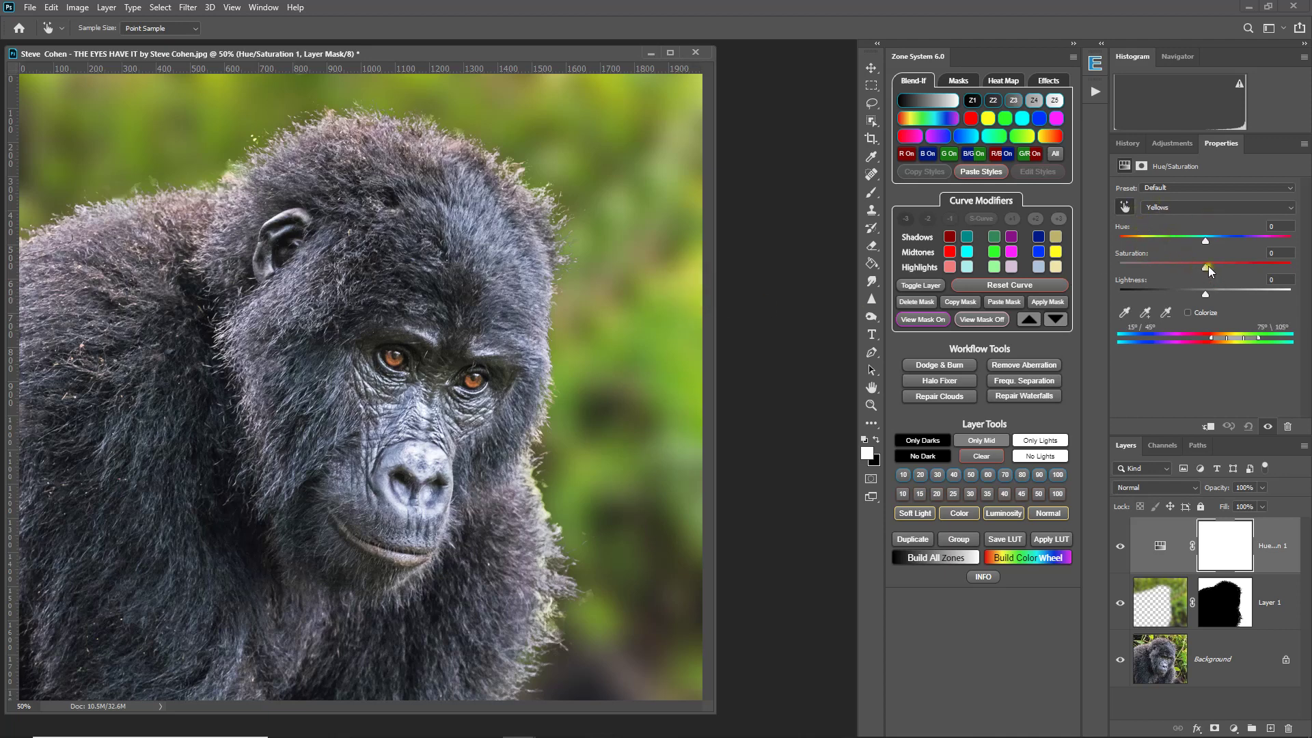
drag(1209, 271, 1180, 299)
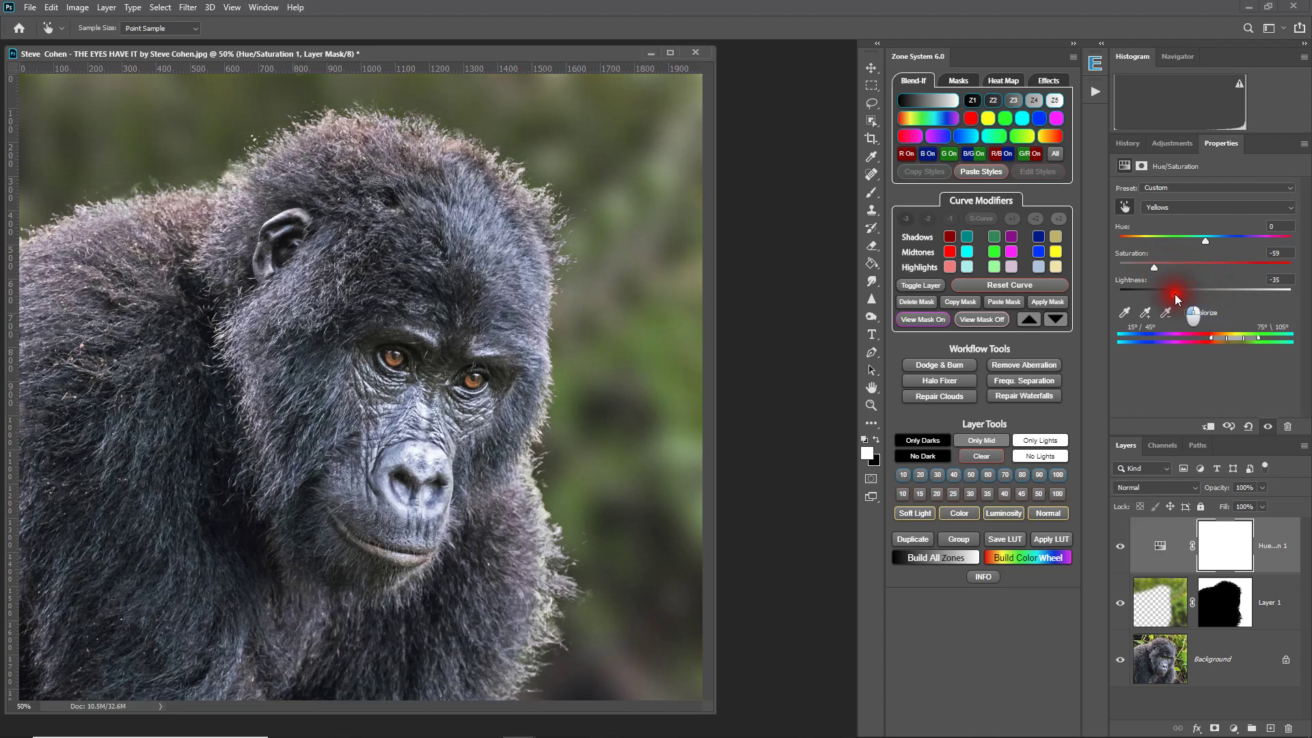